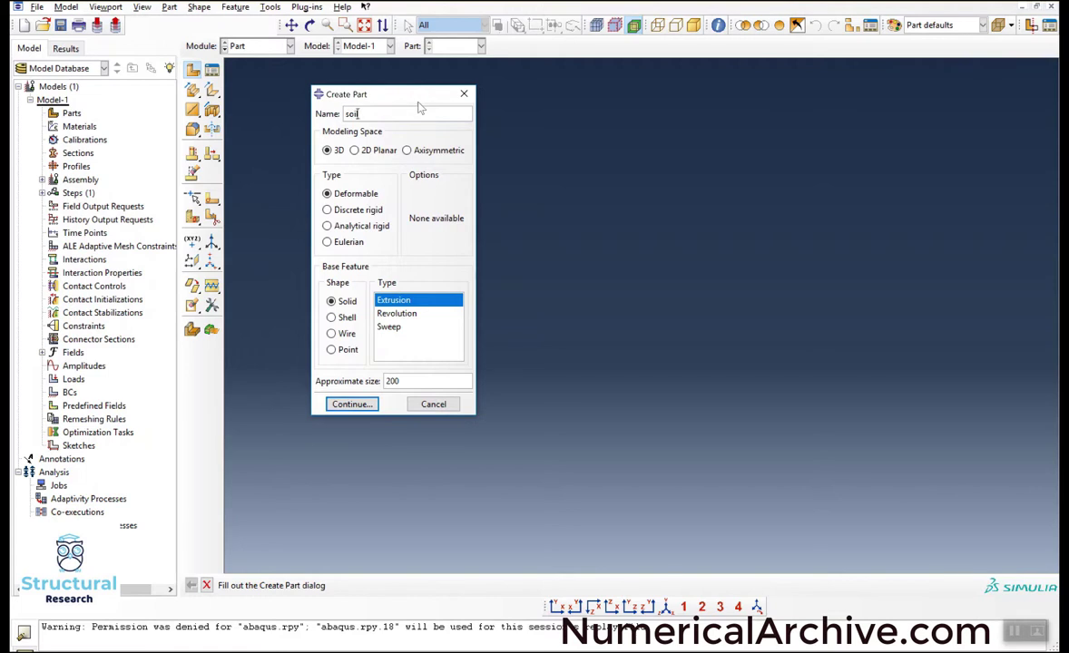
Step: Create an axisymmetric, deformable shell part named soil with an approximate size of 5
left_click(419, 149)
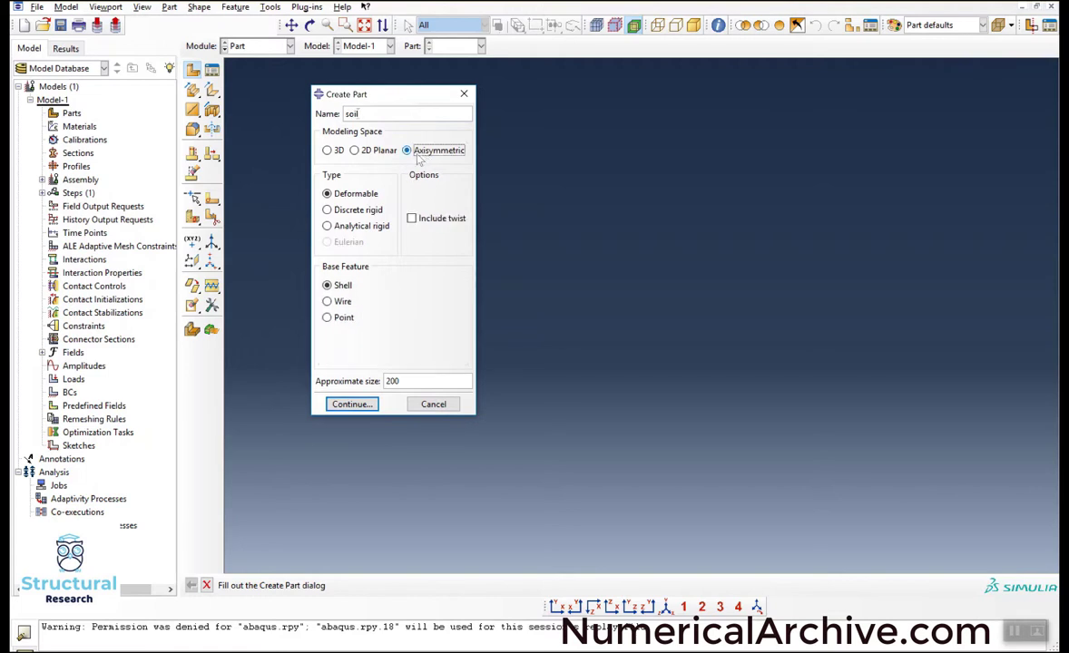
left_click(361, 193)
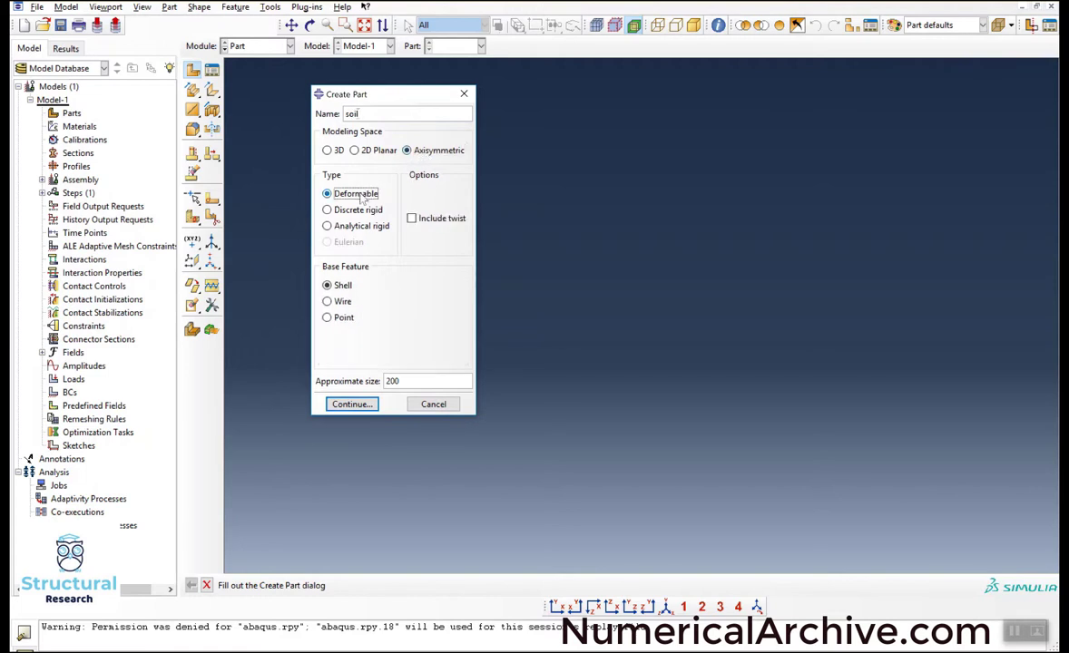
double_click(397, 380)
type("5")
left_click(353, 404)
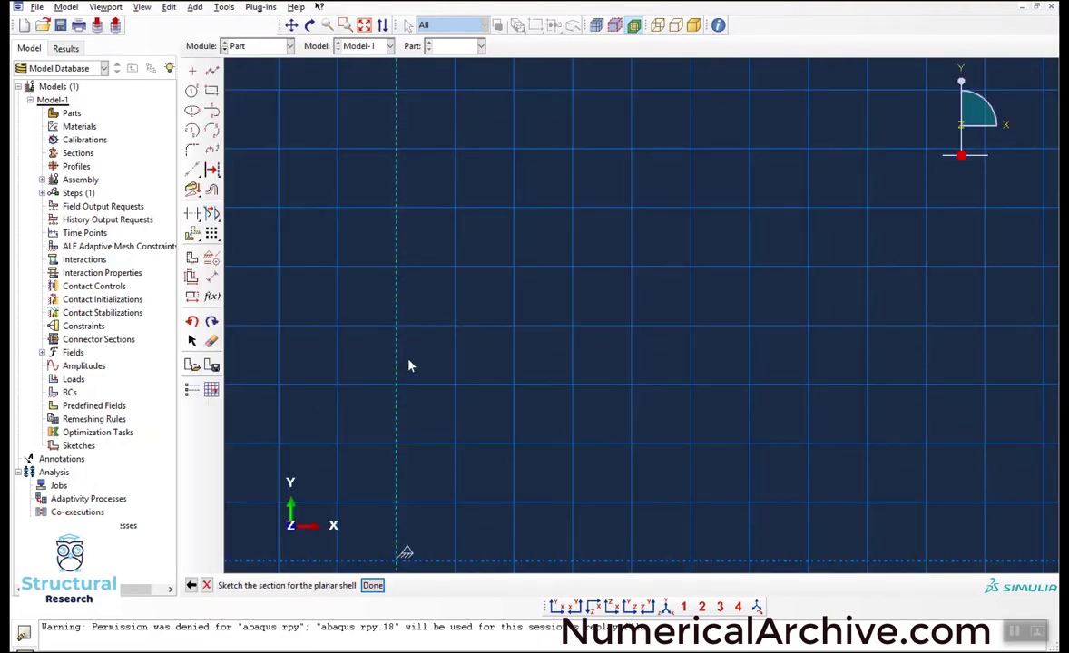
Step: Sketch a rectangle about 0.9 wide and 2.05 high with its lower corner at the origin on the symmetry axis
left_click(211, 91)
scroll(415, 335, "down", 3)
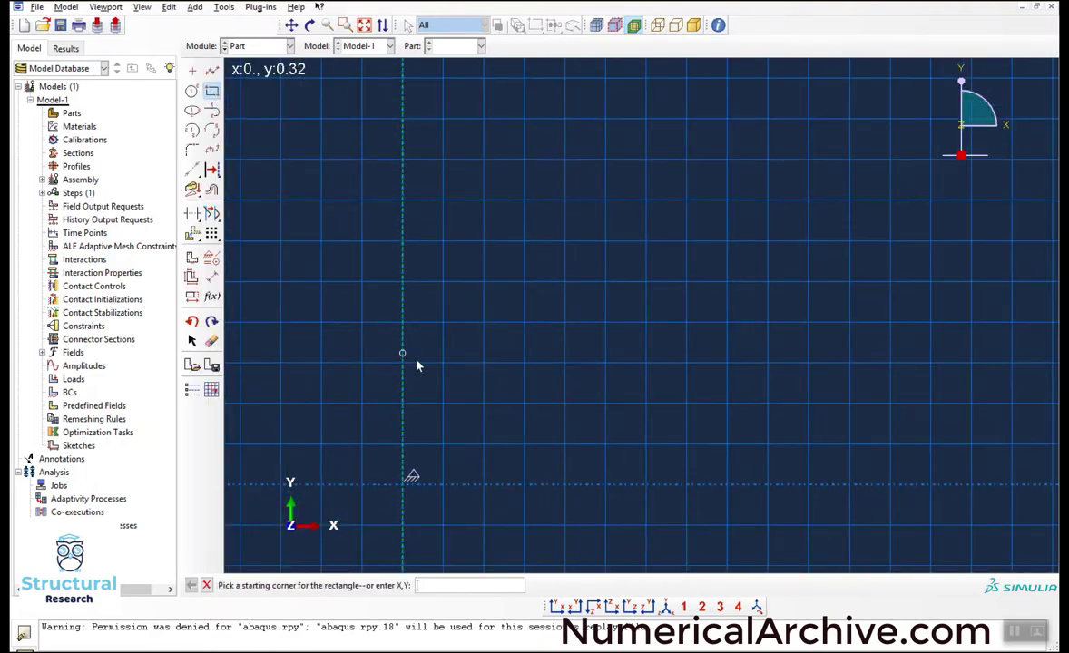
scroll(405, 467, "down", 1)
left_click(406, 453)
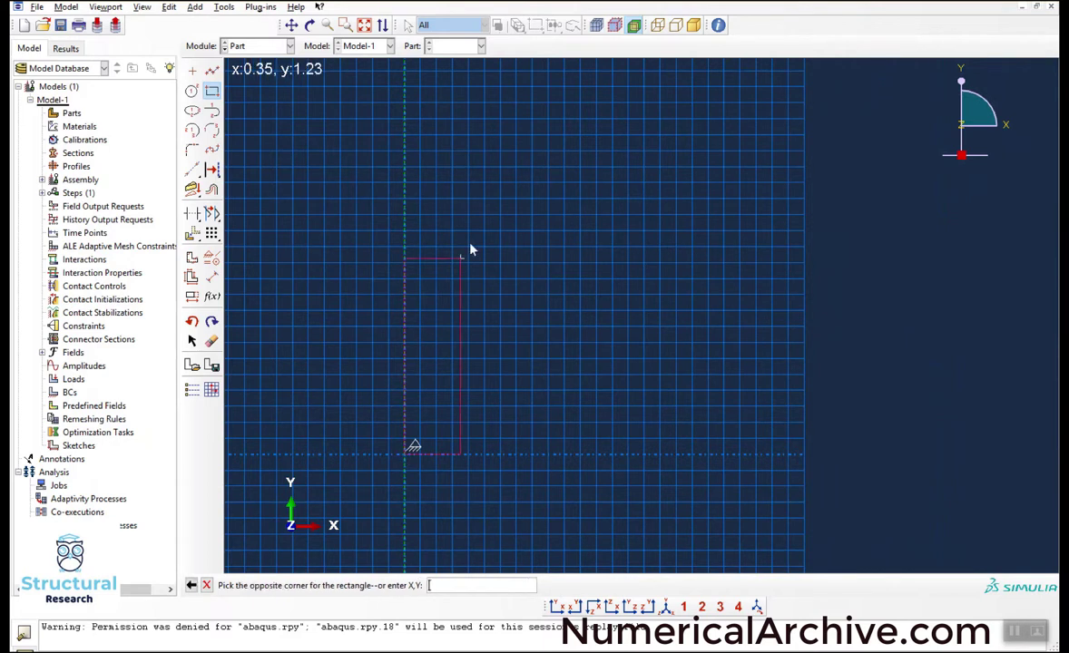
left_click(549, 130)
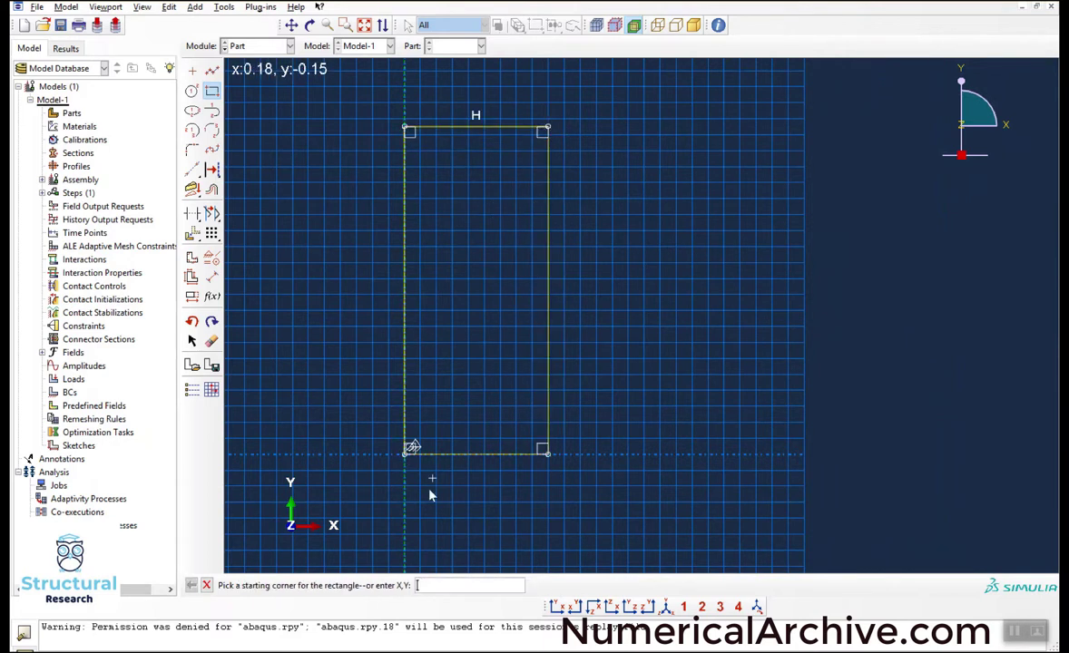
Step: Dimension the rectangle's outer vertical edge and set its height to 2
left_click(212, 277)
left_click(548, 299)
left_click(610, 302)
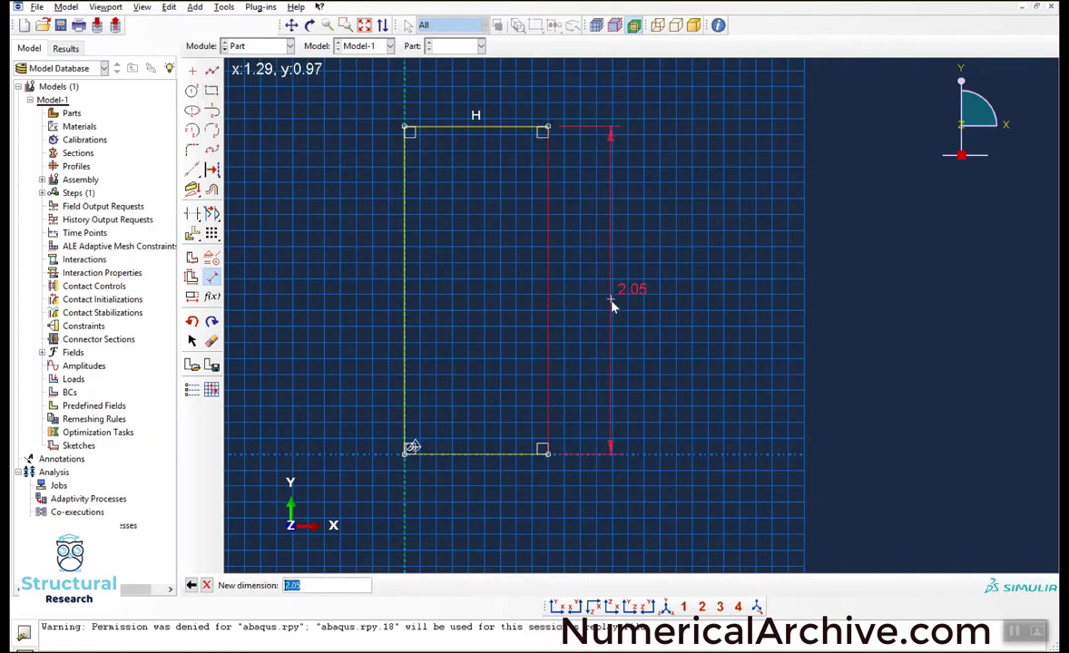
type("2")
key("Return")
Step: Dimension the rectangle's upper edge with a width of 1 and finish the sketch to build the shell part
left_click(496, 136)
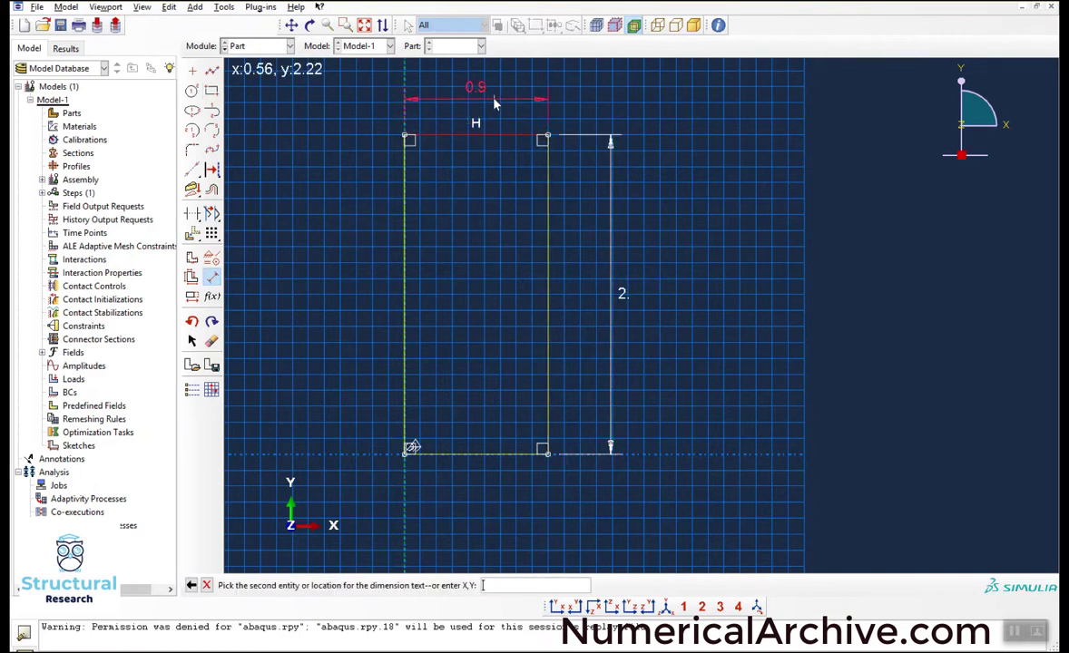
left_click(496, 106)
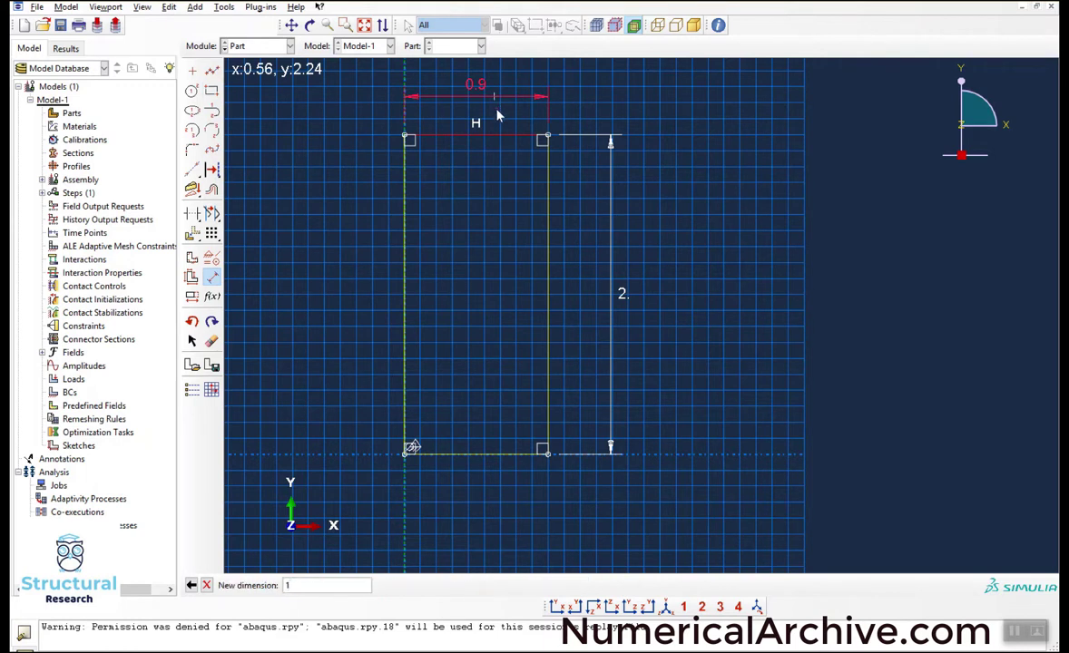
key("Return")
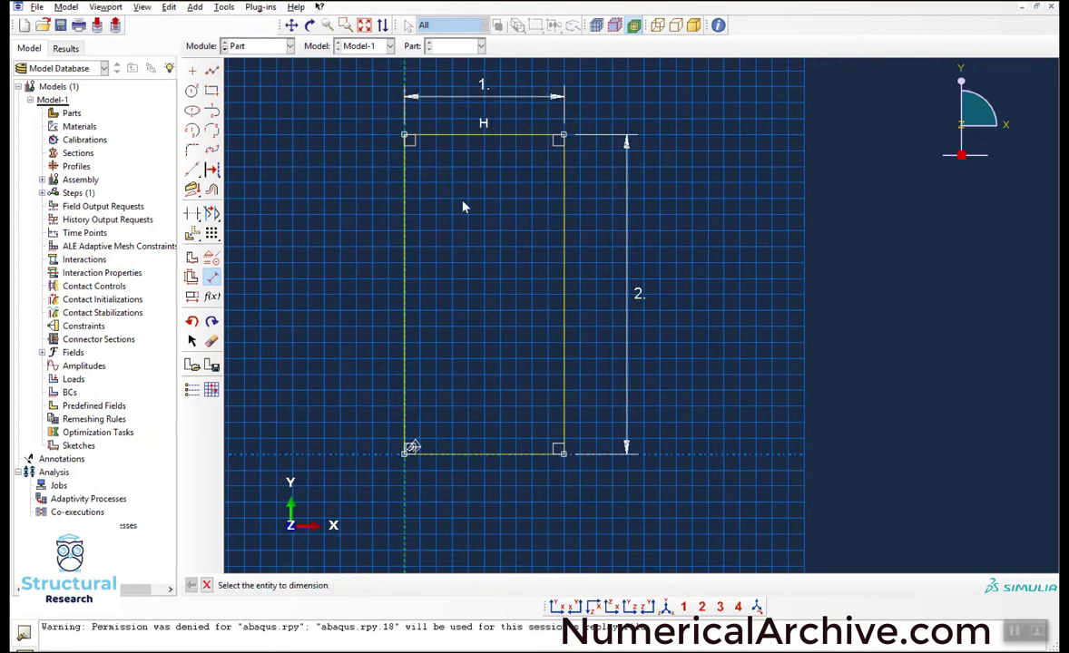
left_click(206, 586)
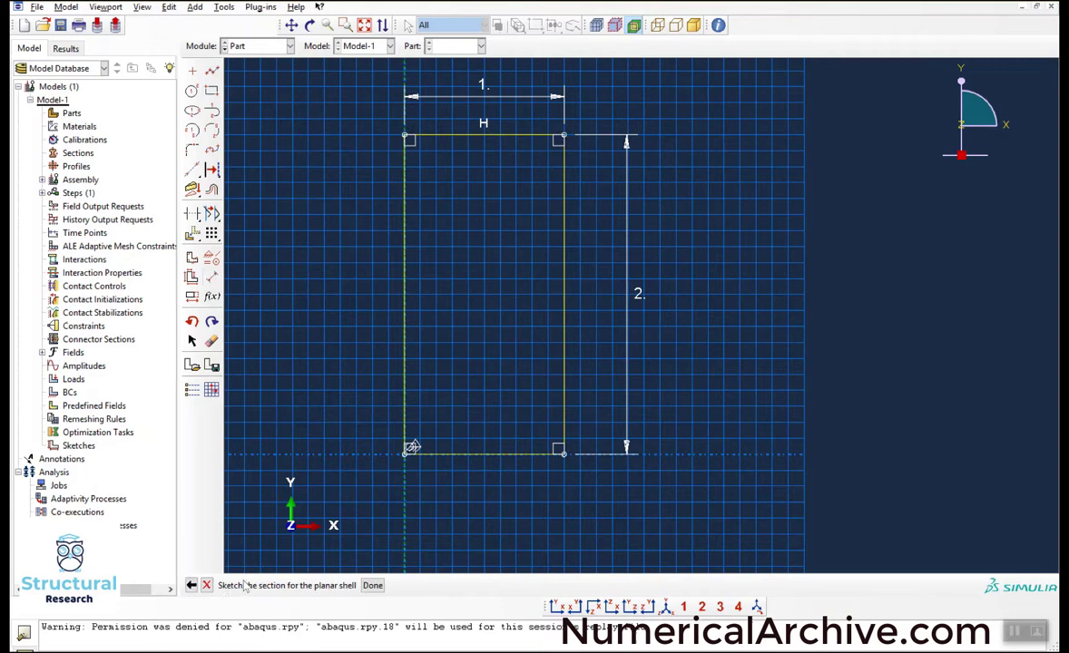
left_click(372, 585)
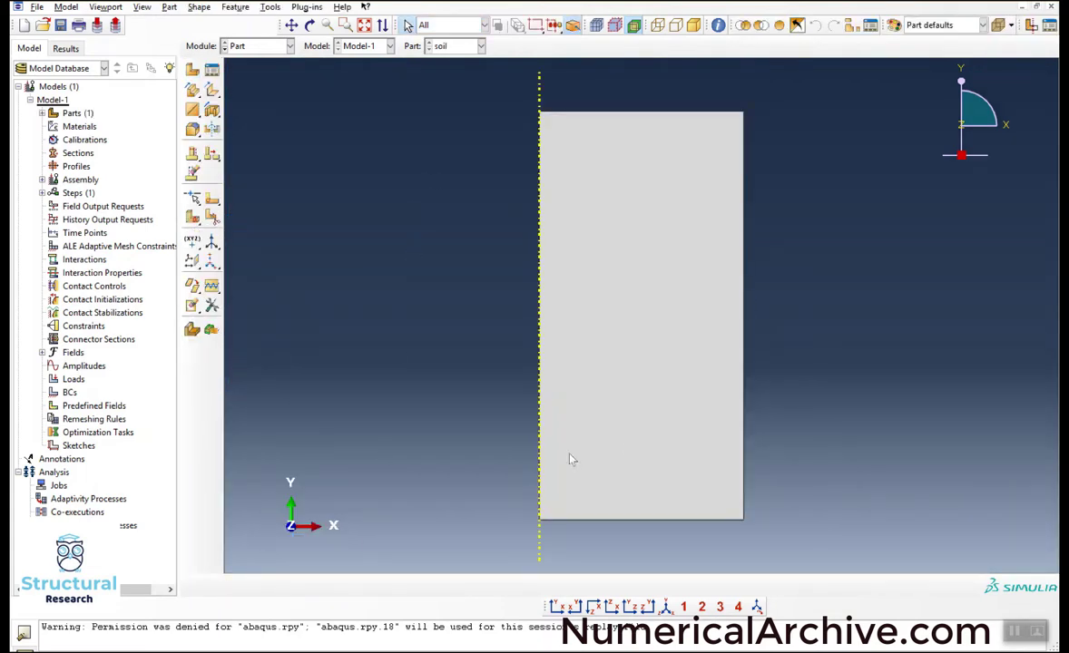
Step: In the Property module, create a material named Soil and add an isotropic Elastic behavior
left_click(279, 44)
left_click(243, 71)
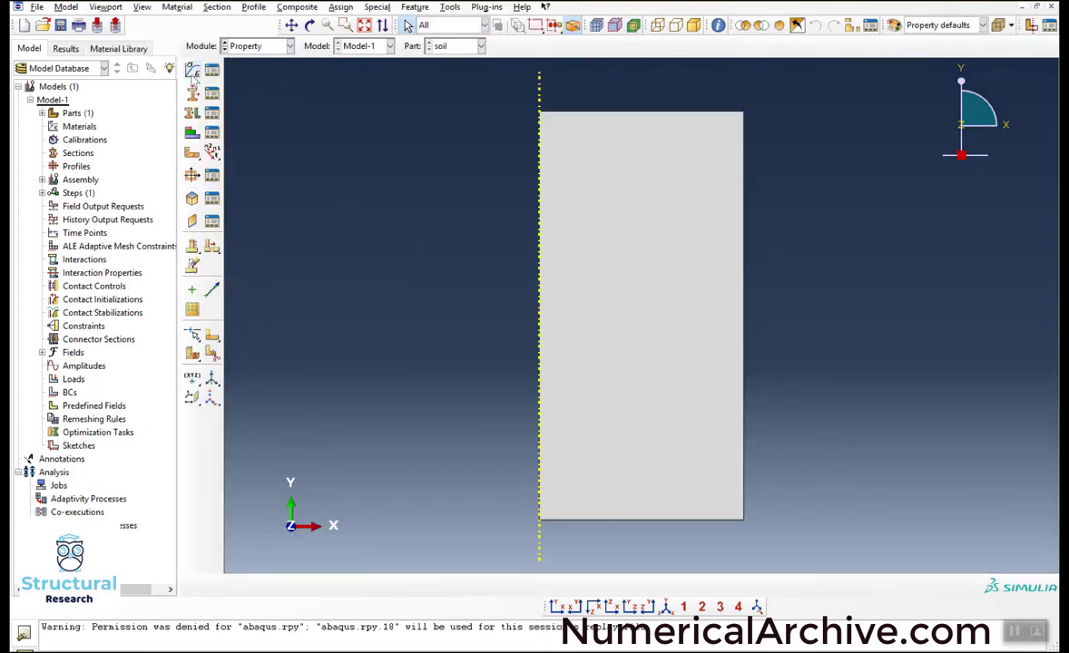
left_click(193, 71)
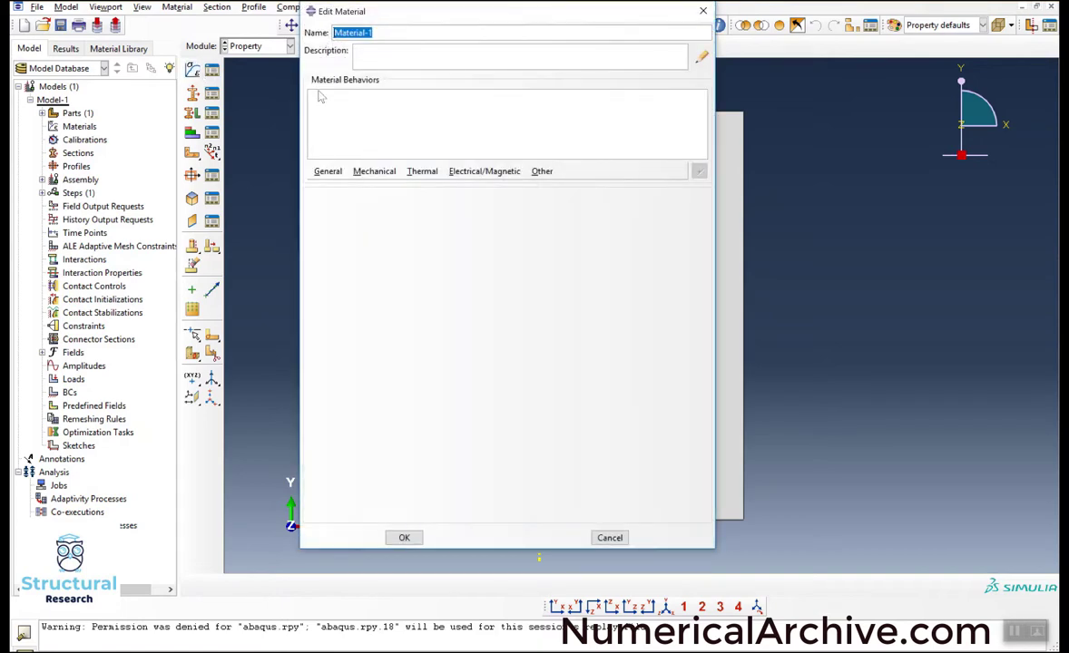
type("Soil")
left_click(374, 170)
left_click(376, 172)
left_click(376, 173)
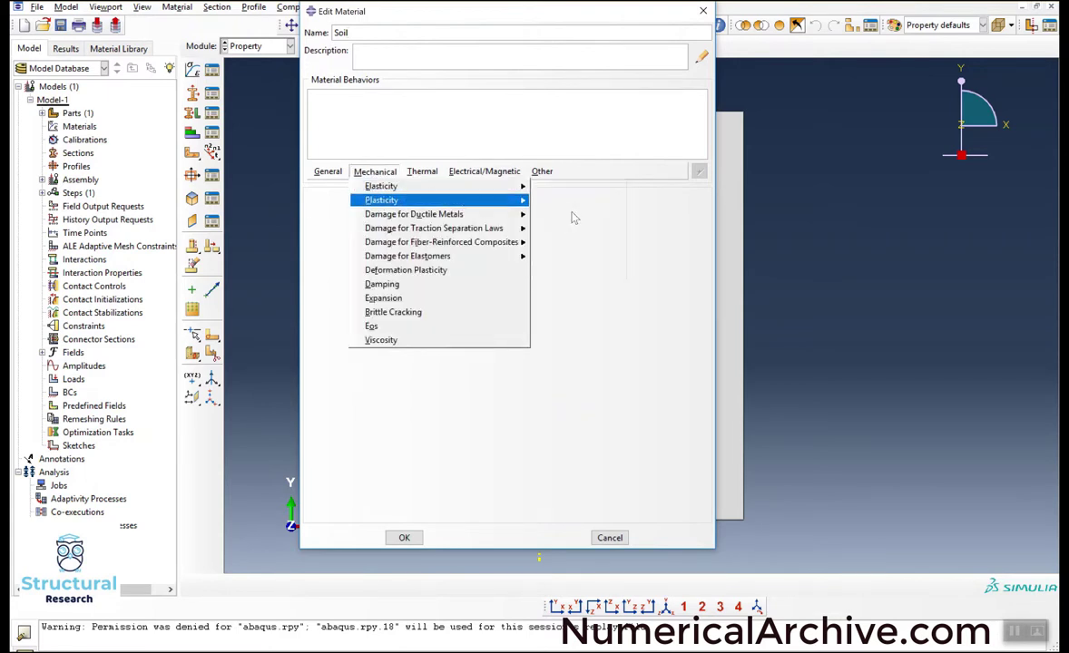
mouse_move(510, 188)
left_click(557, 187)
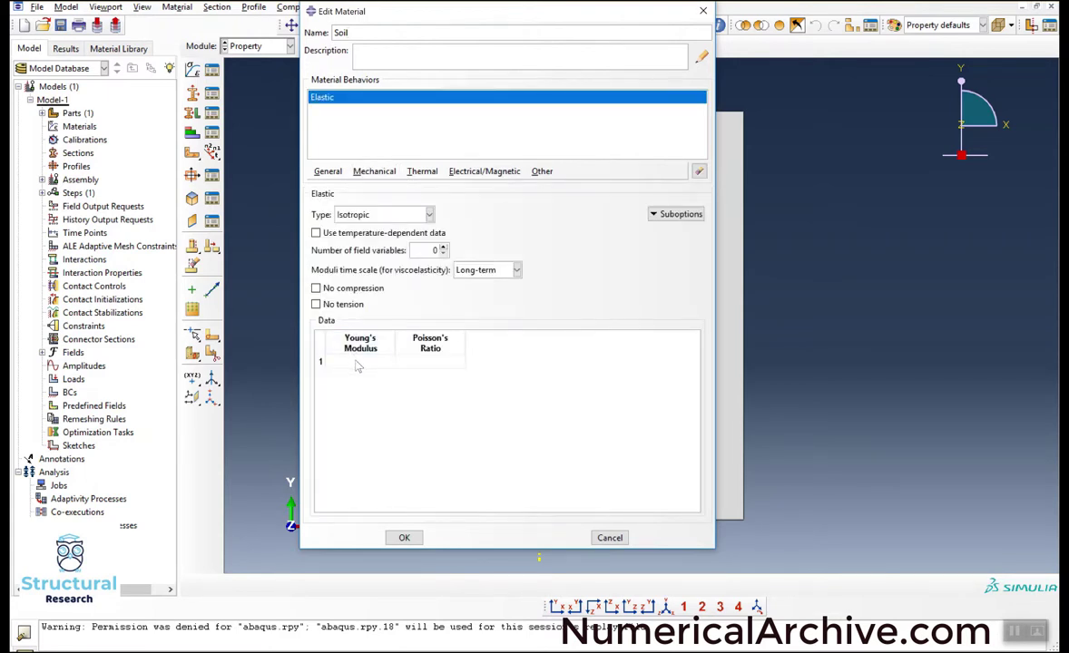
Step: Set the Soil material's Young's modulus to 1e9 and Poisson's ratio to 0.3, and save the material
left_click(356, 361)
key("Tab")
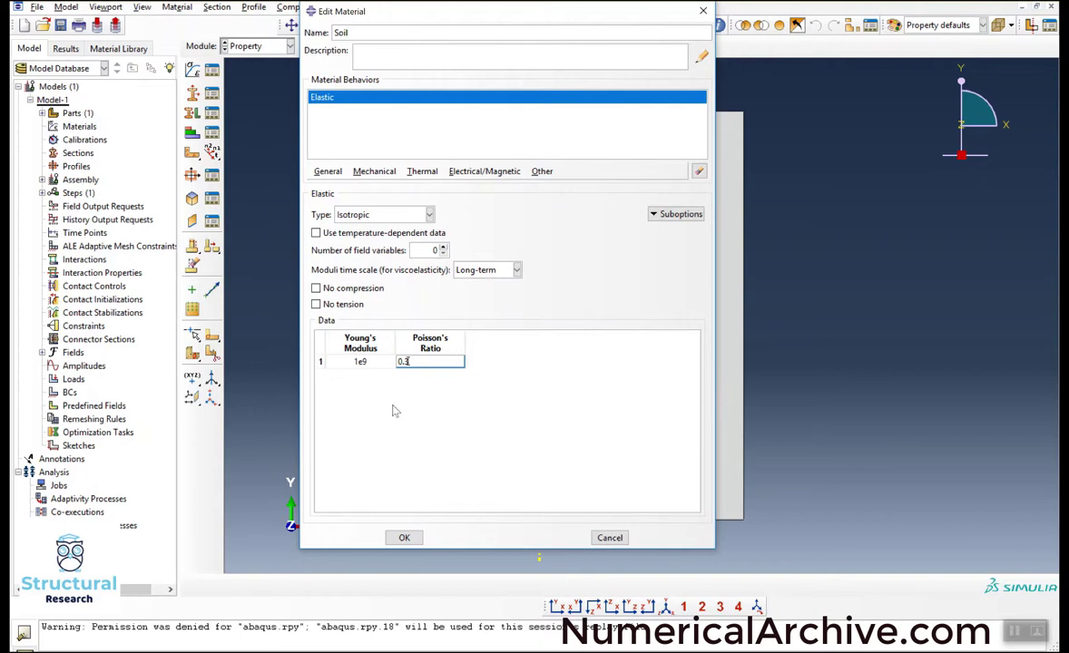
key("Return")
left_click(404, 537)
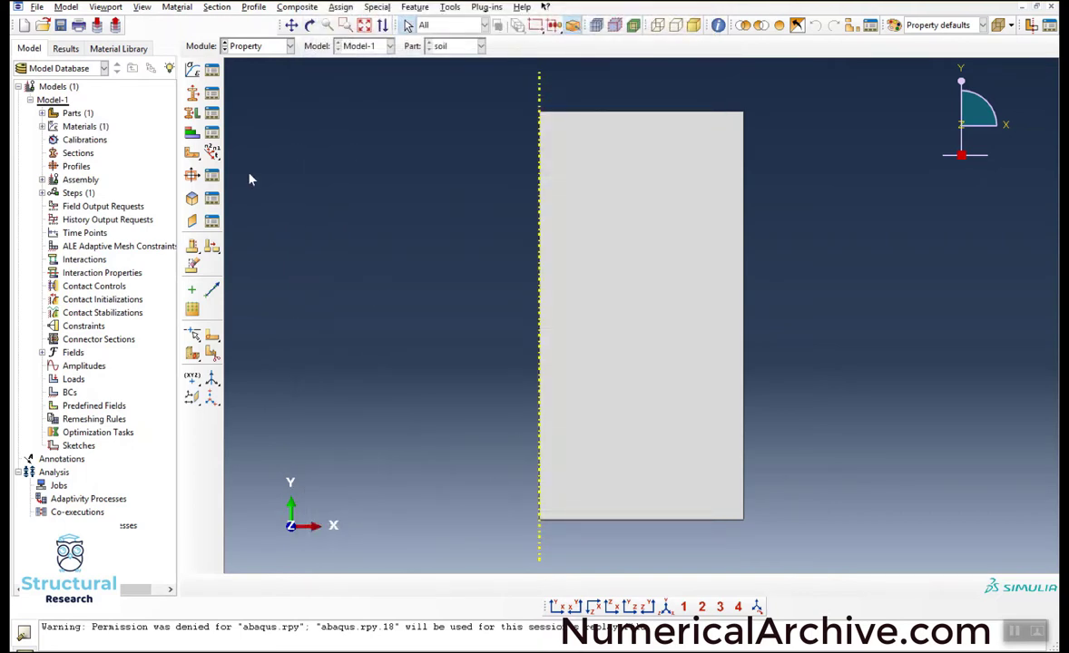
Step: Create a solid, homogeneous section named sec-1 that uses the Soil material
left_click(189, 93)
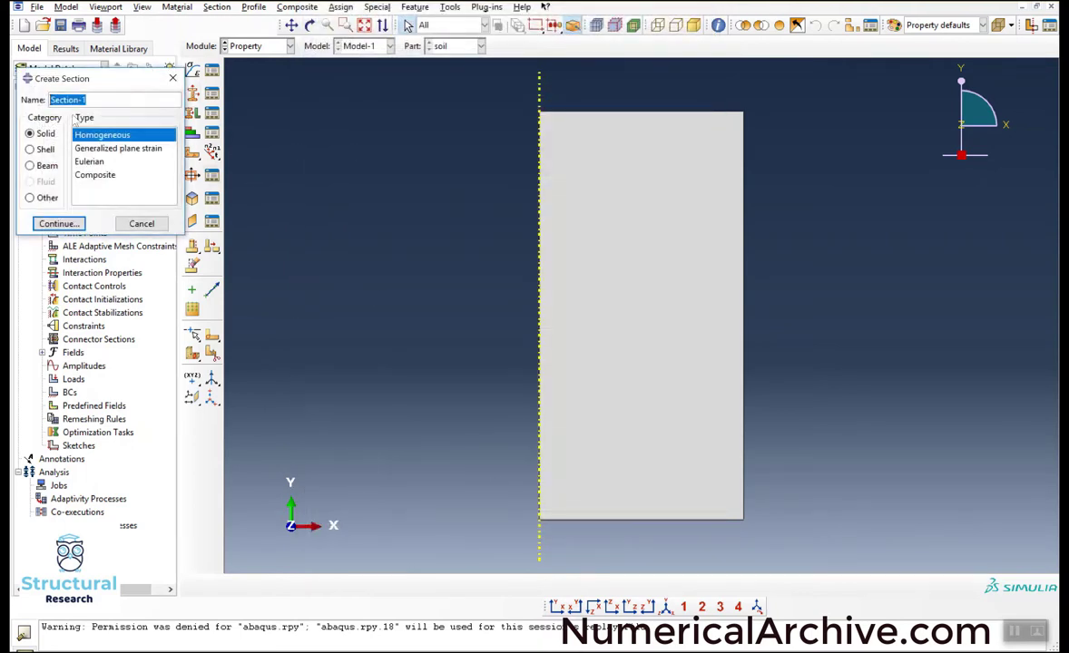
type("sec")
left_click(100, 133)
left_click(55, 223)
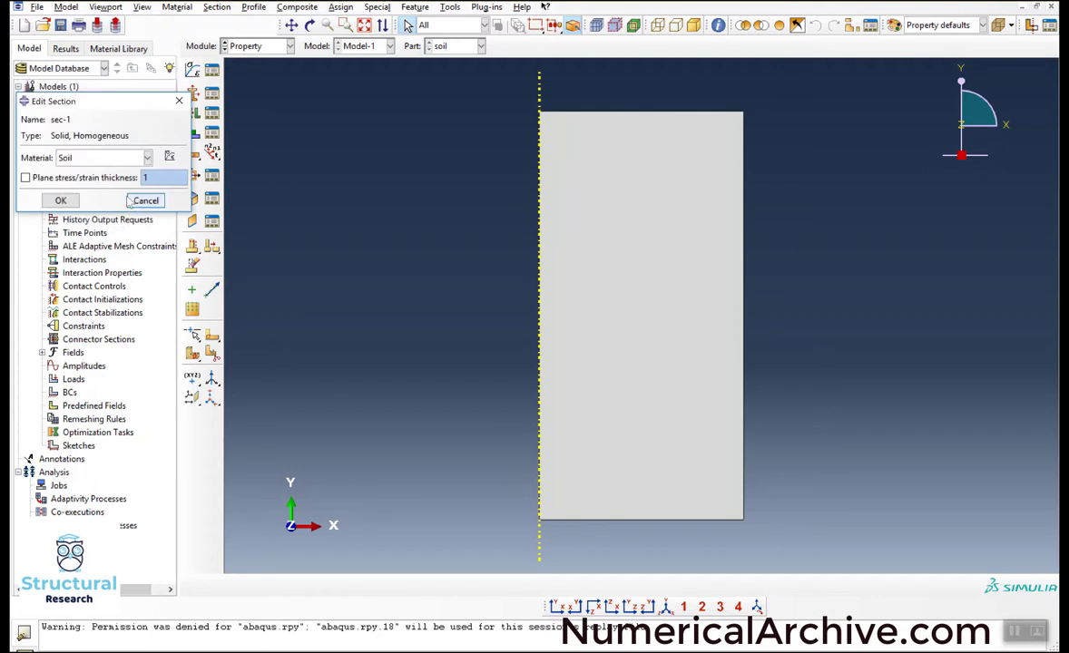
left_click(72, 202)
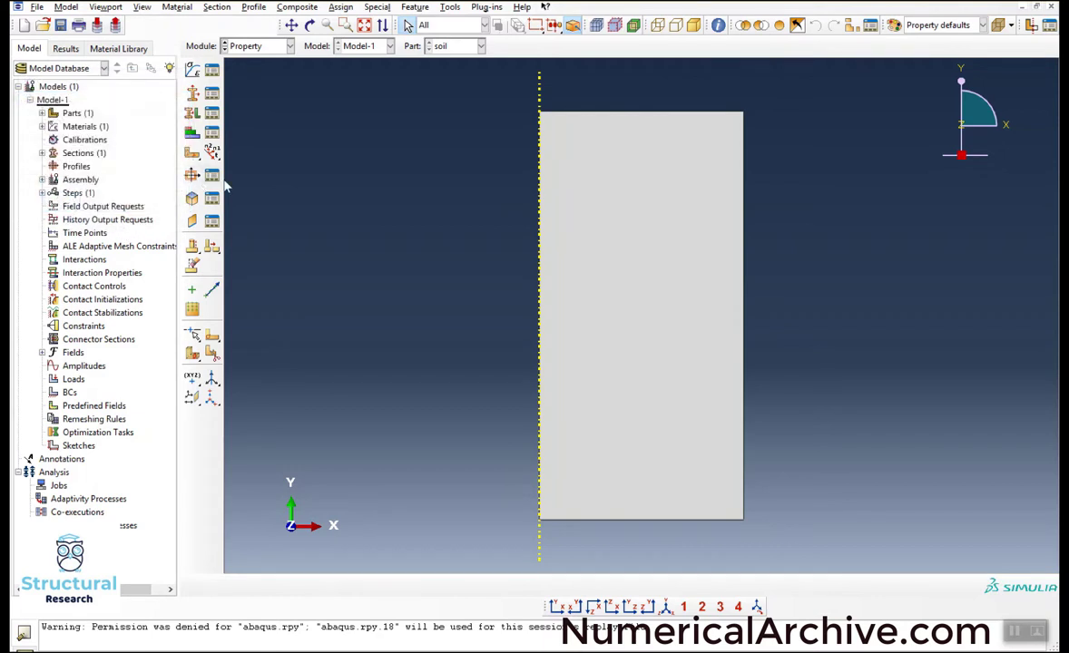
Step: Assign section sec-1 to the whole rectangular face of the soil part without creating a set
left_click(192, 112)
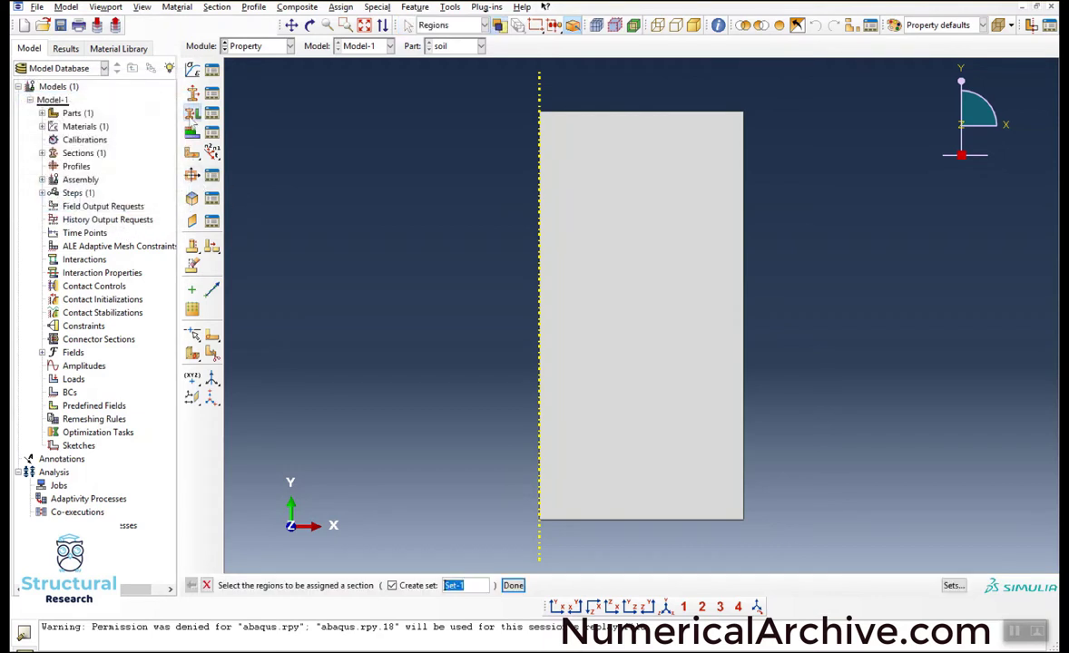
left_click(564, 240)
left_click(392, 585)
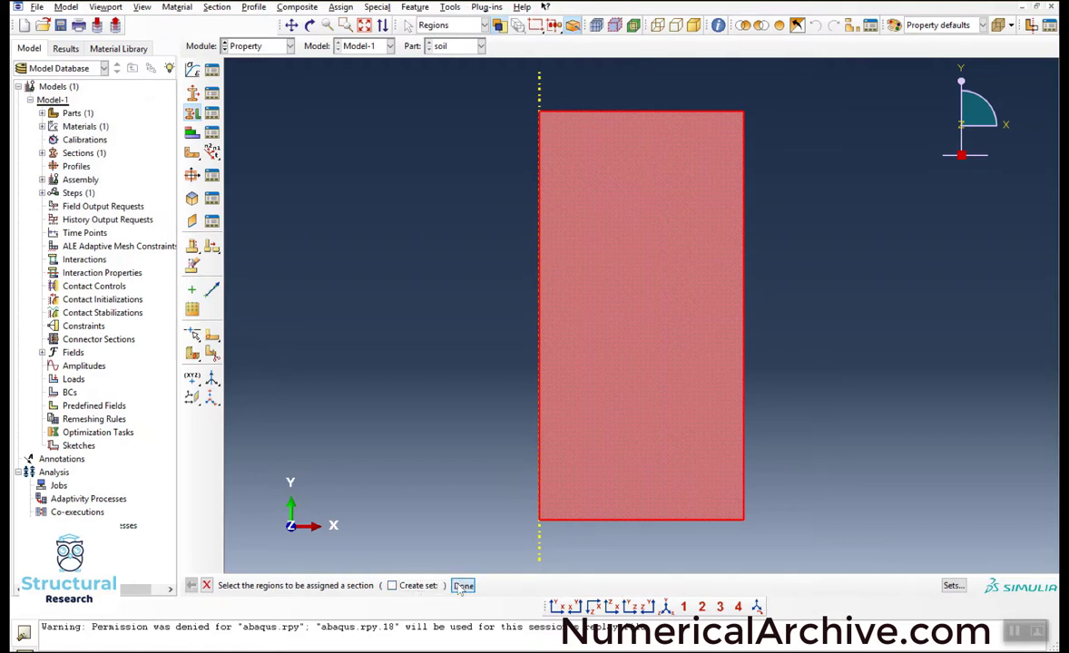
left_click(463, 586)
left_click(39, 300)
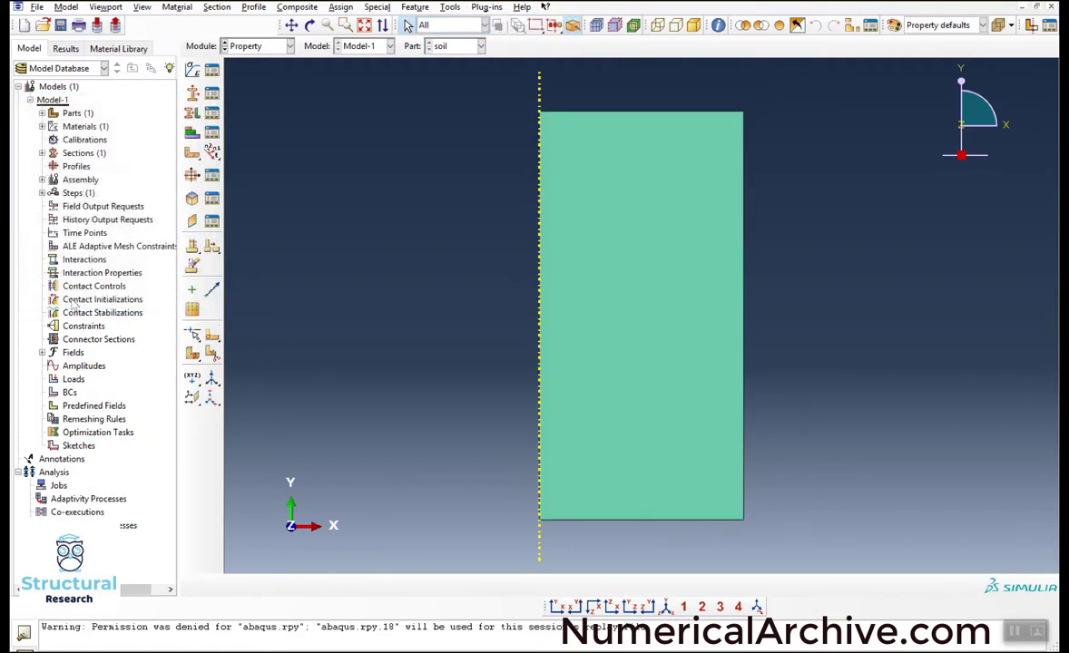
Step: In the Assembly module, create a dependent instance of the soil part
left_click(265, 46)
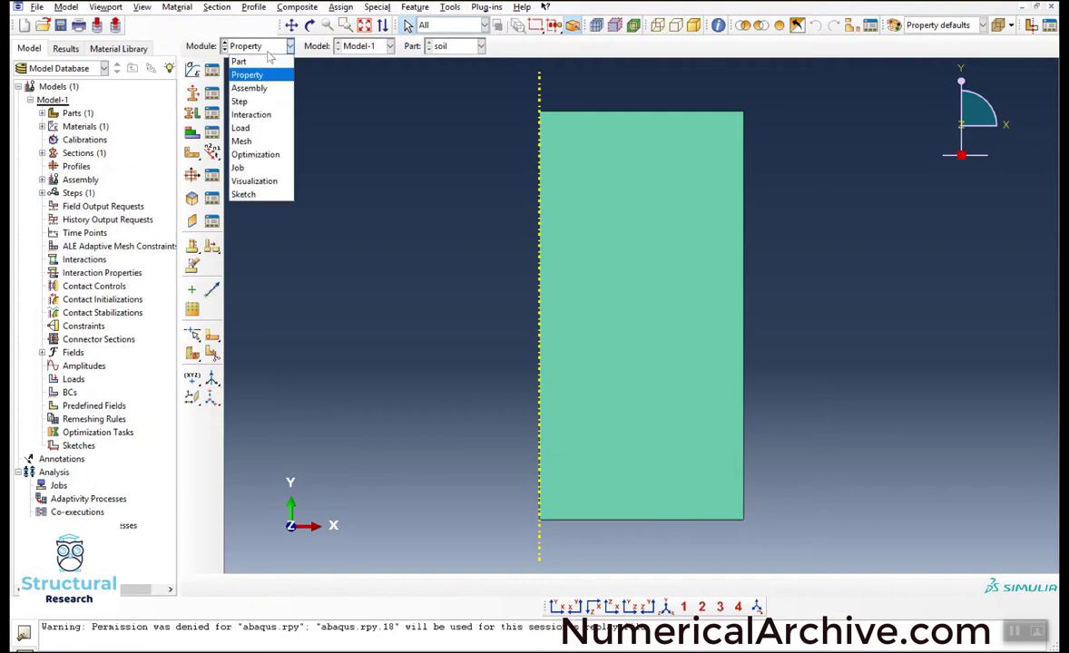
left_click(260, 85)
left_click(192, 69)
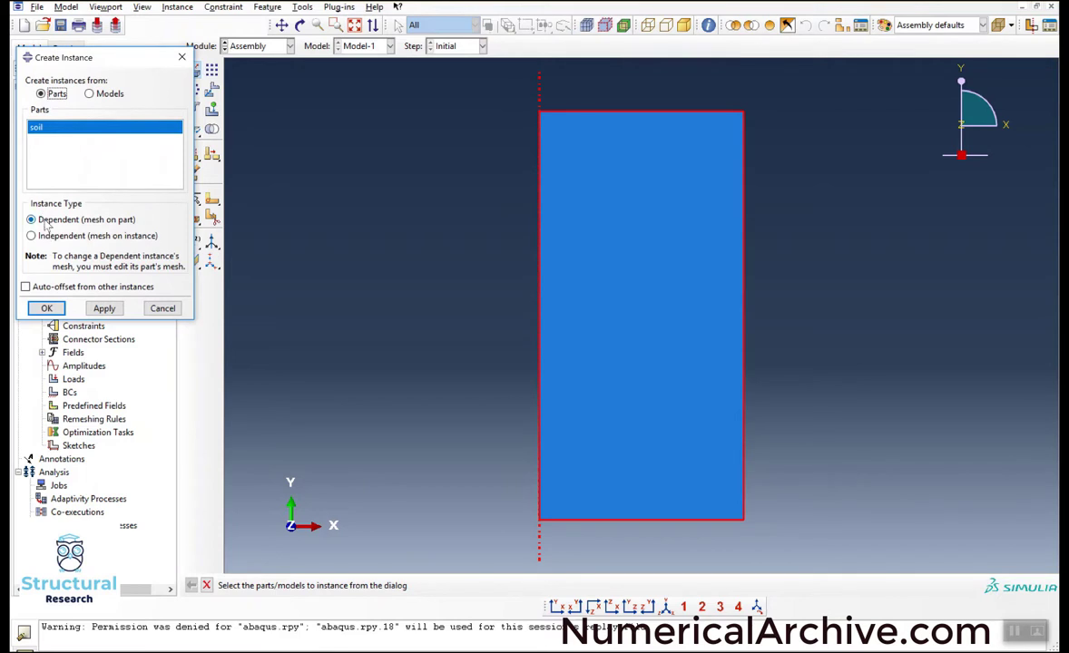
left_click(114, 221)
left_click(46, 309)
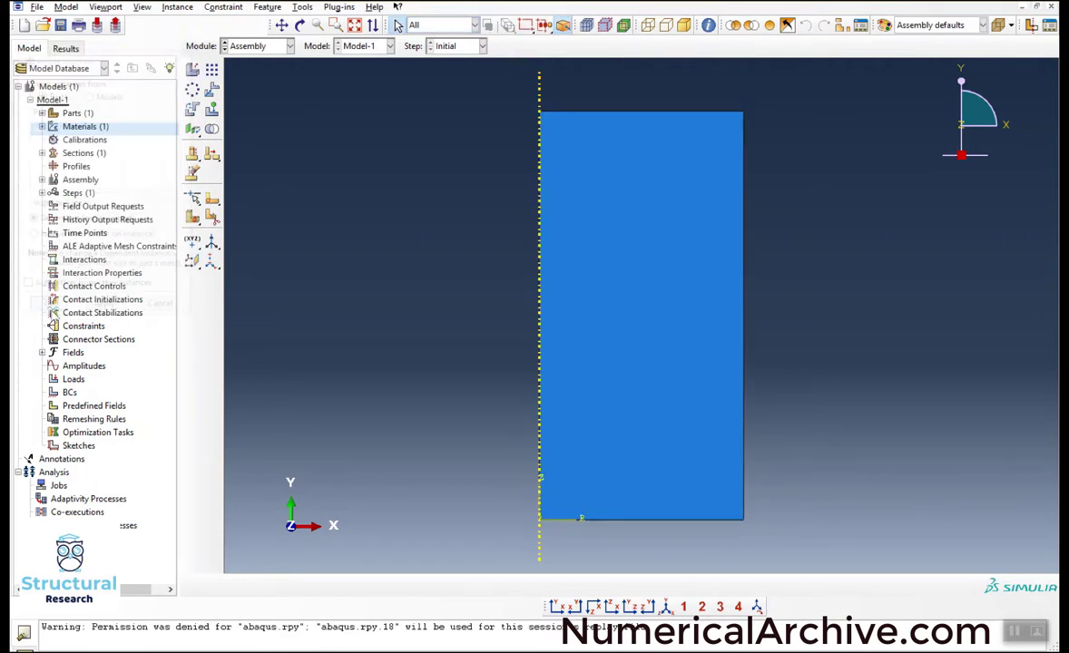
scroll(383, 303, "up", 2)
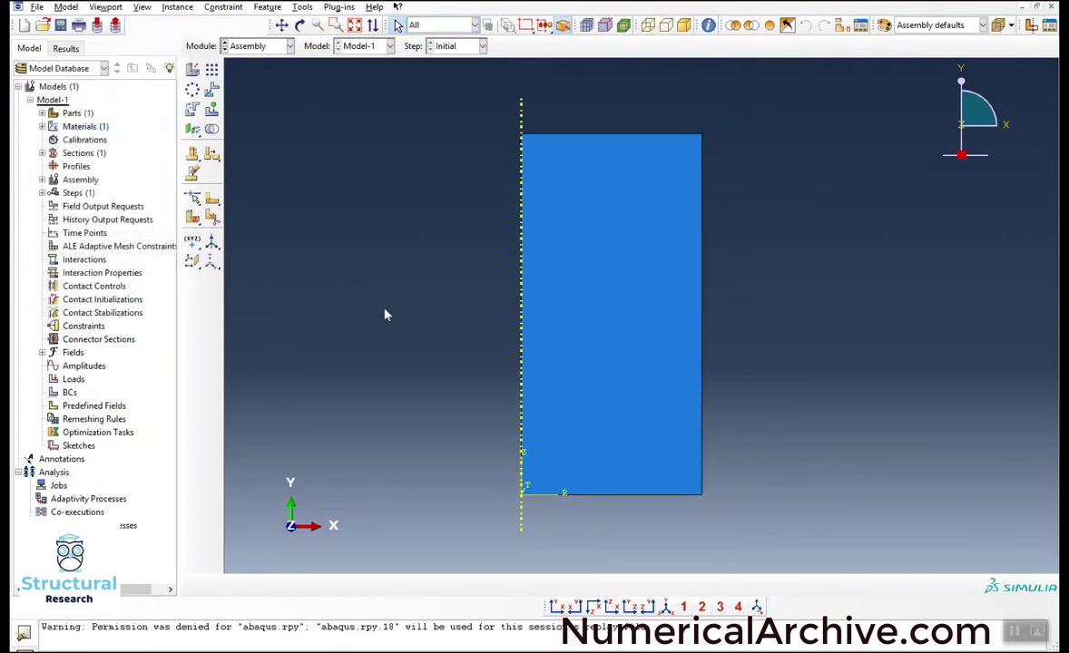
Step: In the Step module, create a Static, General step after Initial with Nlgeom turned on
left_click(257, 46)
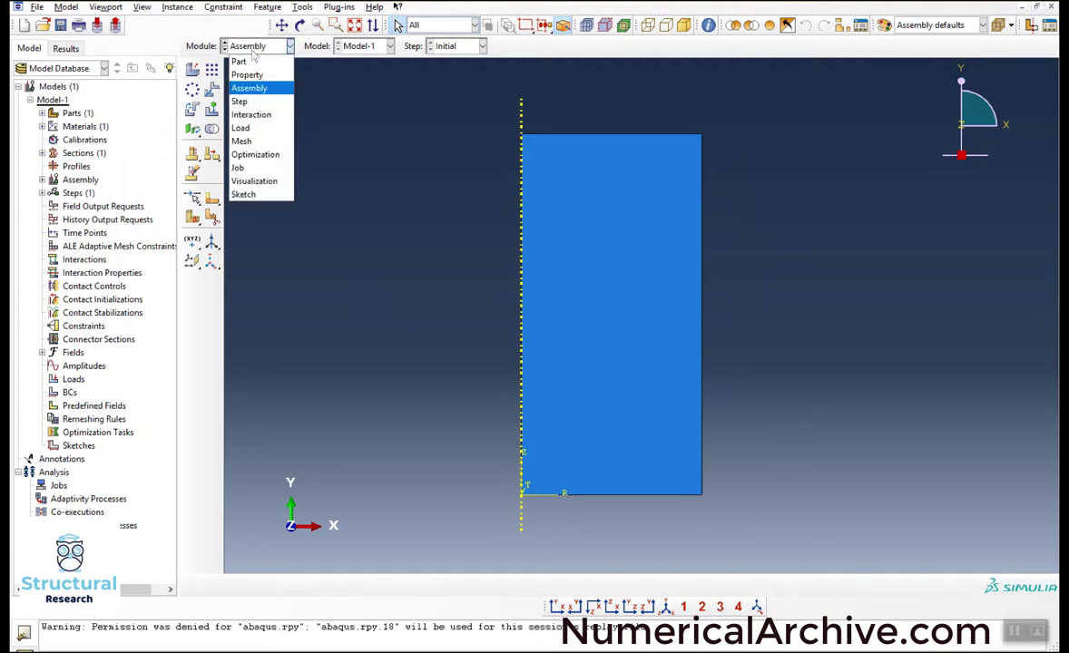
left_click(251, 103)
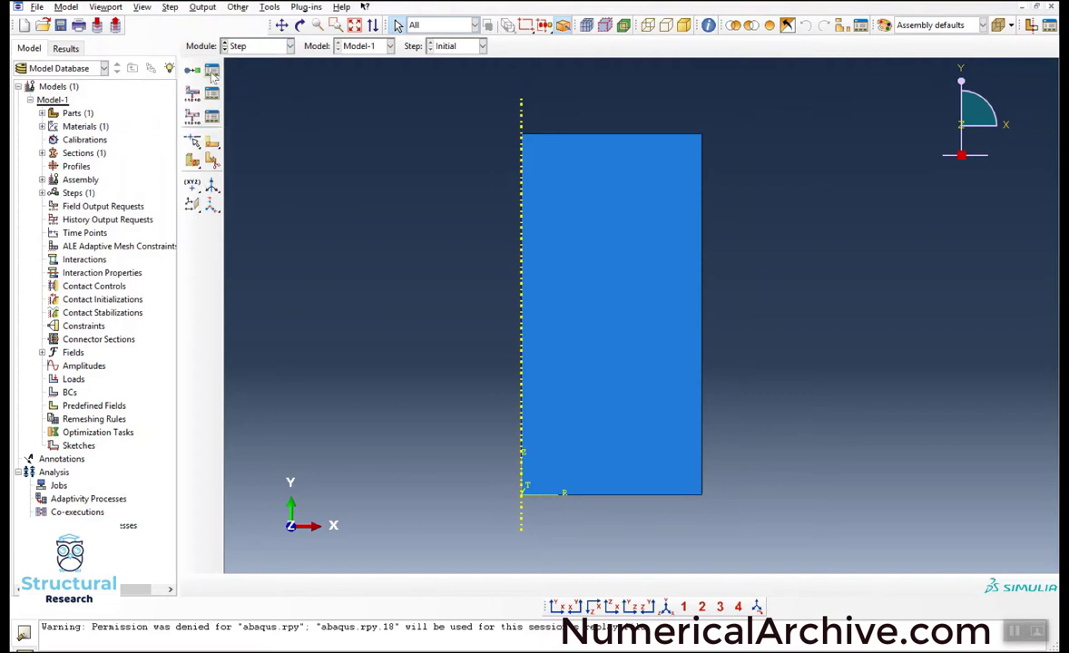
left_click(212, 73)
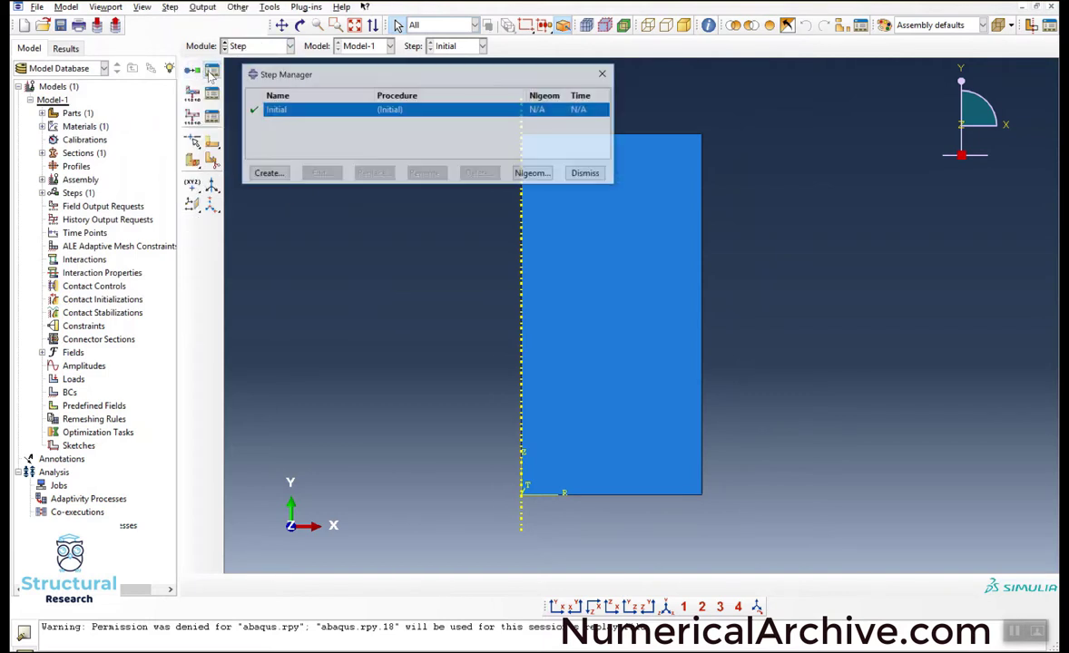
left_click(268, 175)
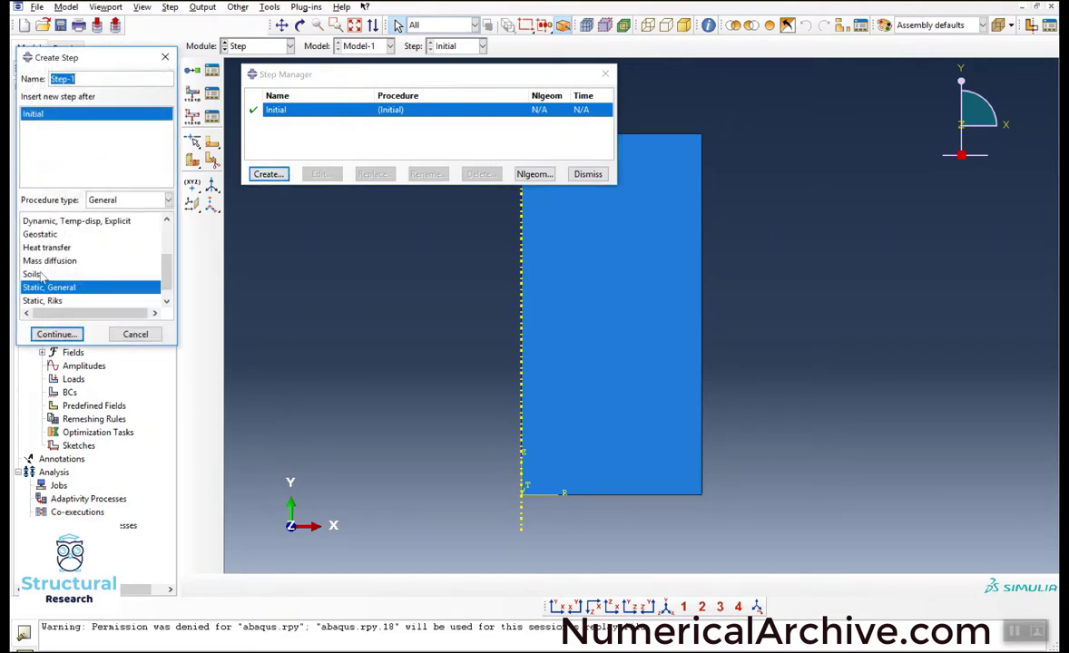
left_click(58, 334)
left_click(289, 326)
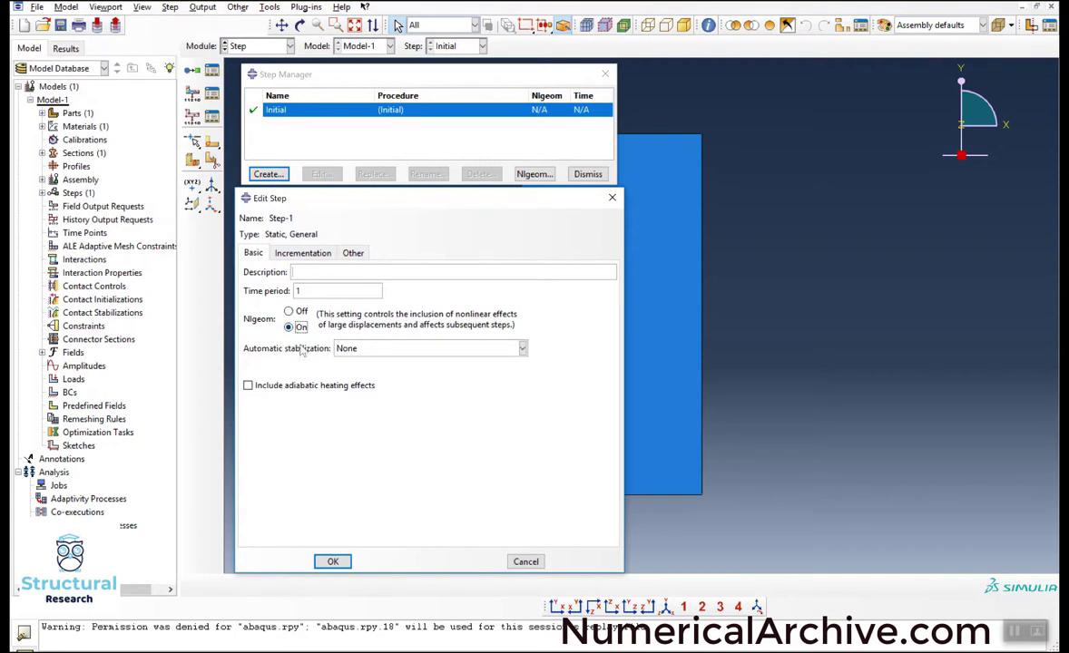
Step: Give the static step fixed incrementation with a maximum of 10 increments, then save it and close the Step Manager
left_click(302, 253)
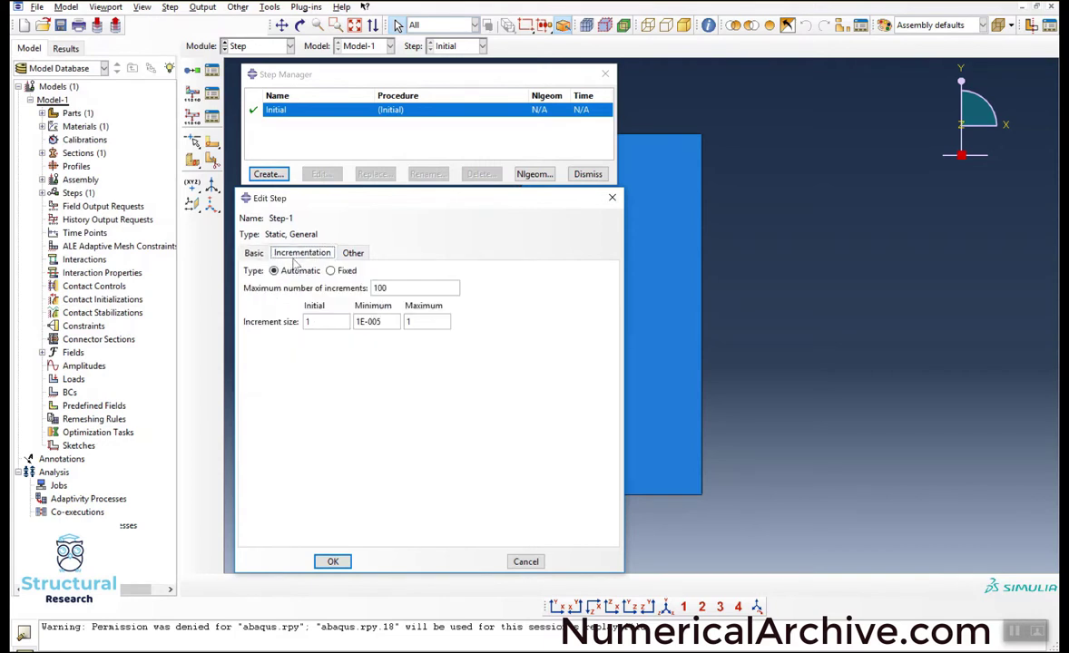
left_click(330, 271)
double_click(379, 287)
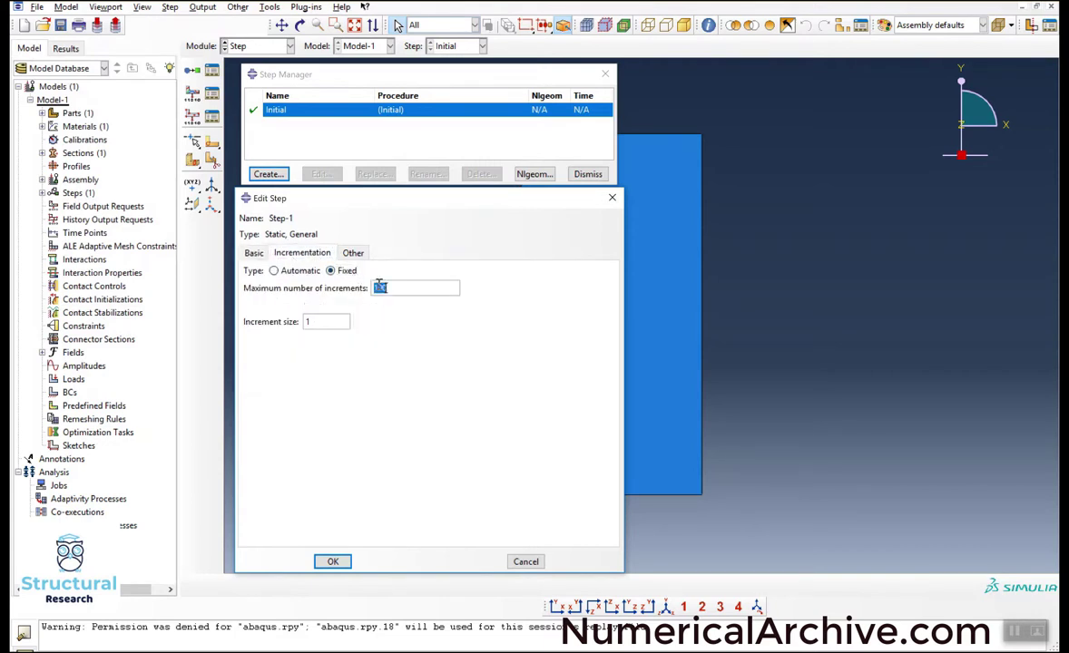
type("10")
left_click(333, 562)
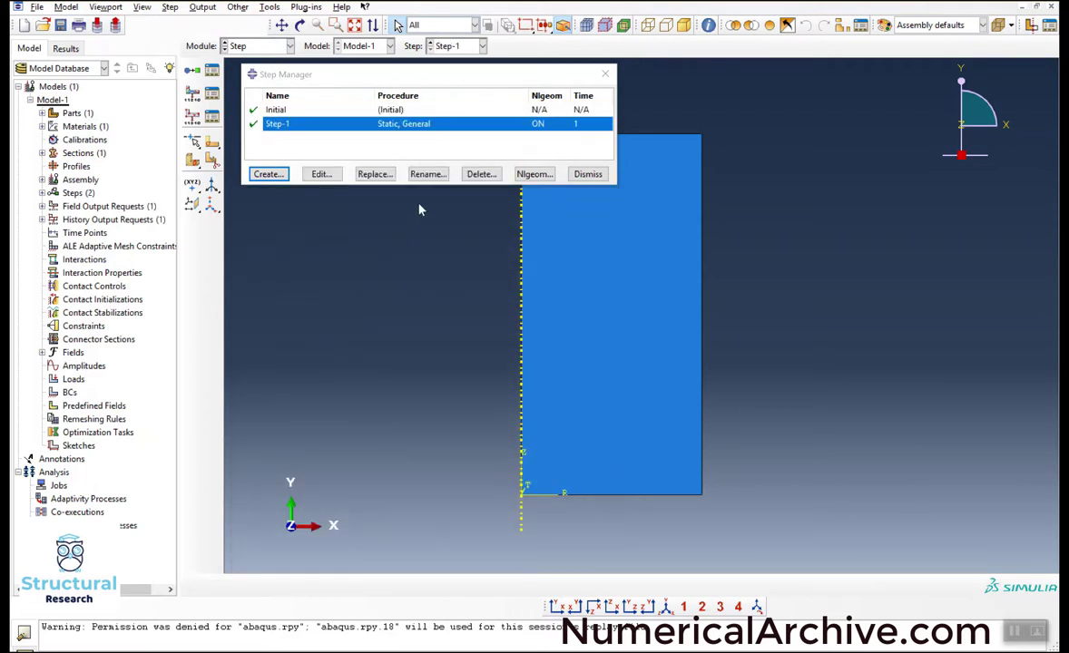
left_click(587, 174)
Step: In the Load module, set up a mechanical Symmetry/Antisymmetry/Encastre boundary condition in the Initial step
left_click(260, 48)
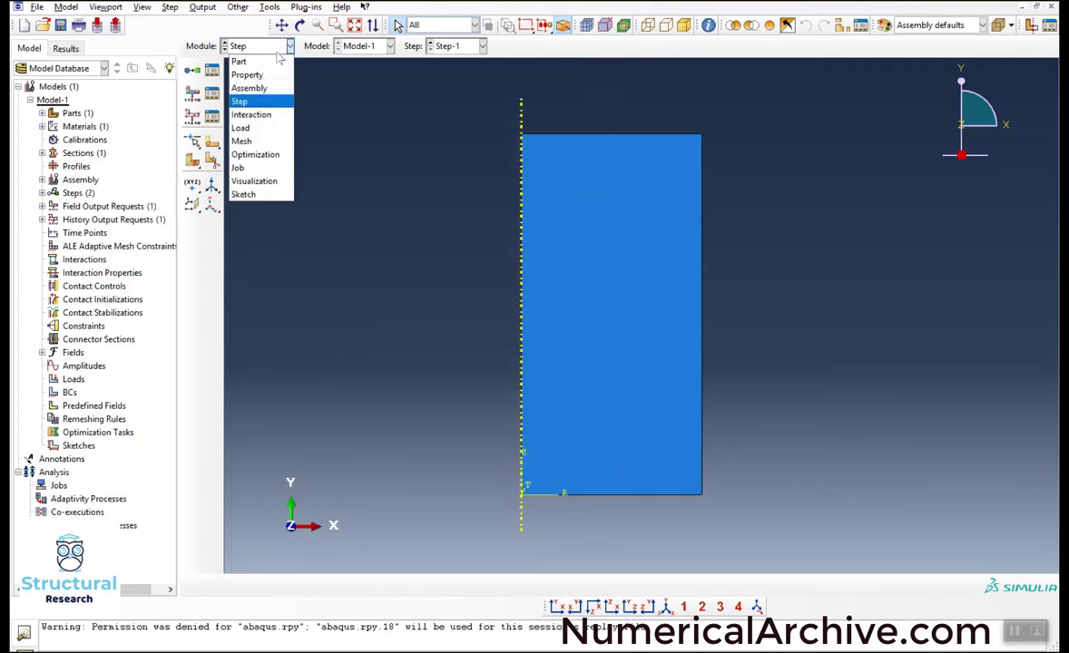
left_click(262, 119)
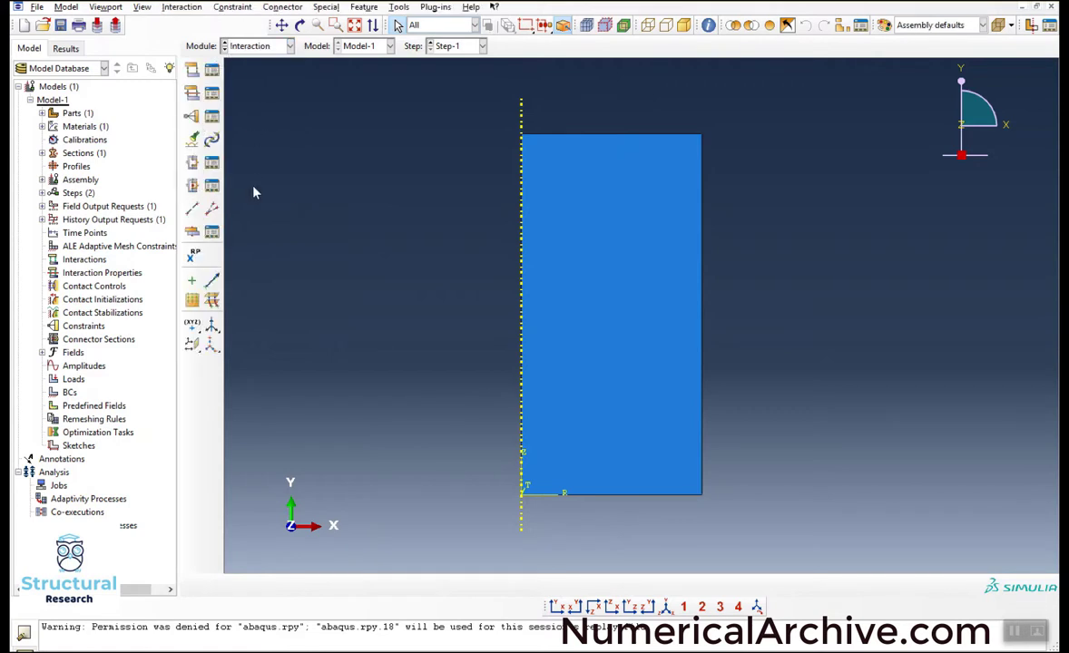
left_click(263, 47)
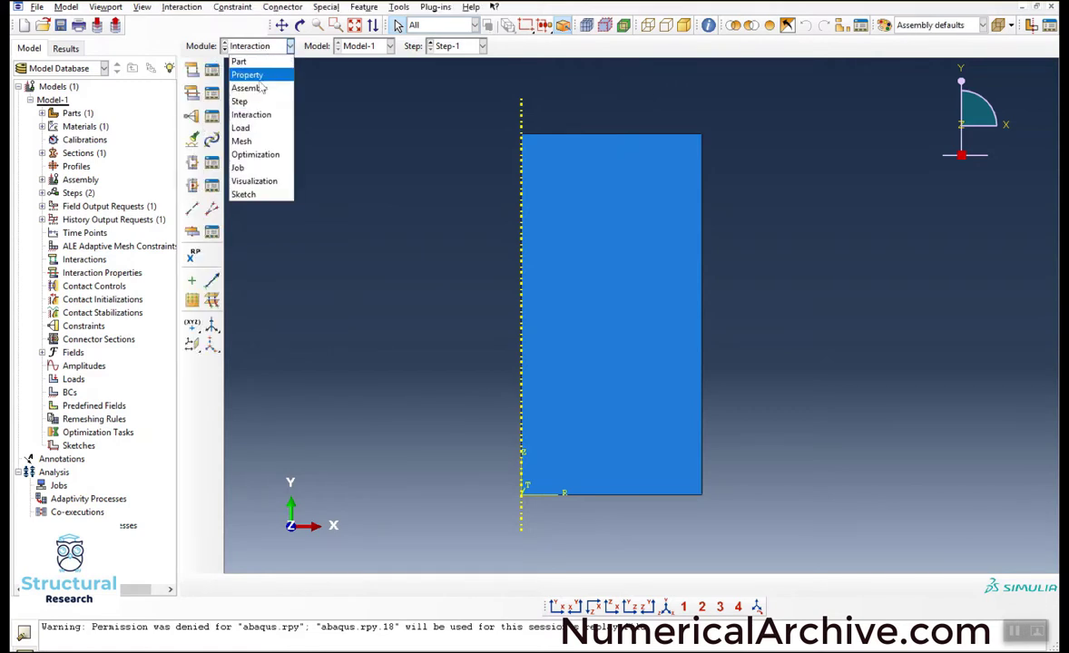
left_click(260, 132)
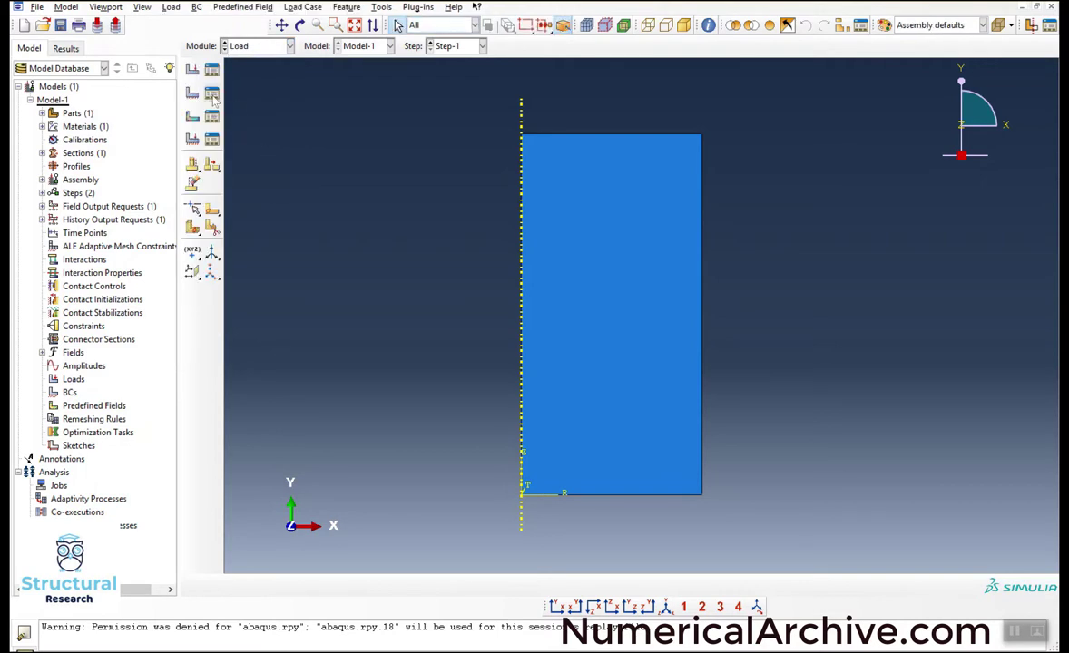
left_click(193, 97)
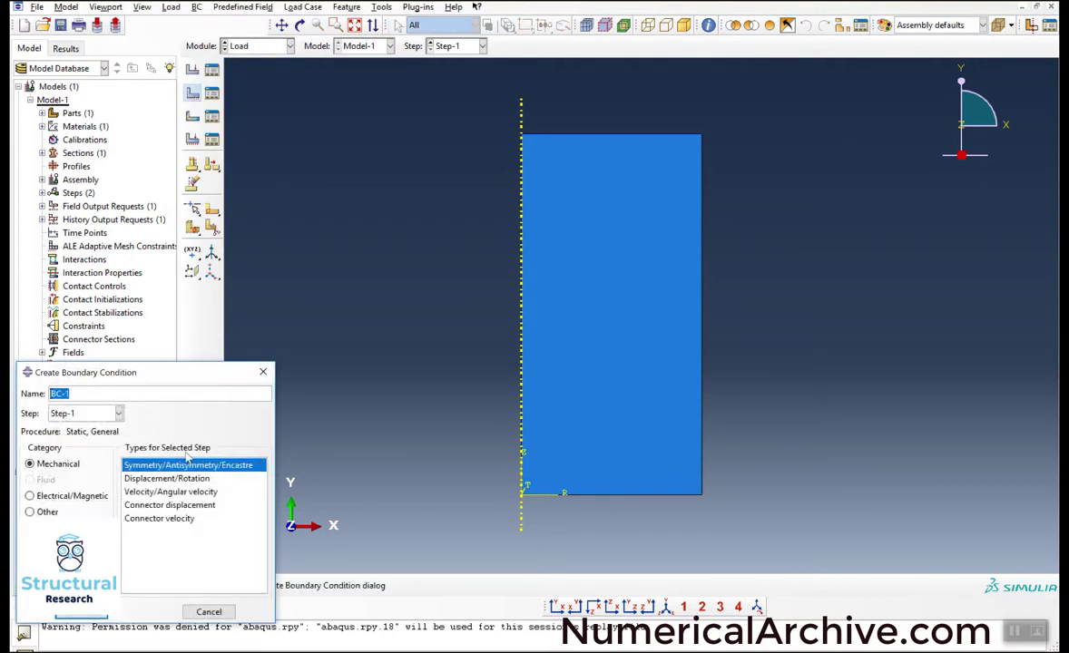
left_click(102, 615)
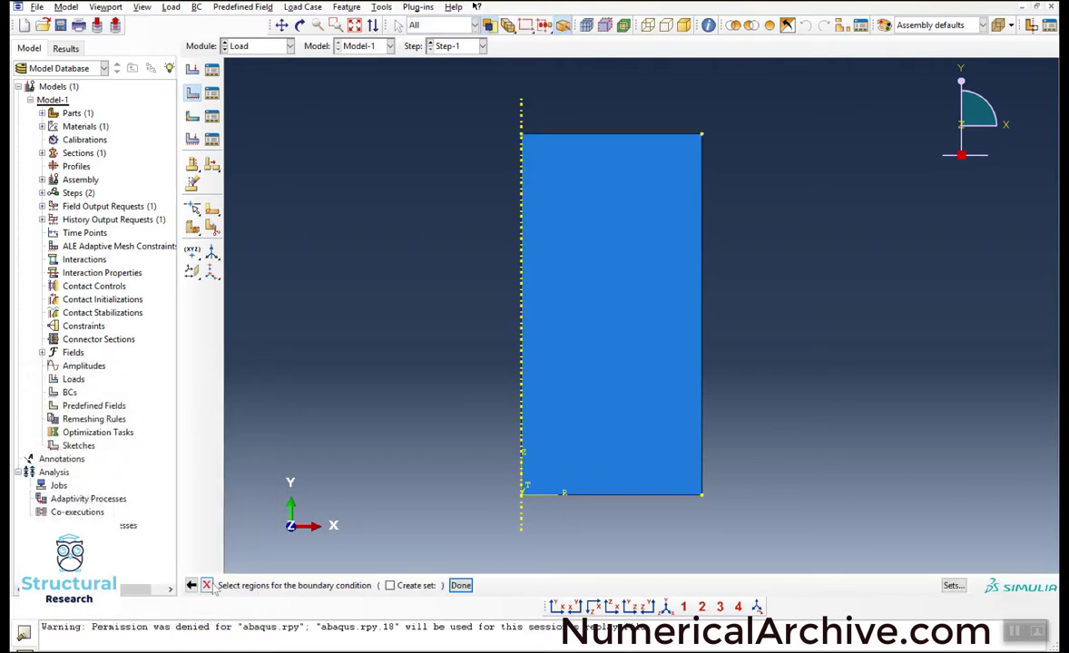
left_click(192, 586)
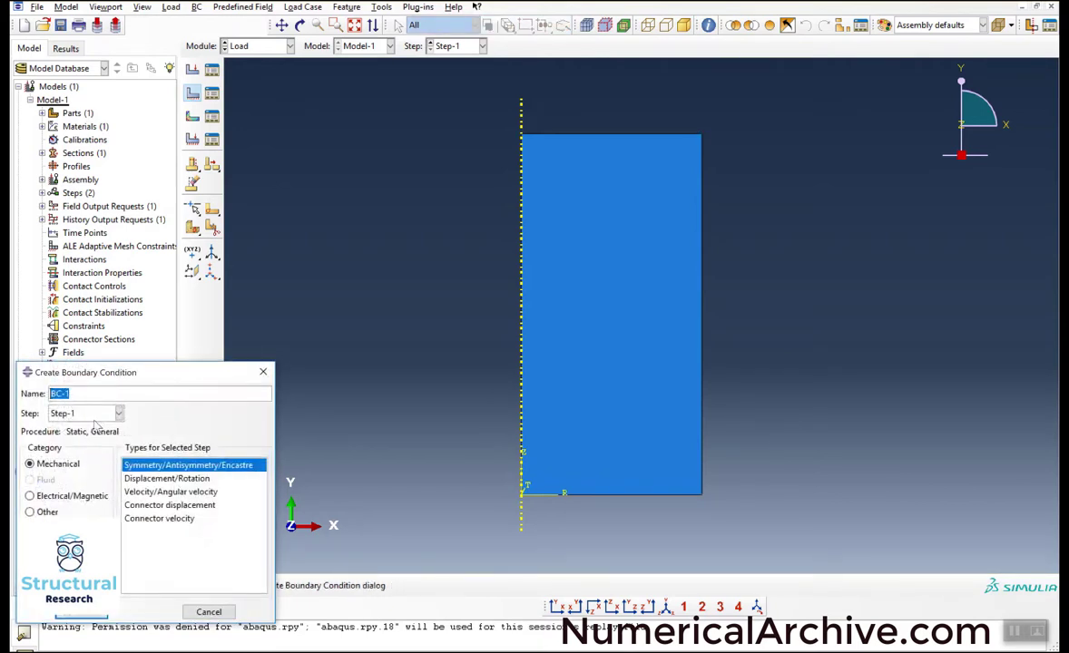
left_click(90, 413)
left_click(64, 429)
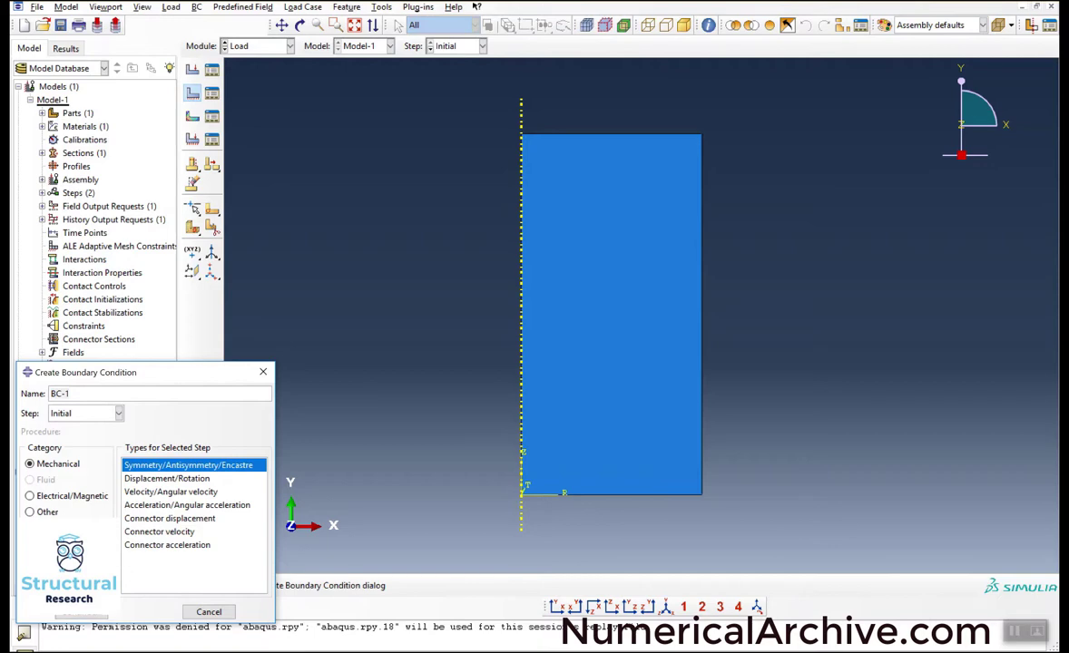
Step: Apply the symmetry condition to the soil's edge on the axis of revolution as XSYMM (U1 = UR2 = UR3 = 0)
left_click(68, 611)
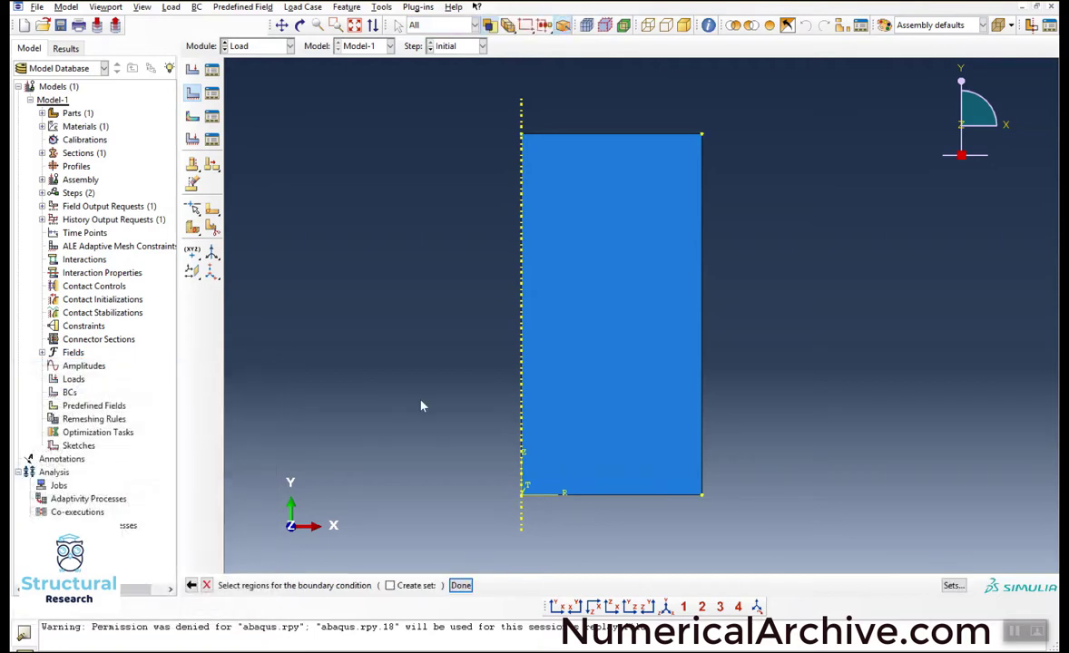
left_click(521, 313)
middle_click(419, 535)
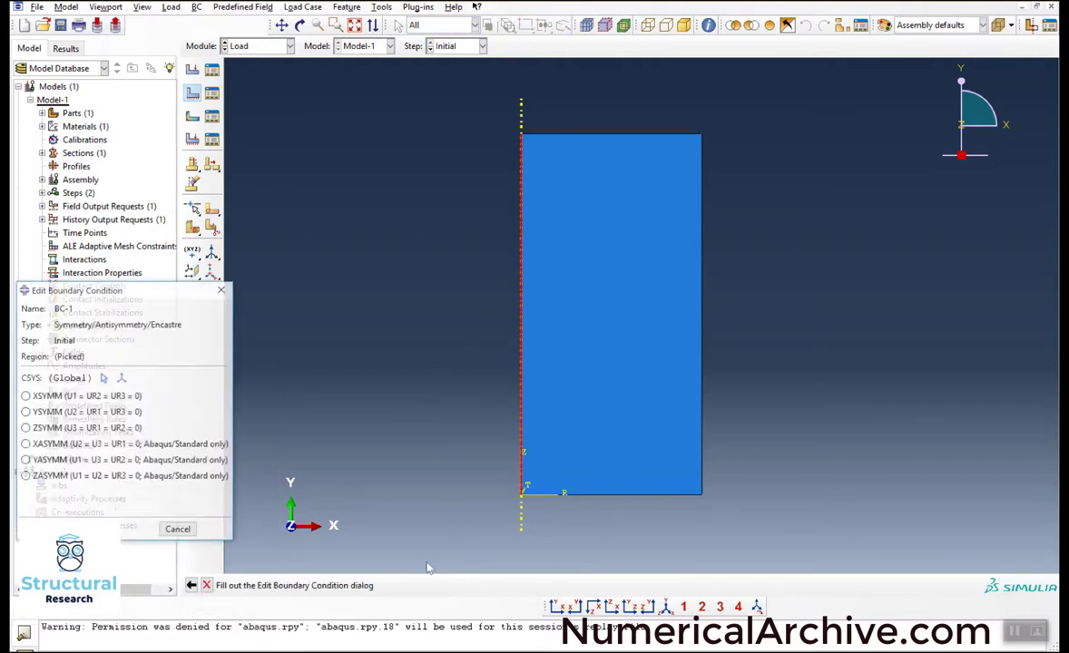
left_click(115, 396)
left_click(47, 531)
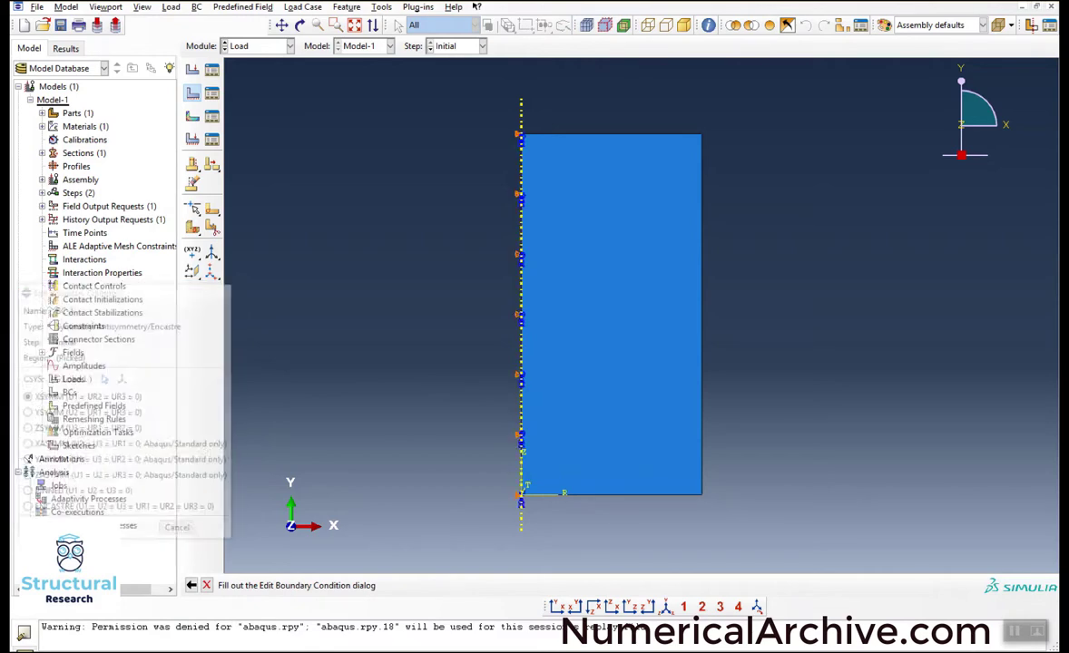
Step: Create a Displacement/Rotation boundary condition in the Initial step that fixes U1 and U2 on the soil's bottom edge
left_click(191, 92)
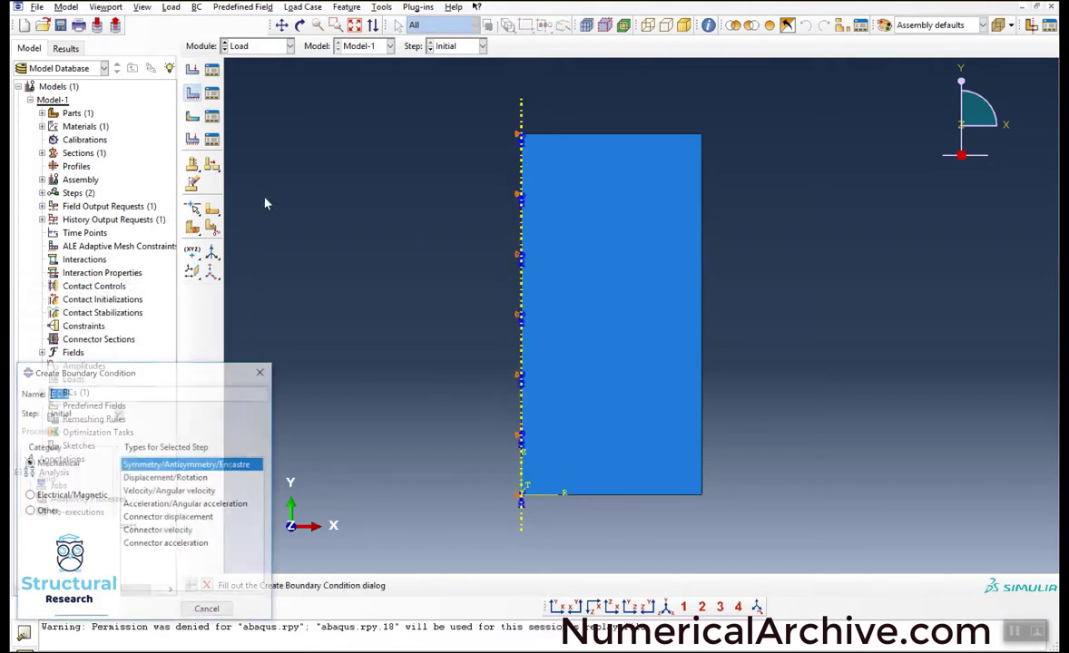
left_click(218, 478)
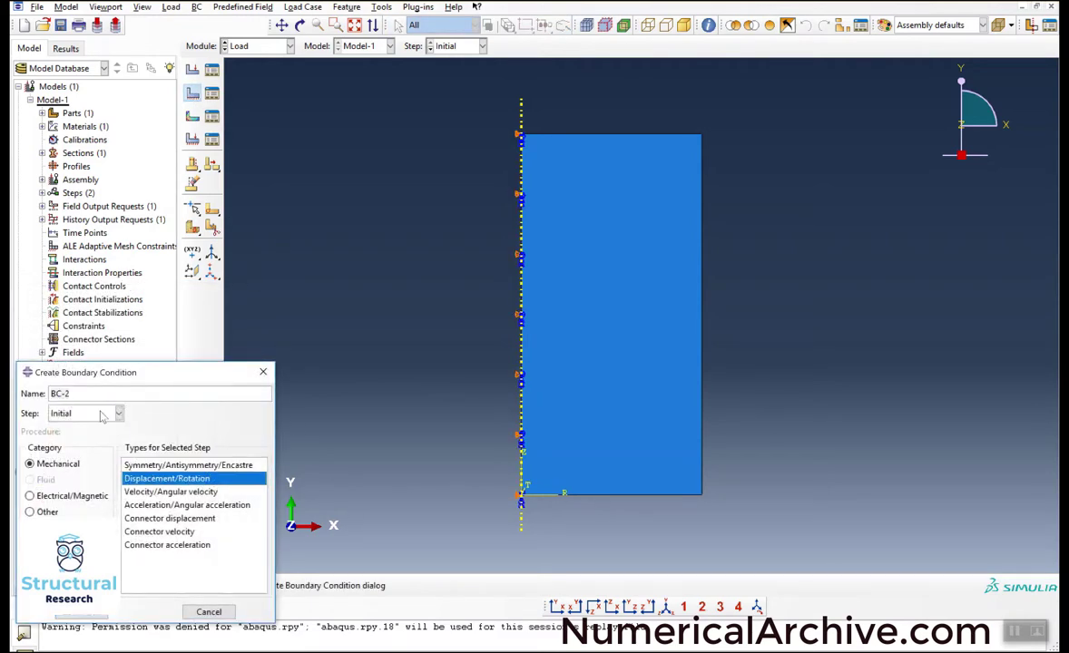
left_click(81, 611)
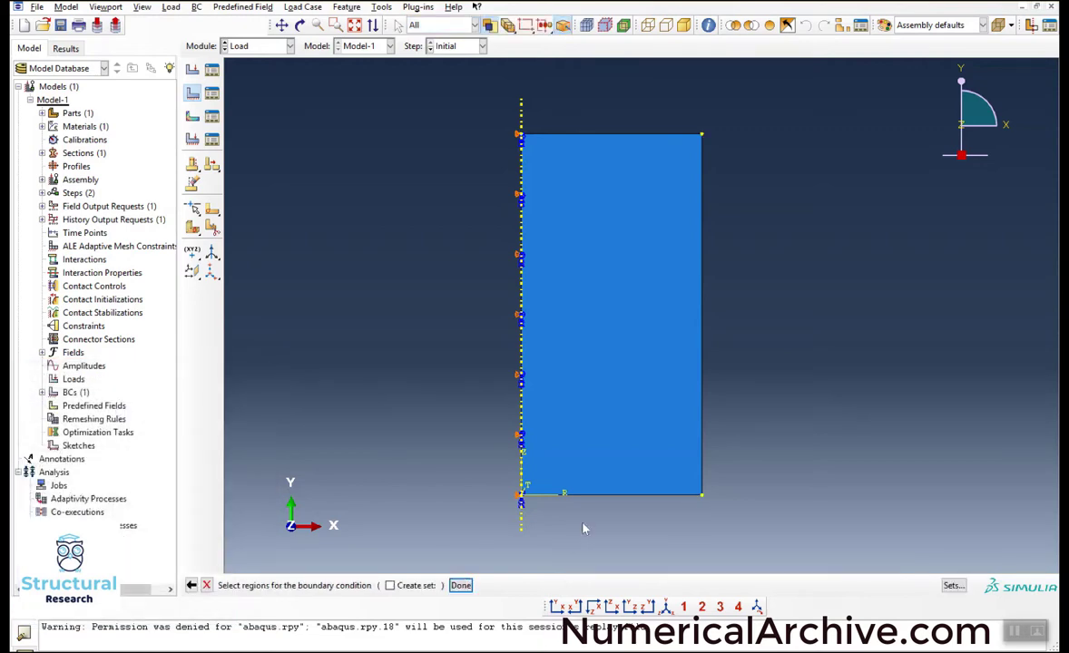
left_click(600, 496)
left_click(460, 585)
left_click(26, 333)
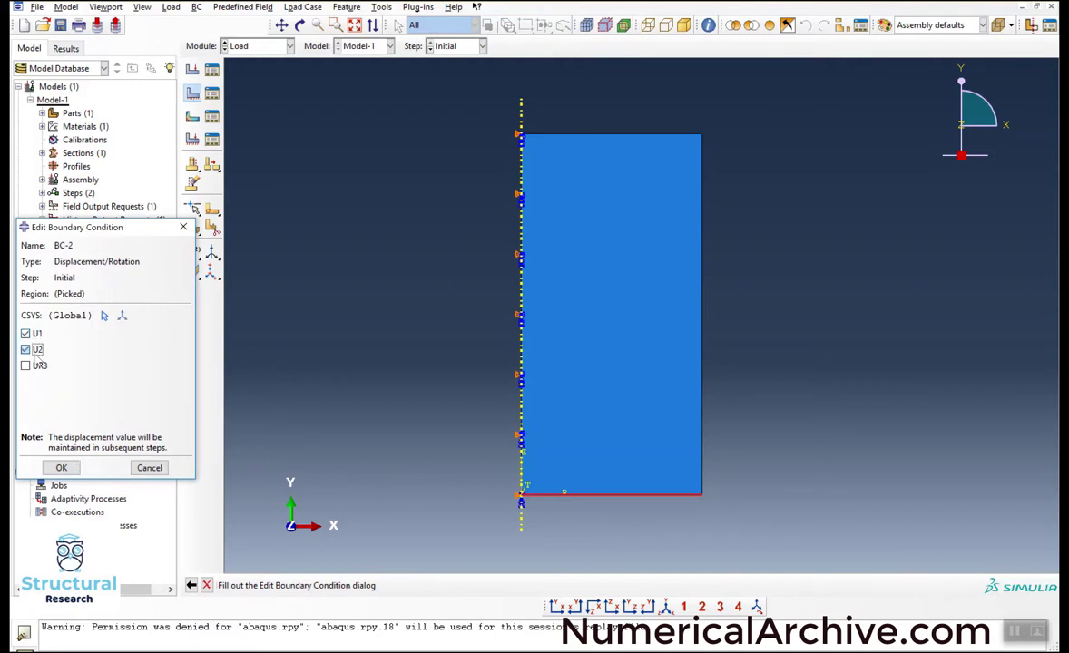
left_click(61, 467)
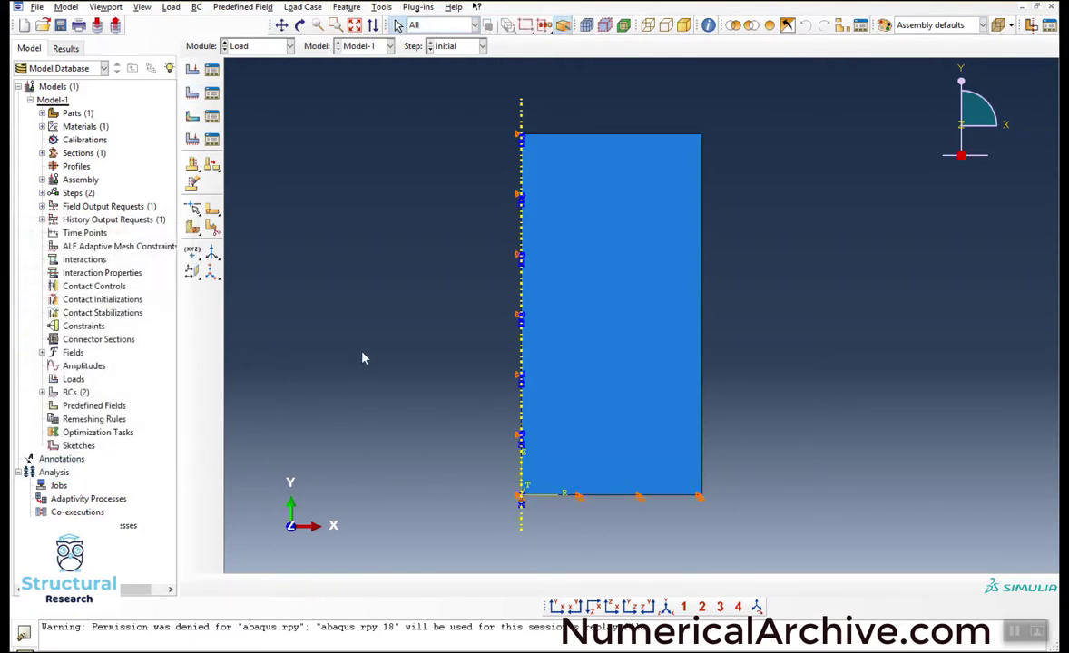
Step: Create a Displacement/Rotation boundary condition in the Initial step that fixes only U1 on the soil's outer vertical edge
left_click(192, 93)
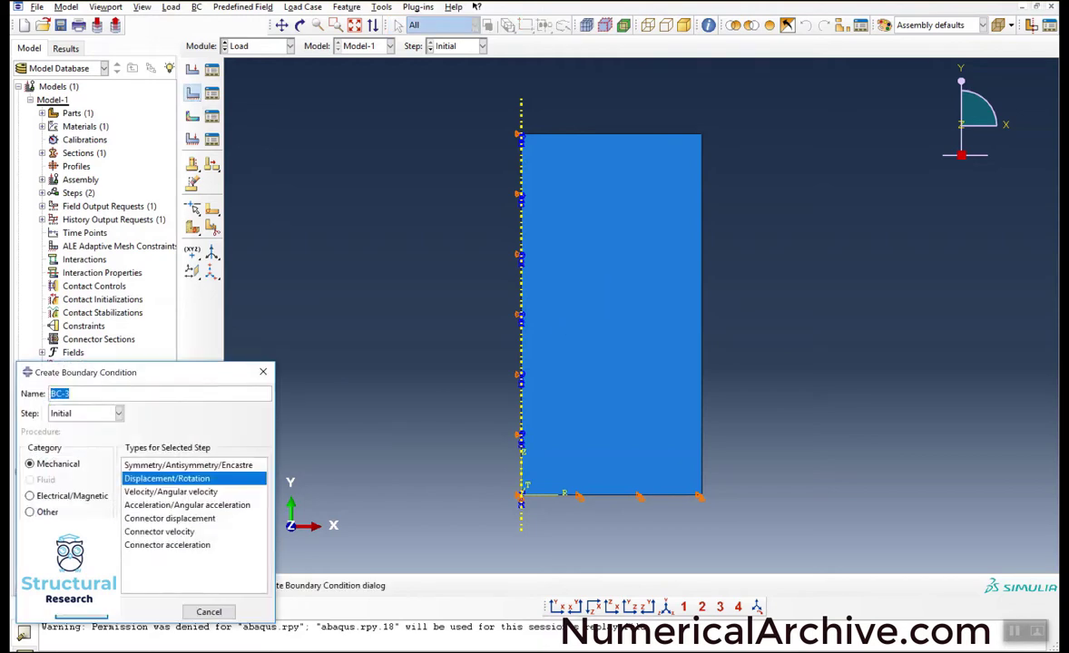
left_click(90, 612)
left_click(702, 369)
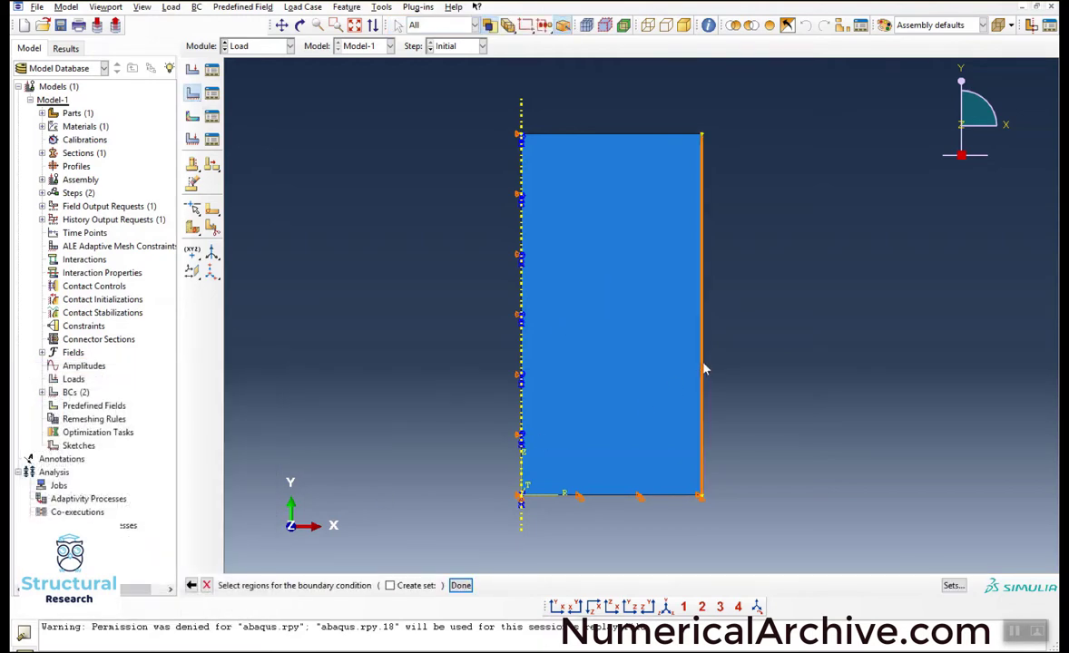
middle_click(368, 474)
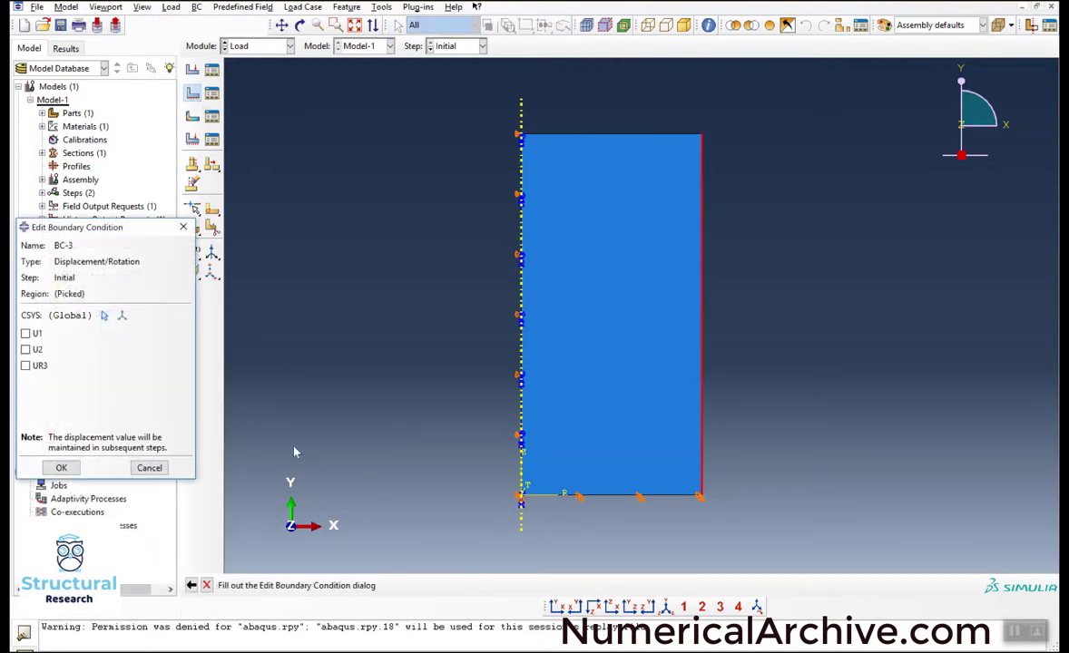
left_click(25, 333)
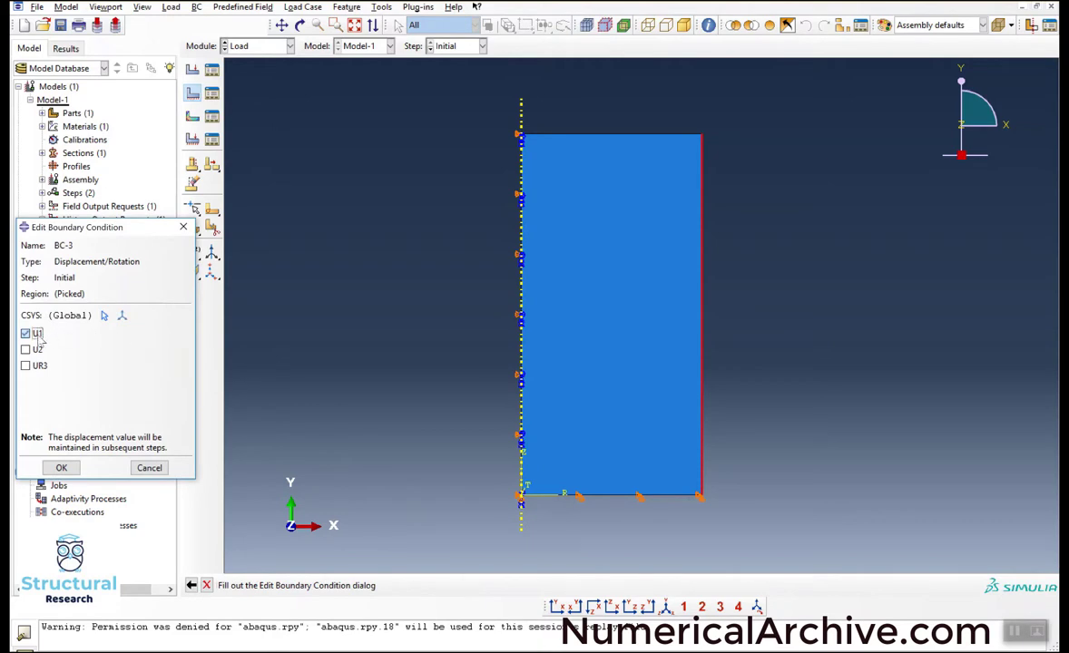
left_click(61, 468)
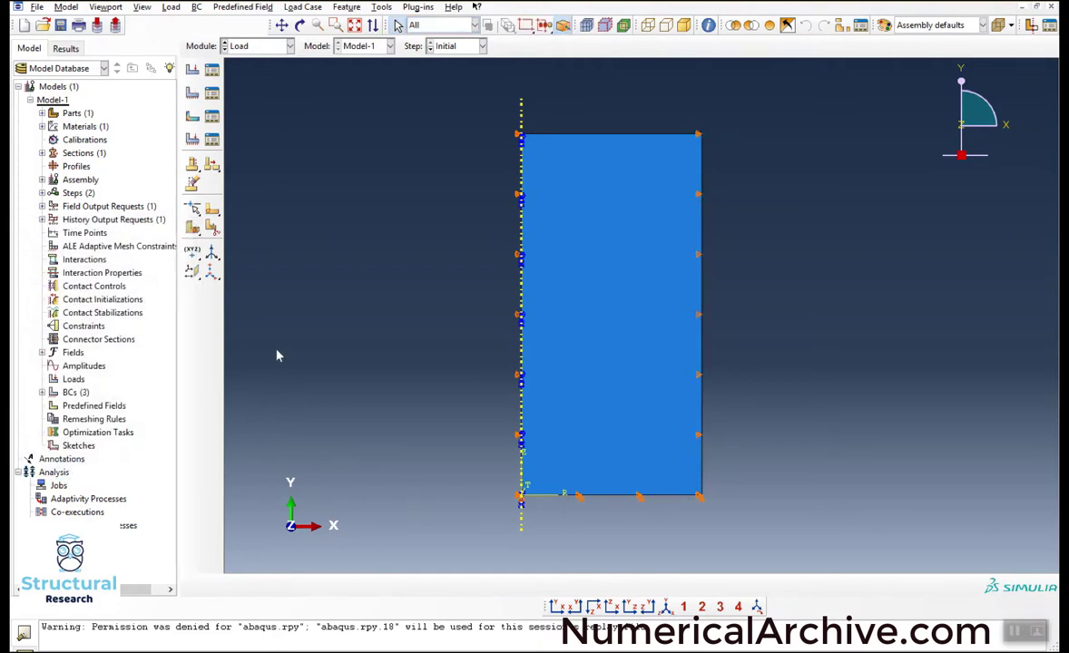
Step: Create a concentrated force in Step-1 at the soil's top corner on the axis, with CF2 set to -10000
left_click(193, 70)
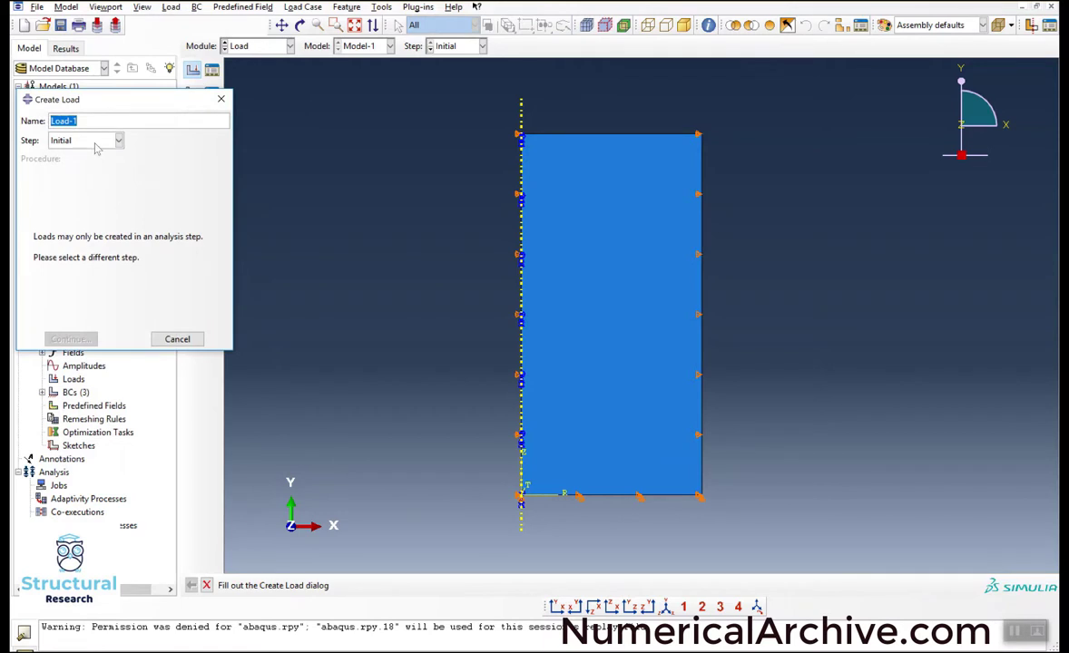
left_click(97, 143)
left_click(81, 169)
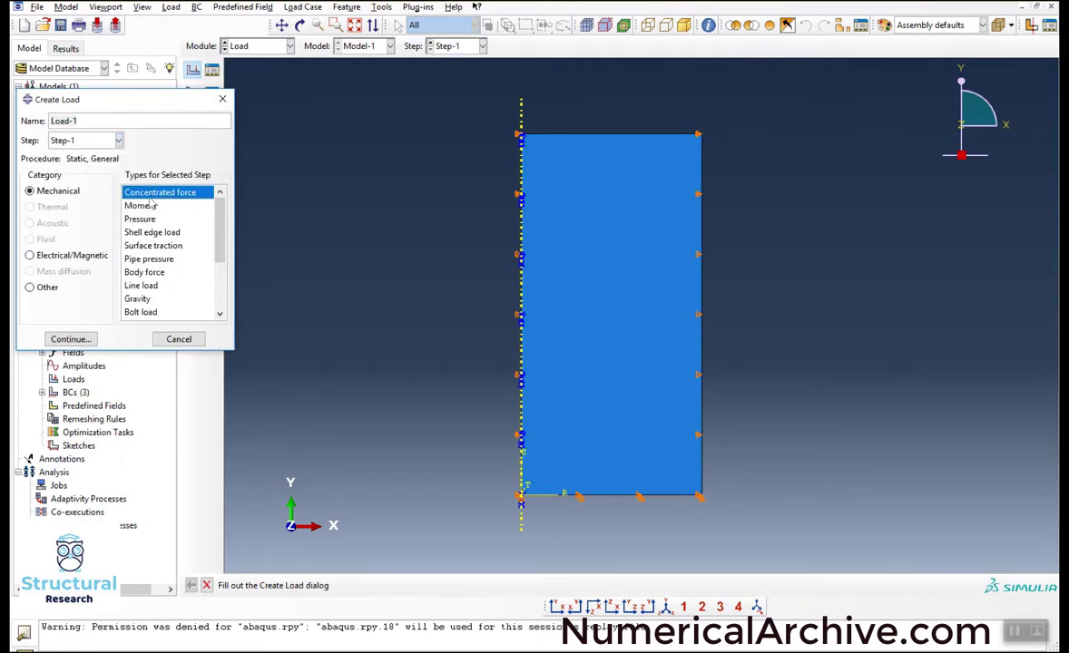
left_click(61, 339)
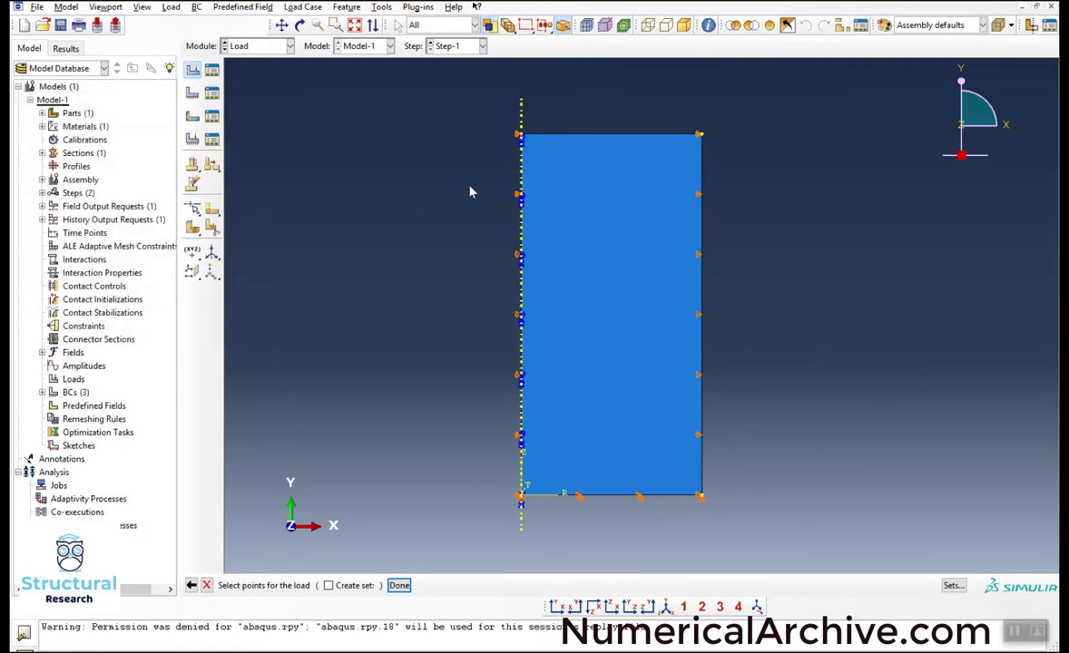
left_click(522, 136)
left_click(400, 585)
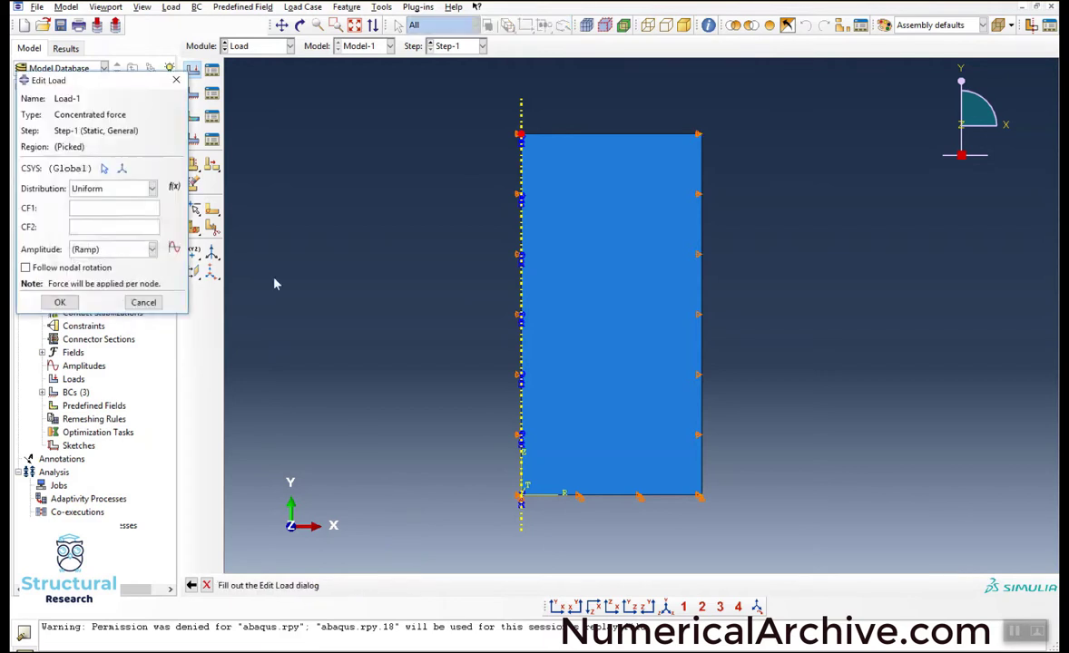
left_click(143, 226)
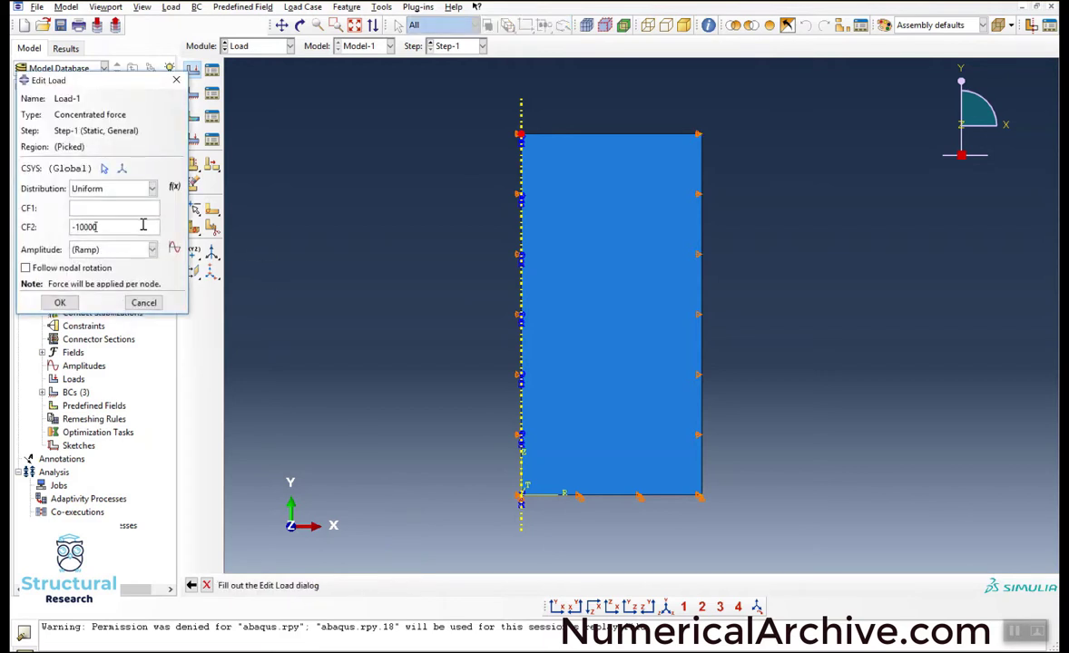
left_click(60, 302)
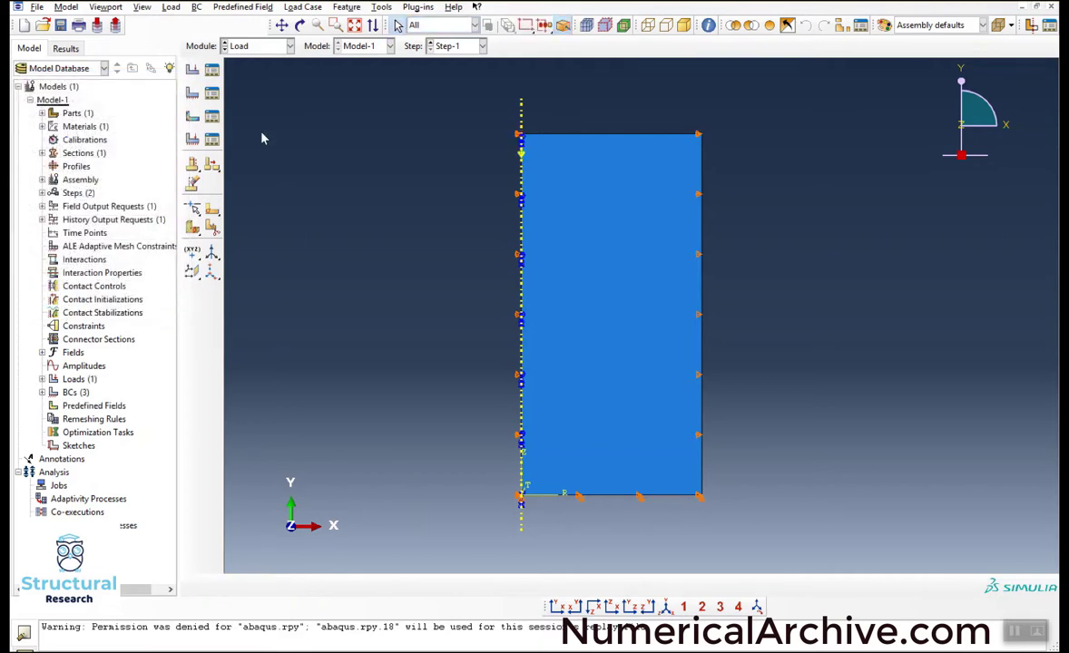
Step: Switch to the Mesh module and make the soil part the object to mesh instead of the assembly
left_click(257, 47)
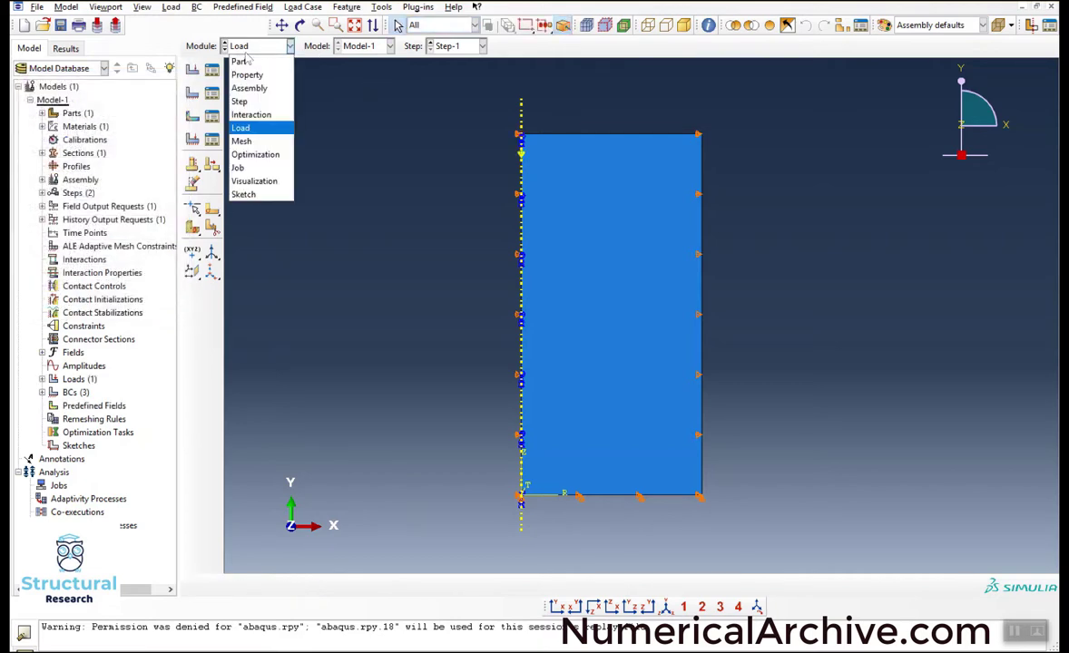
left_click(241, 137)
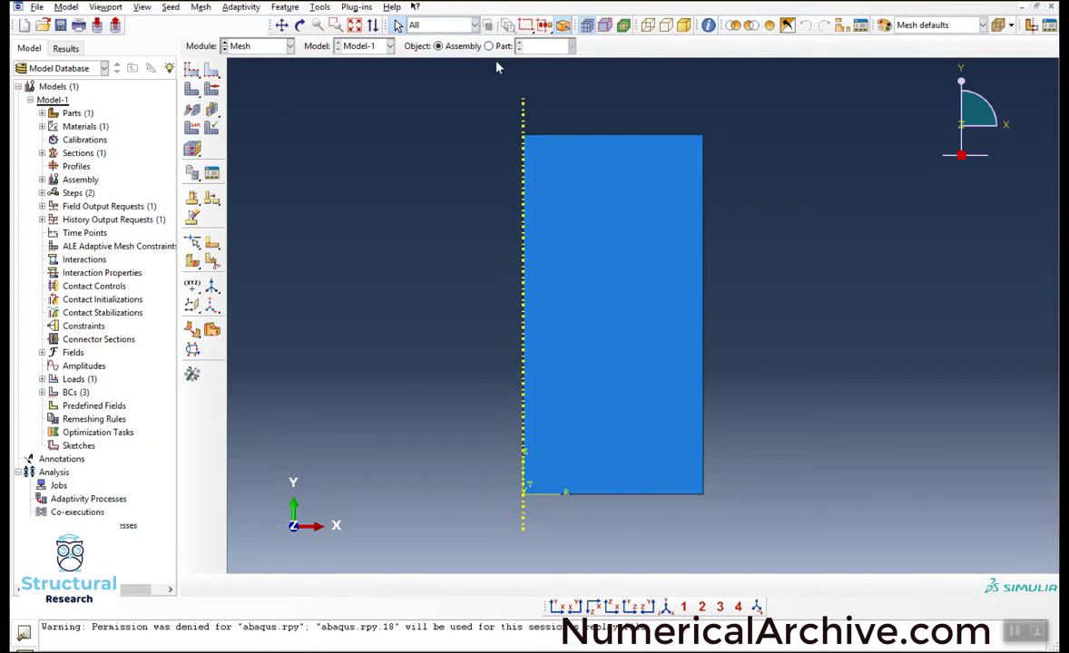
left_click(489, 46)
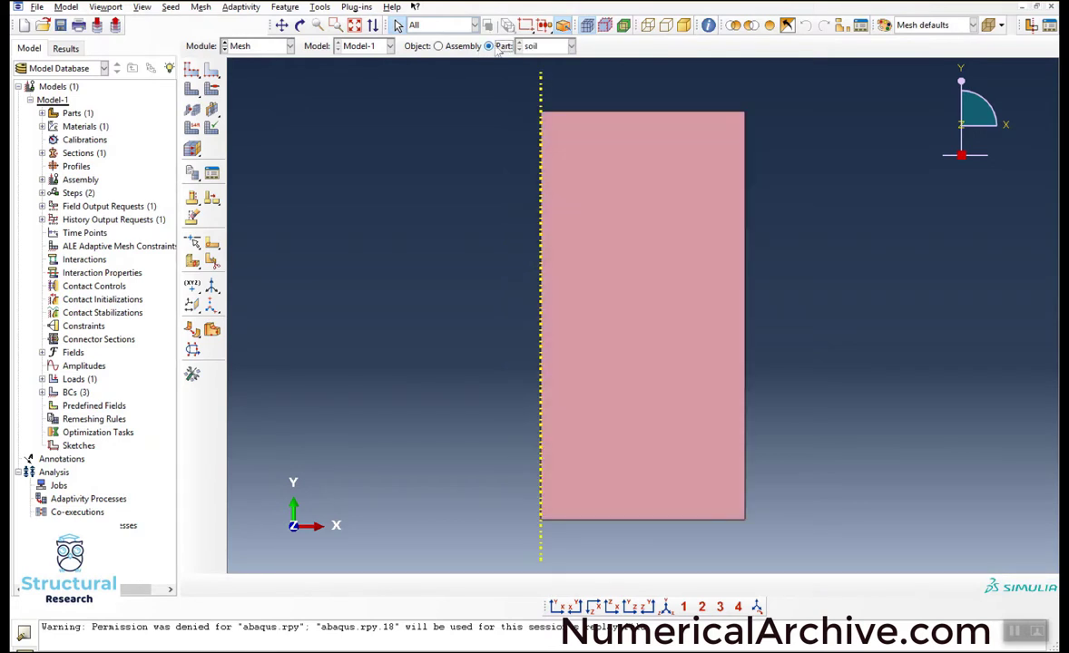
Step: Seed the soil's top and bottom edges by number with 20 elements and a single bias ratio of 10, finer toward the axis
left_click(213, 72)
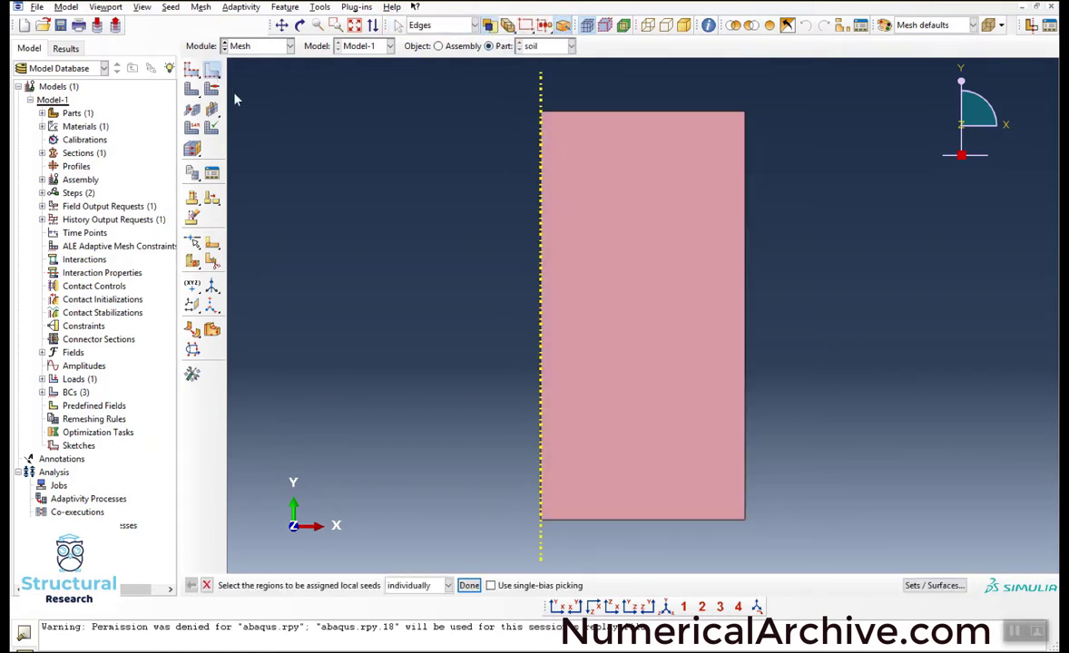
left_click(575, 113)
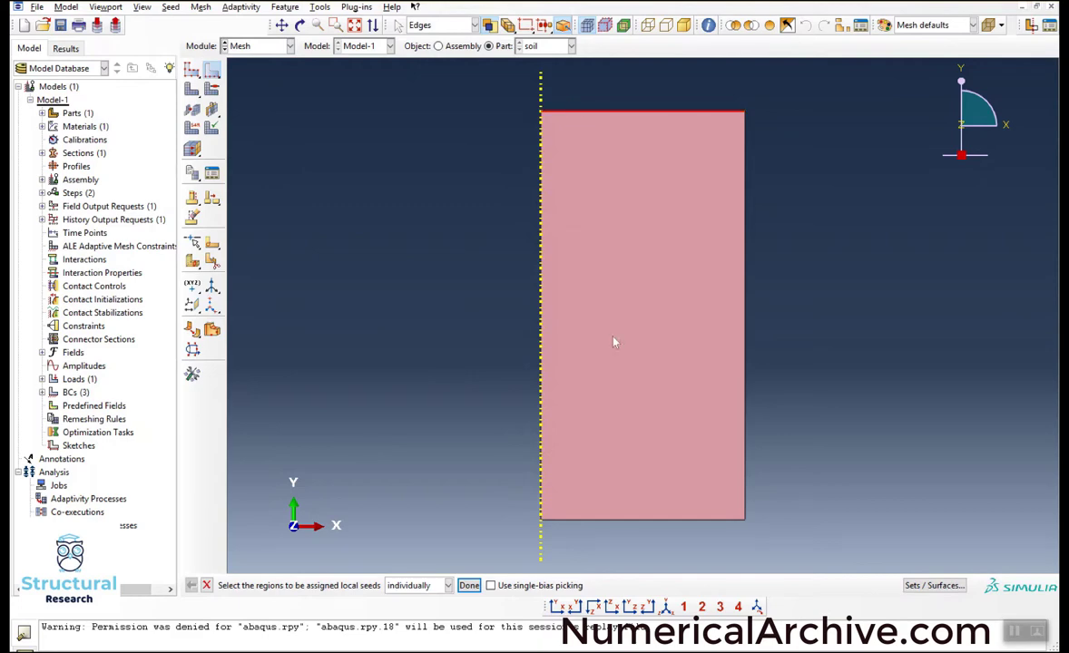
left_click(629, 521, "shift")
left_click(468, 585)
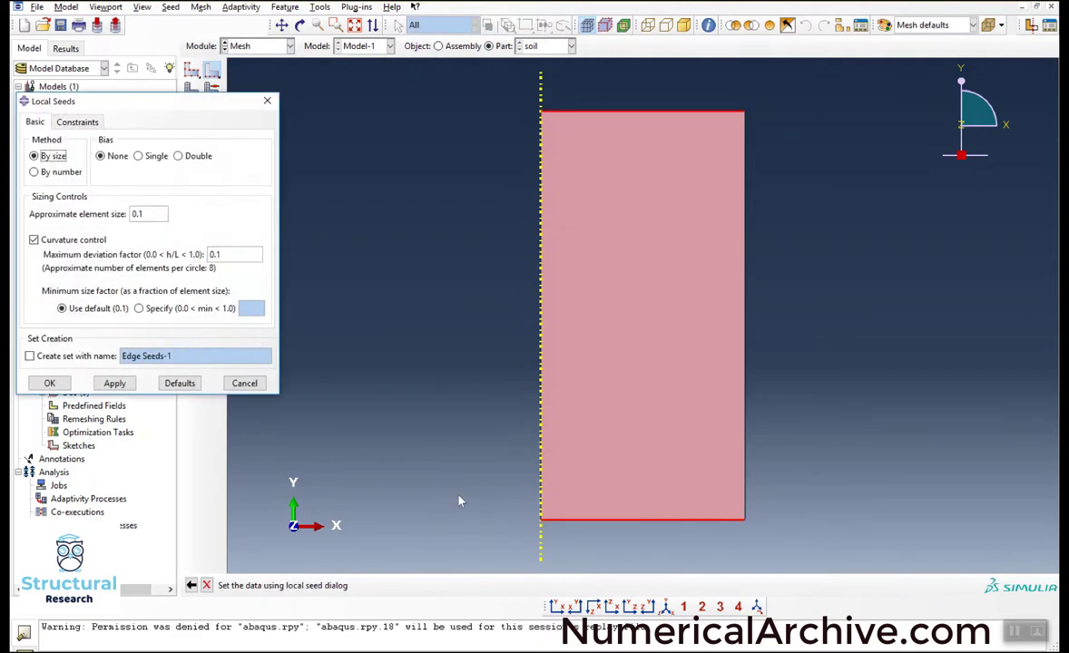
left_click(139, 156)
left_click(63, 172)
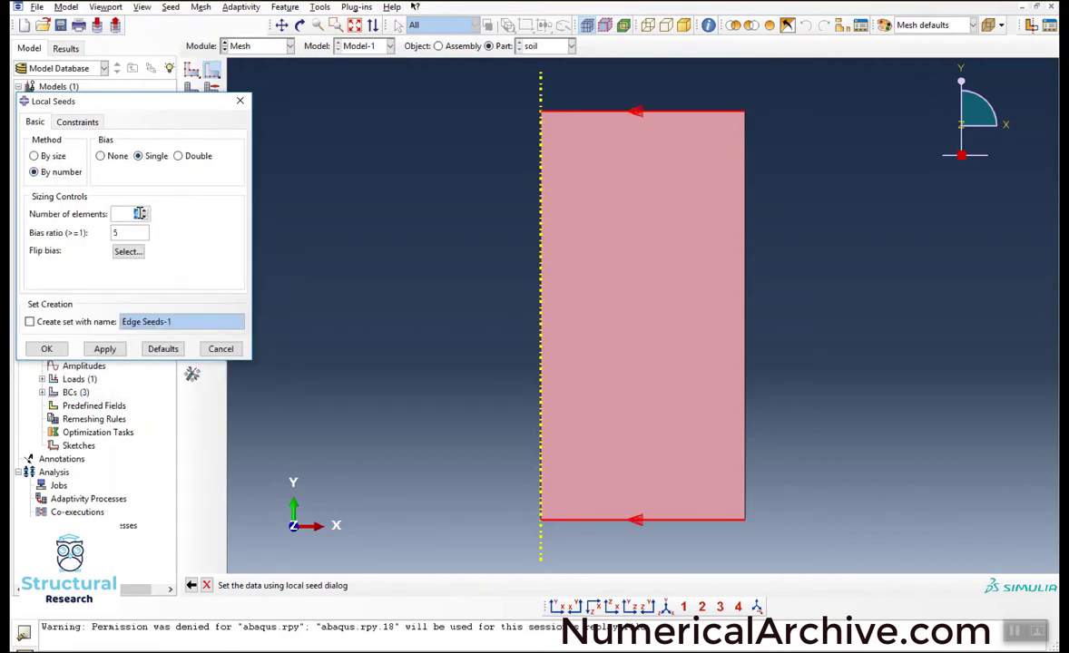
double_click(137, 213)
left_click(142, 233)
type("10")
left_click(105, 348)
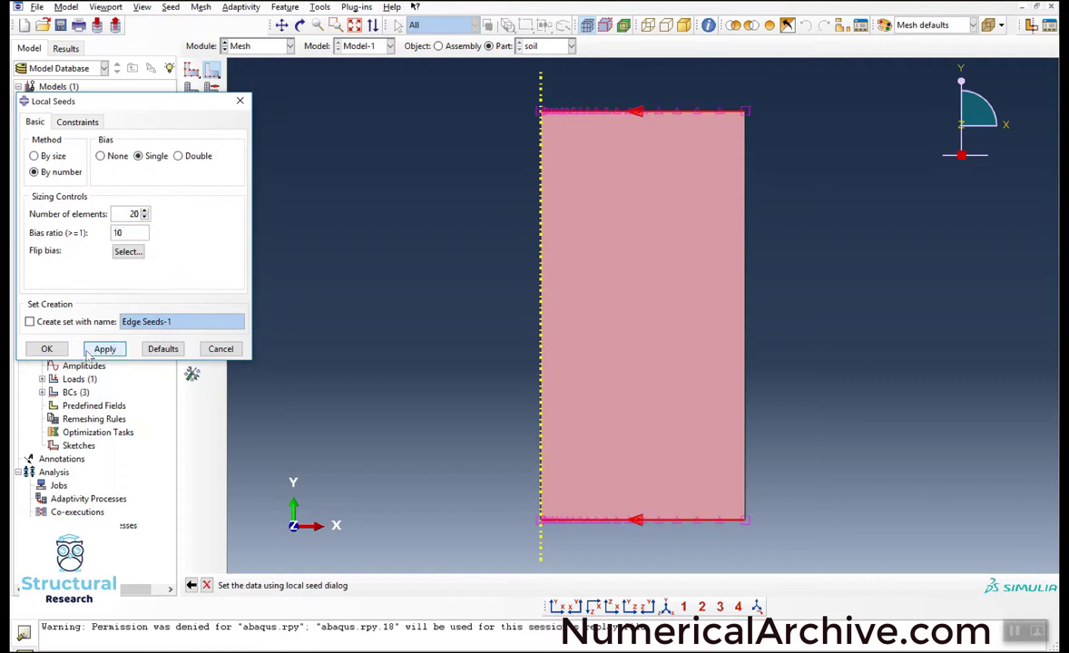
left_click(46, 348)
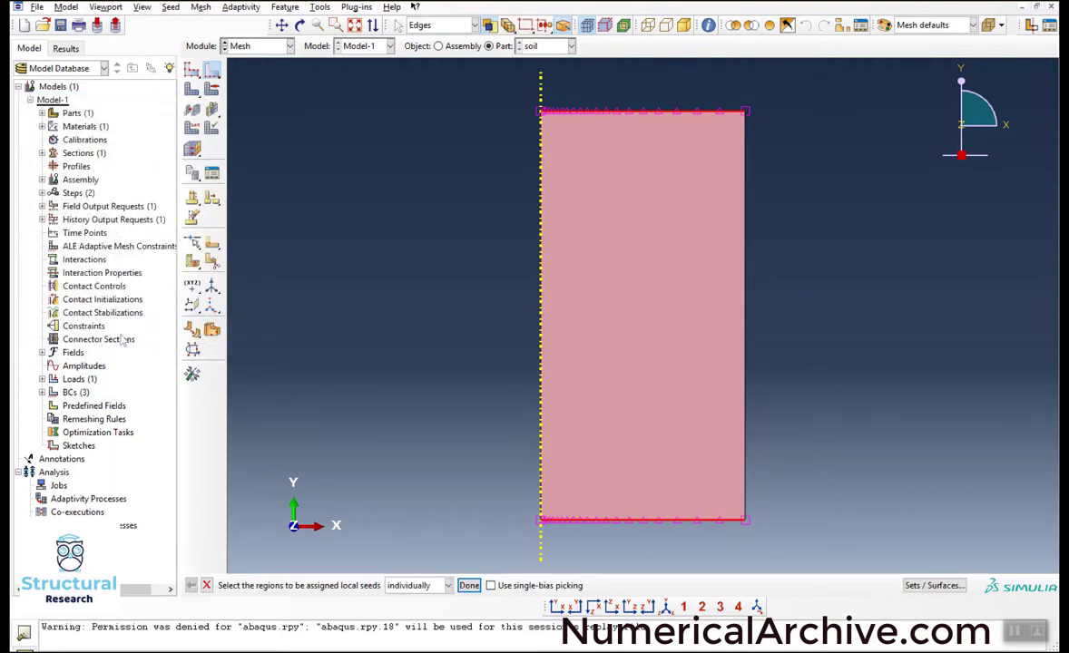
Step: Seed both vertical soil edges by number with 40 elements and single bias ratio 10, flipping the bias so seeds are finer toward the top
left_click(542, 280)
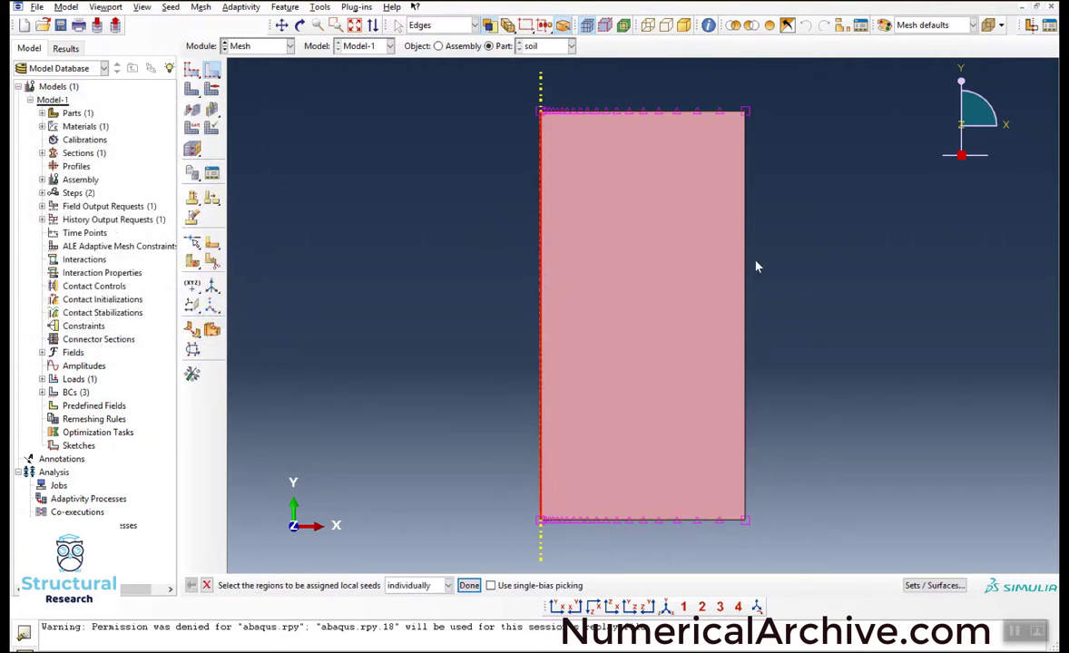
left_click(747, 272, "shift")
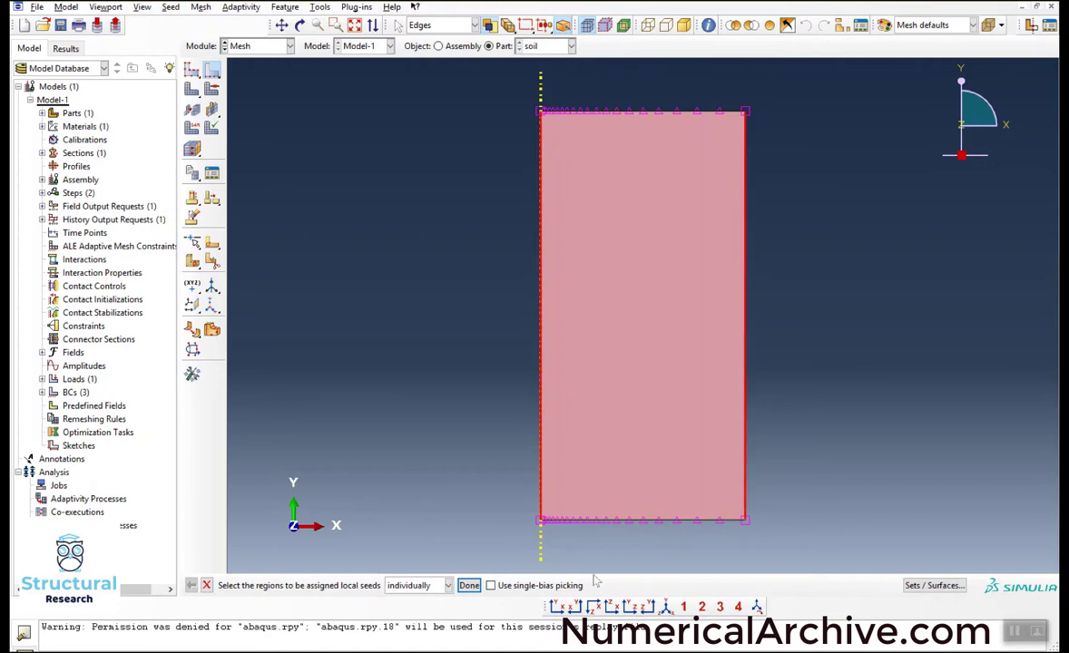
middle_click(444, 548)
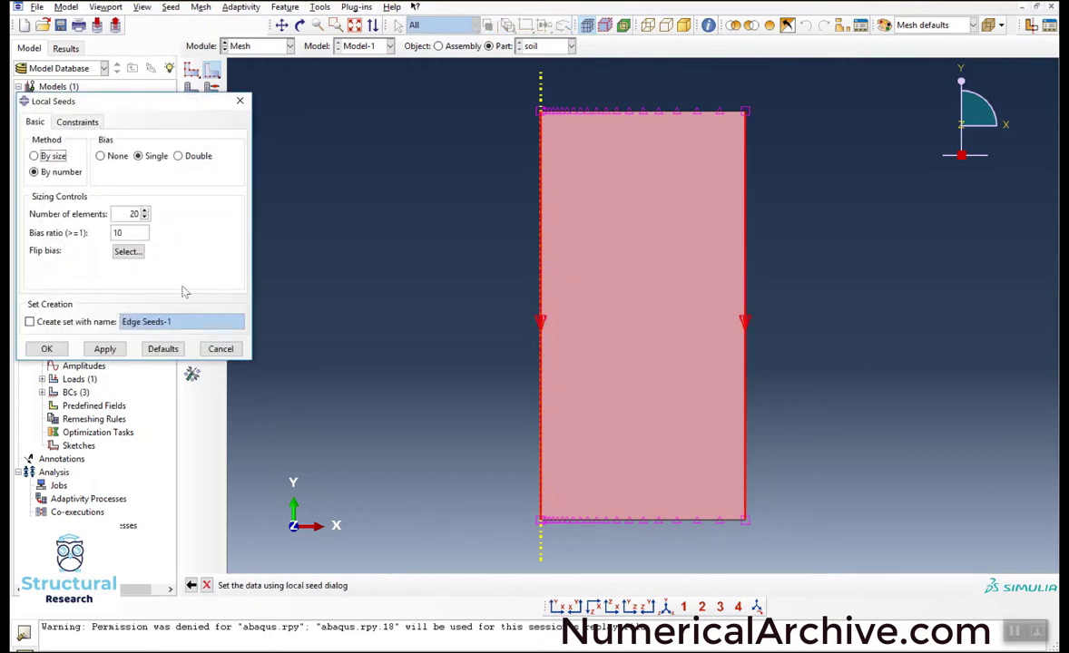
left_click(127, 252)
left_click(539, 322)
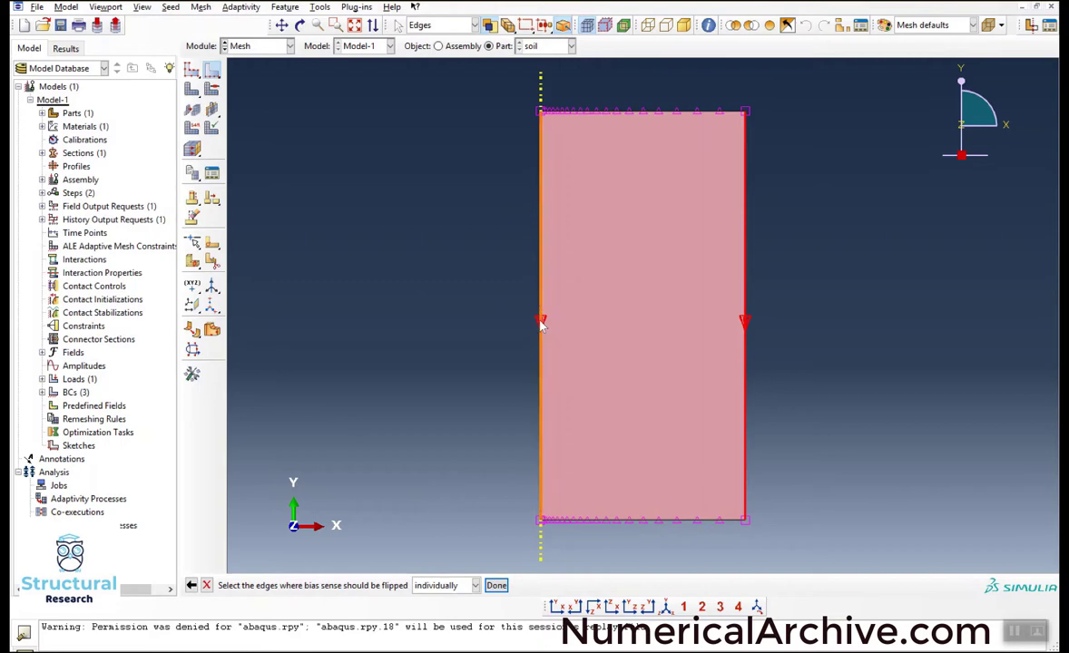
left_click(496, 585)
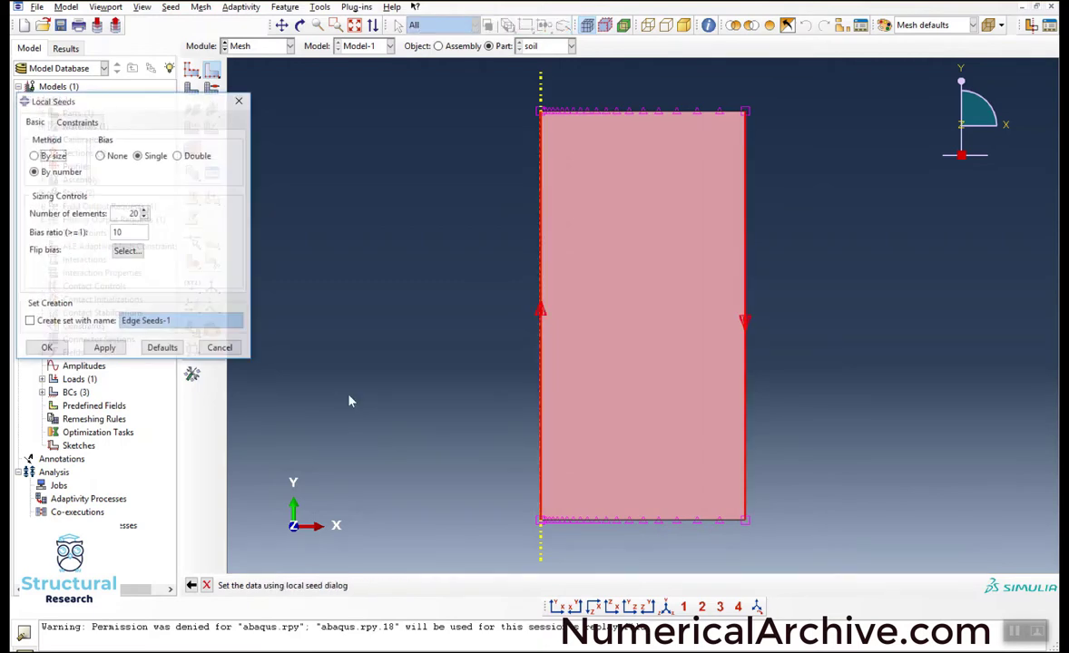
left_click(140, 260)
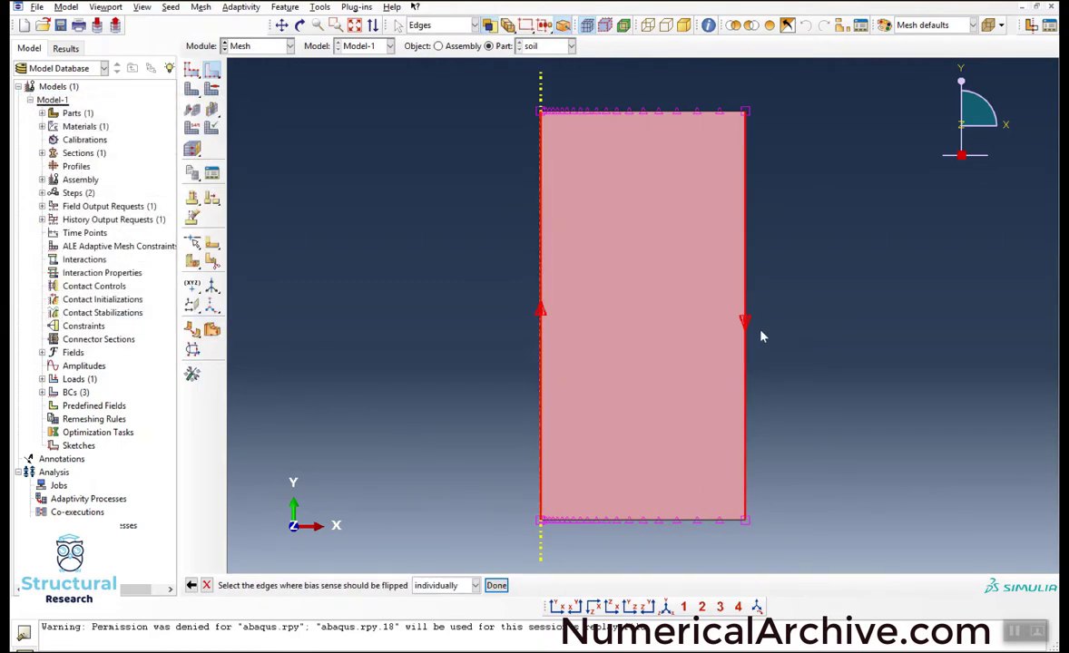
left_click(497, 585)
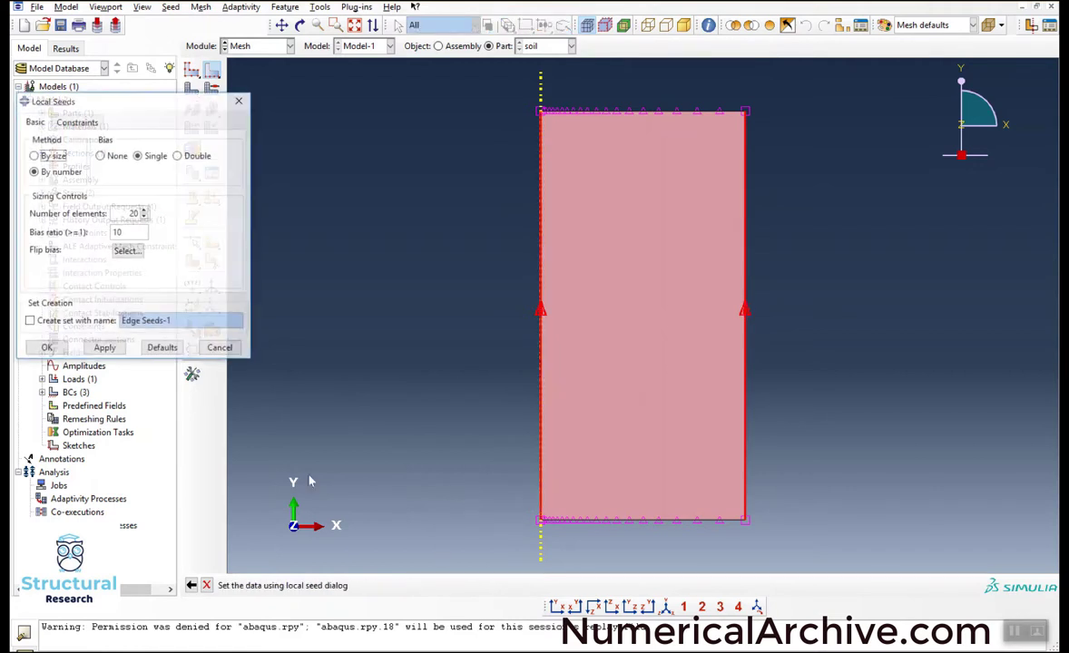
left_click(127, 215)
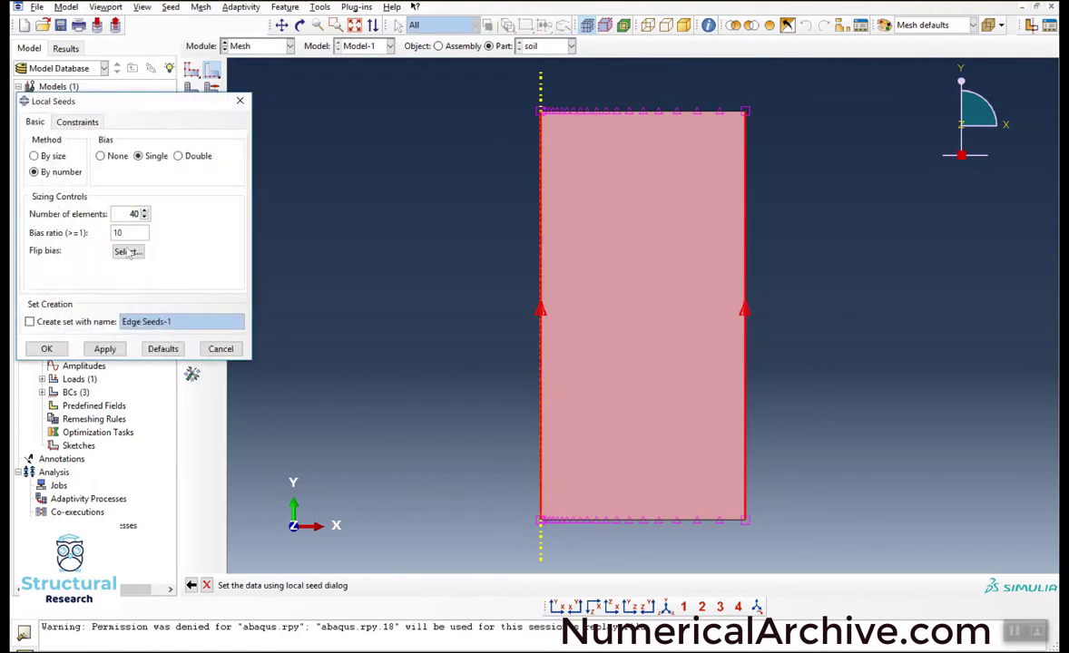
left_click(46, 349)
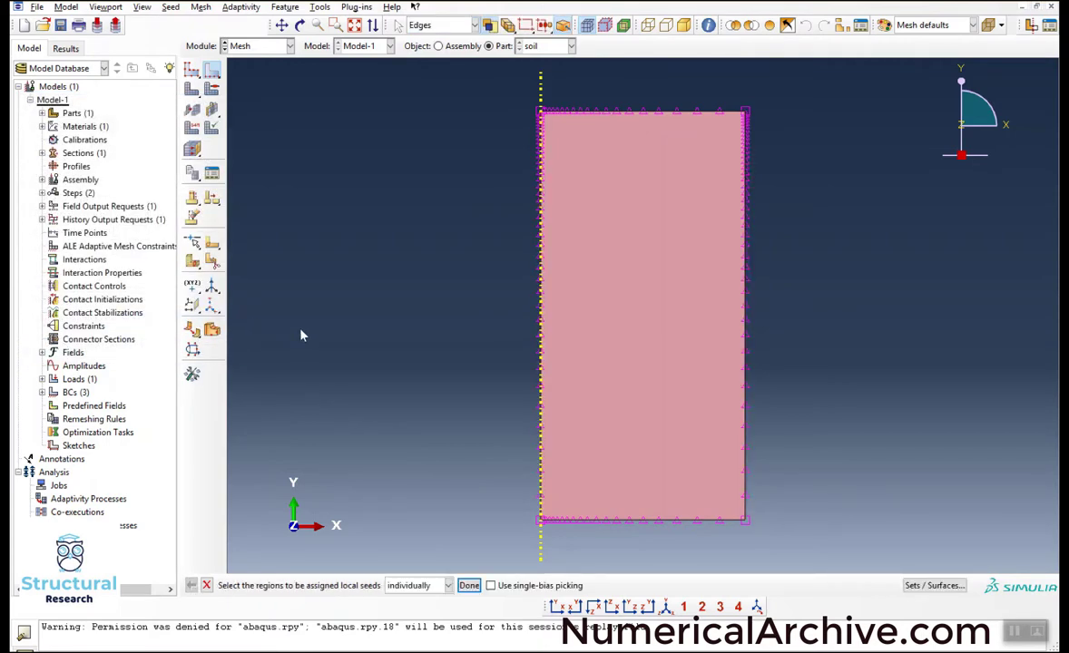
middle_click(385, 445)
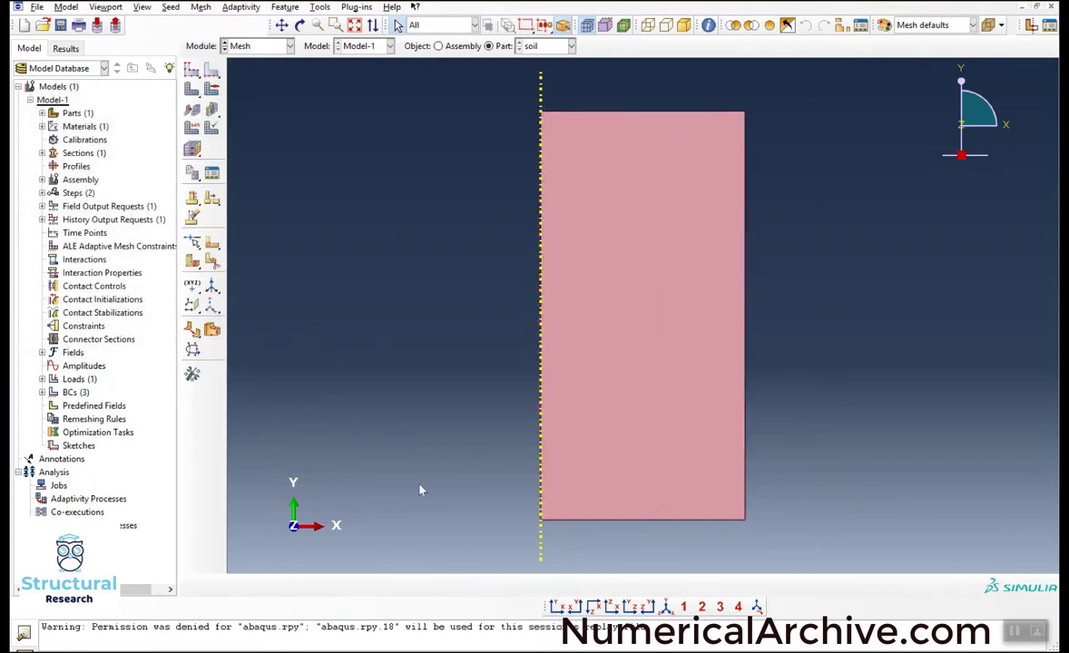
Step: Assign the soil the Standard linear Axisymmetric Stress element type CAX4R with reduced integration
left_click(212, 131)
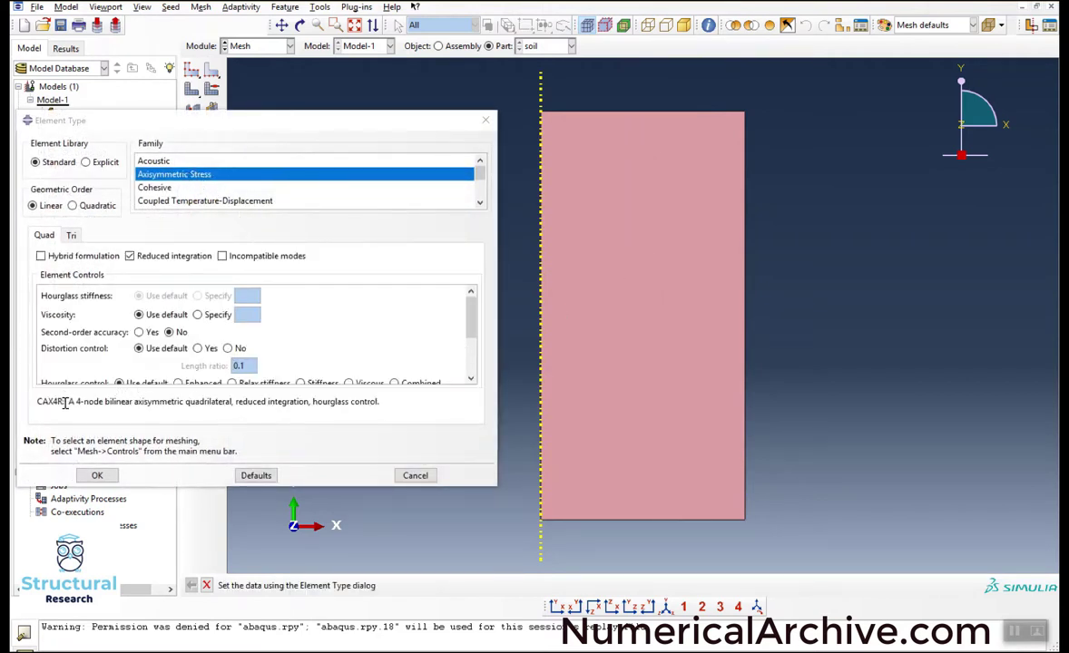
left_click_drag(66, 406, 36, 406)
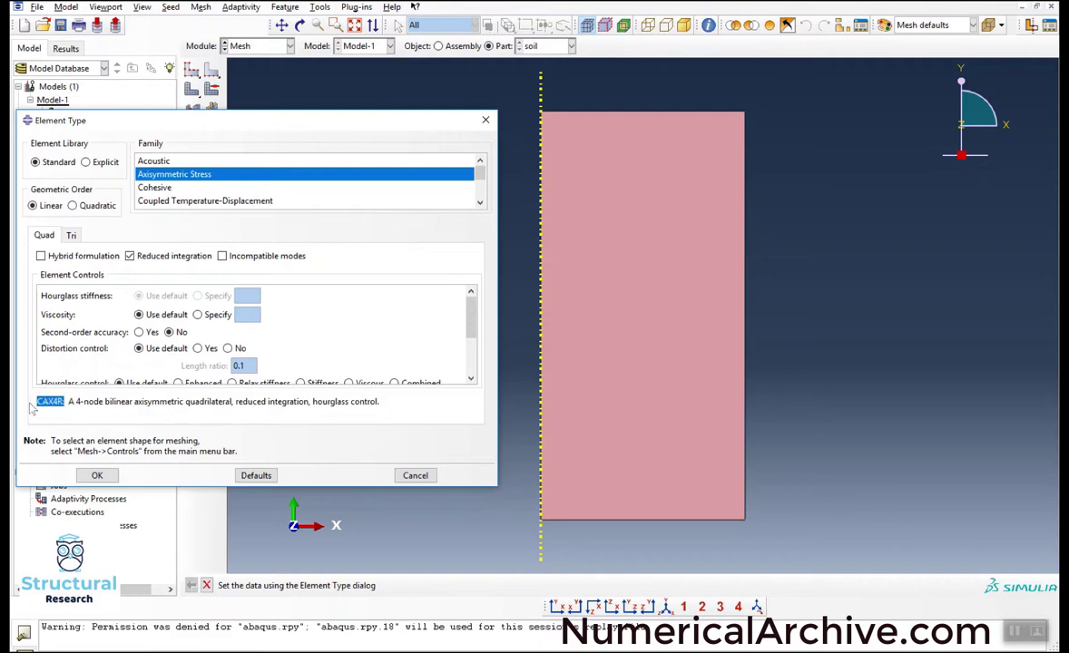
left_click(97, 476)
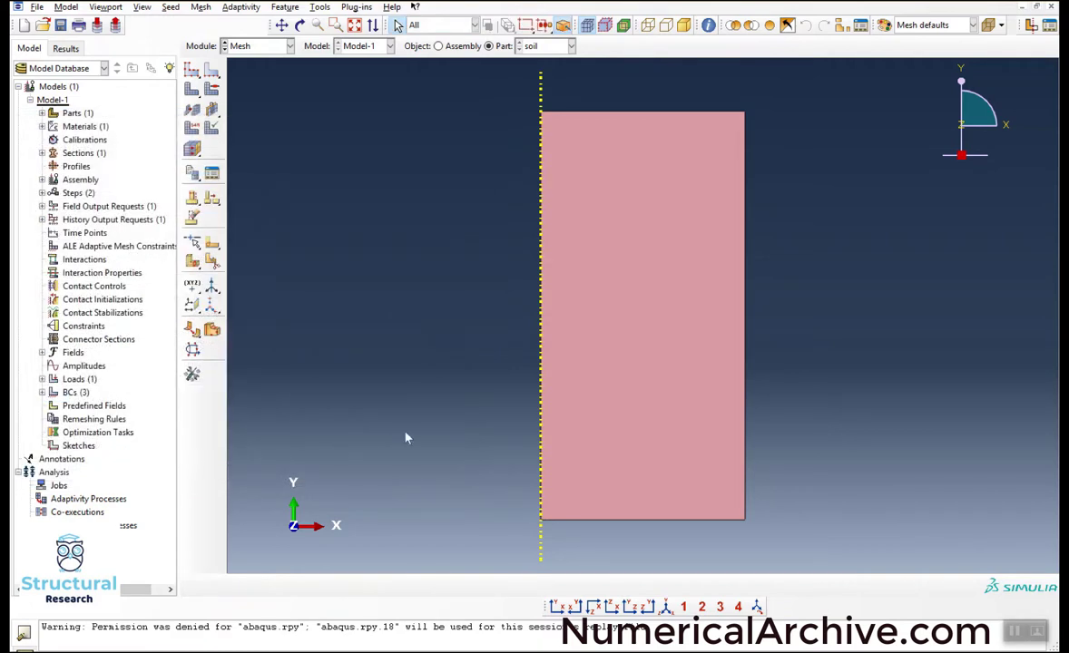
Step: Mesh the soil part and check the refinement near the top corner on the axis and the generated element count
left_click(191, 88)
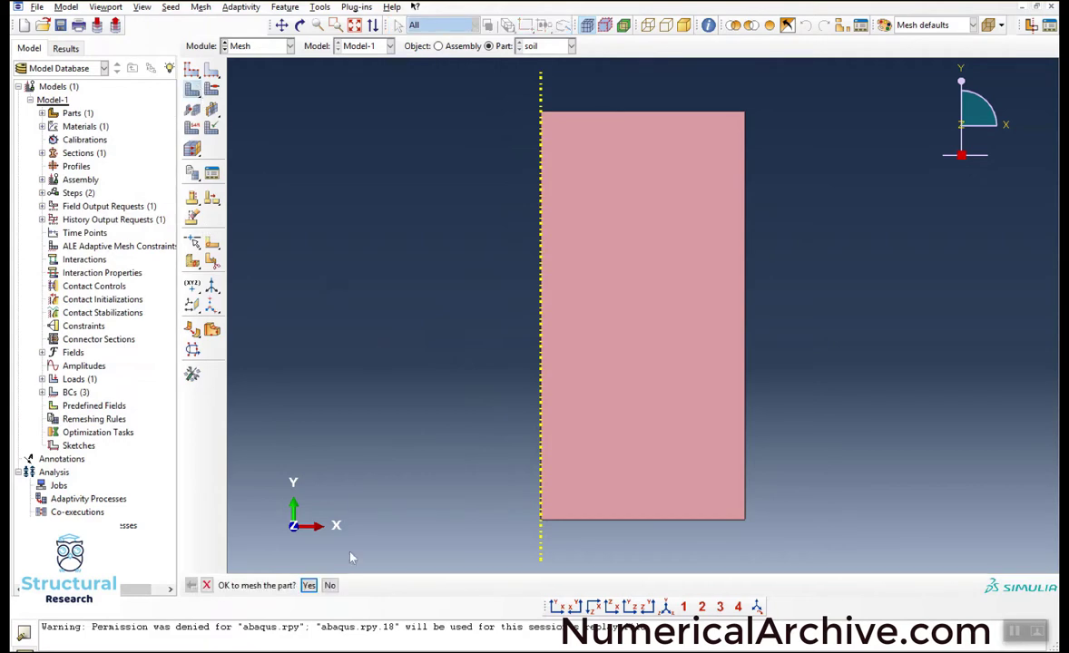
middle_click(429, 427)
scroll(442, 302, "down", 1)
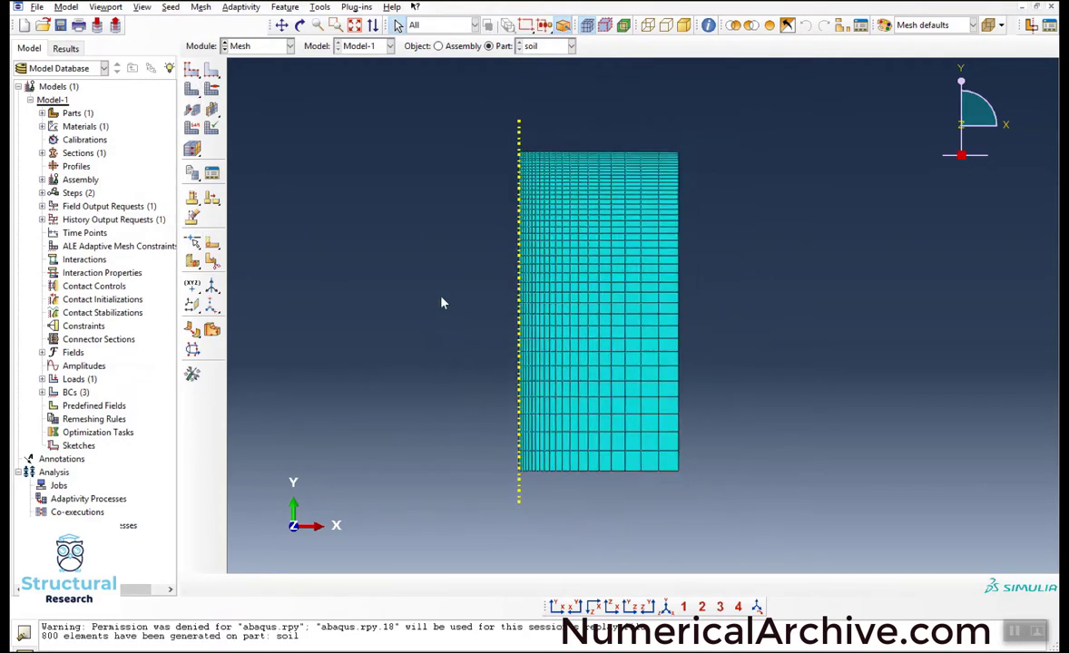
scroll(616, 179, "up", 3)
scroll(467, 155, "up", 1)
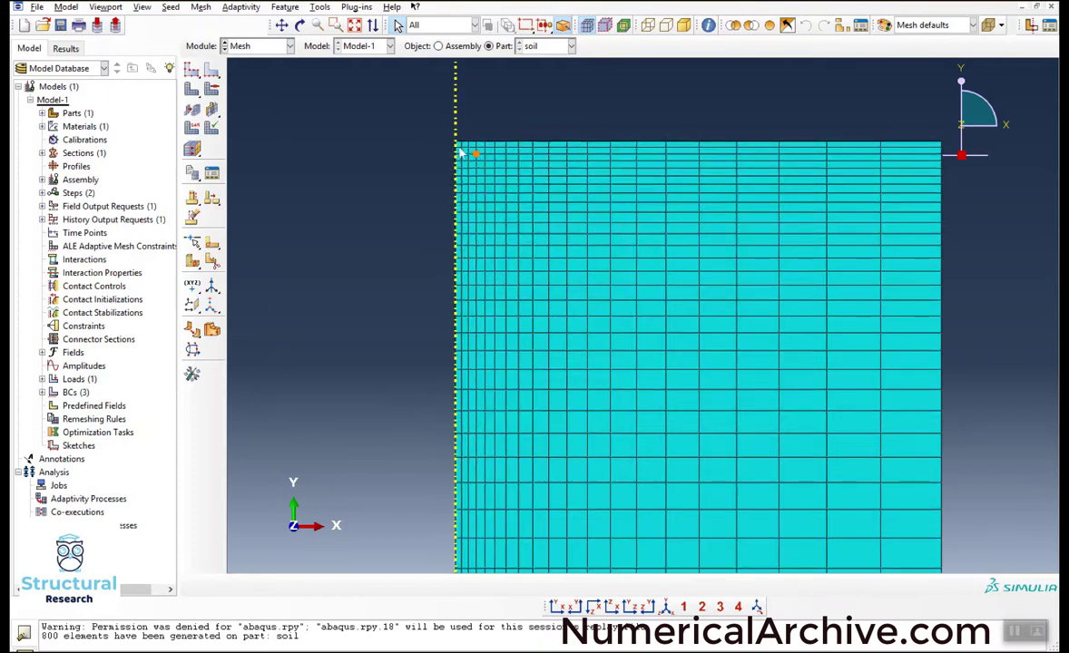
scroll(448, 138, "down", 4)
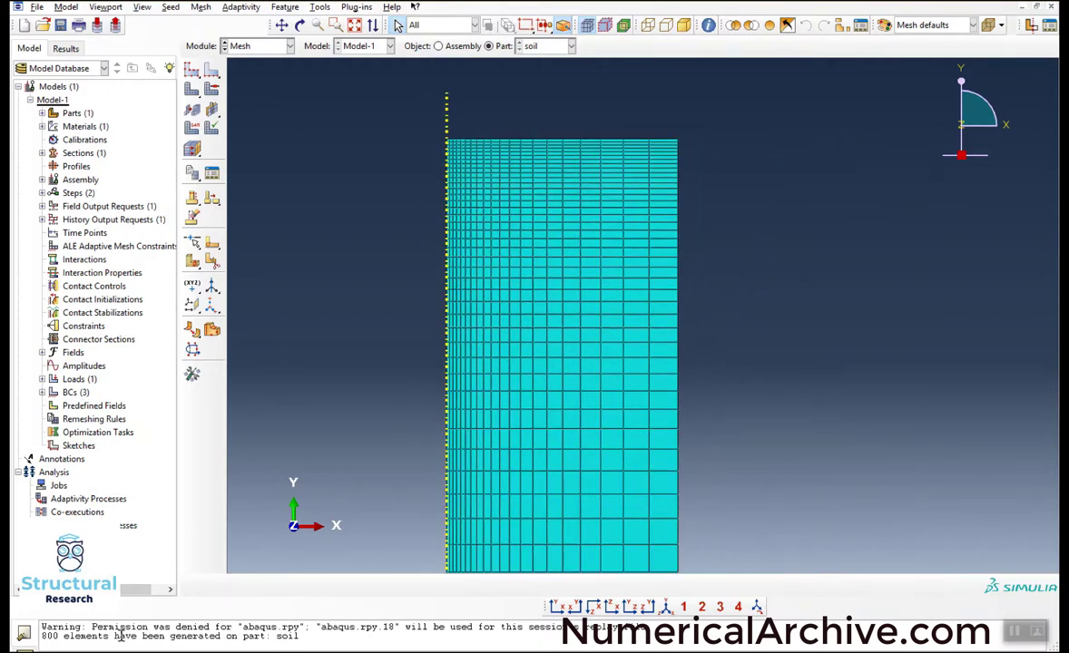
left_click_drag(110, 636, 42, 640)
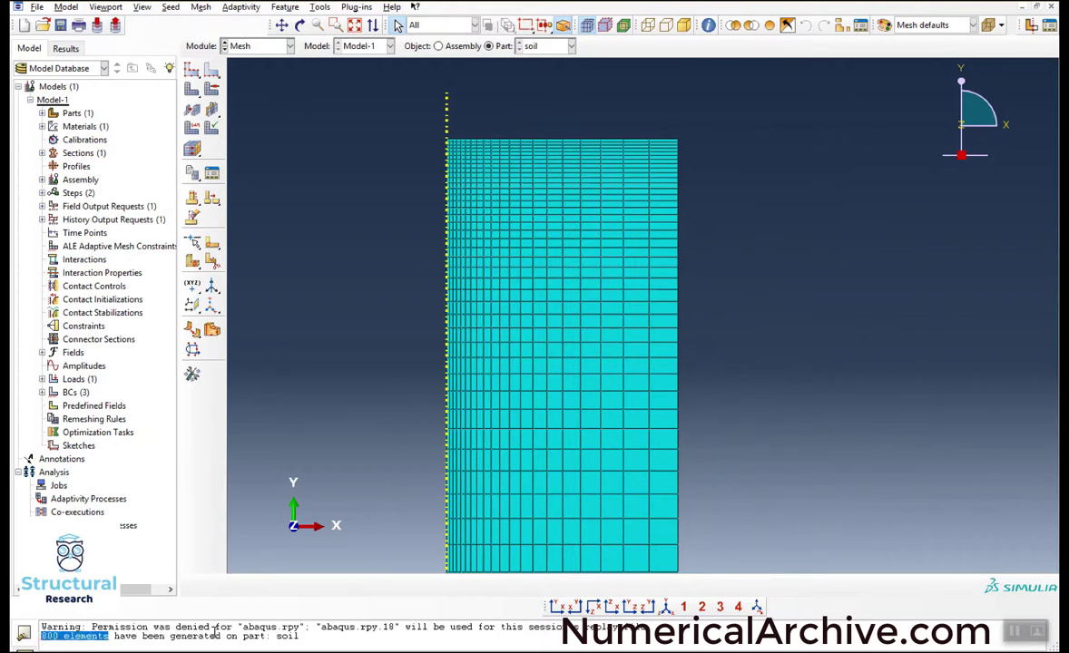
Step: Create a job named Problem-3-1 for Model-1 that uses multiple processors, with the number set to 2
left_click(257, 46)
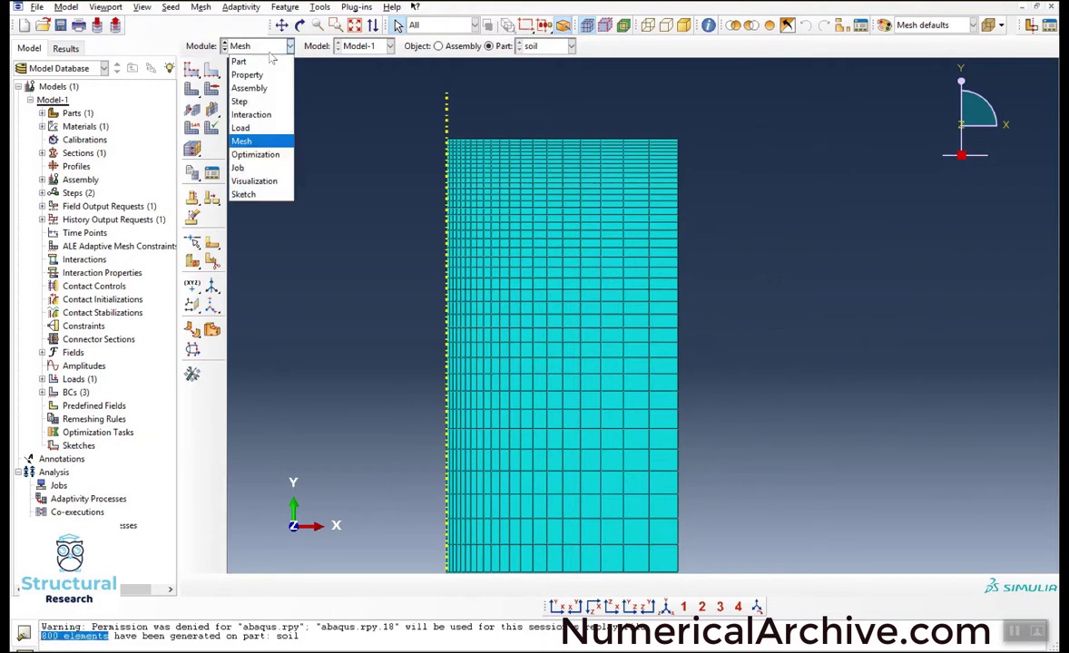
left_click(242, 164)
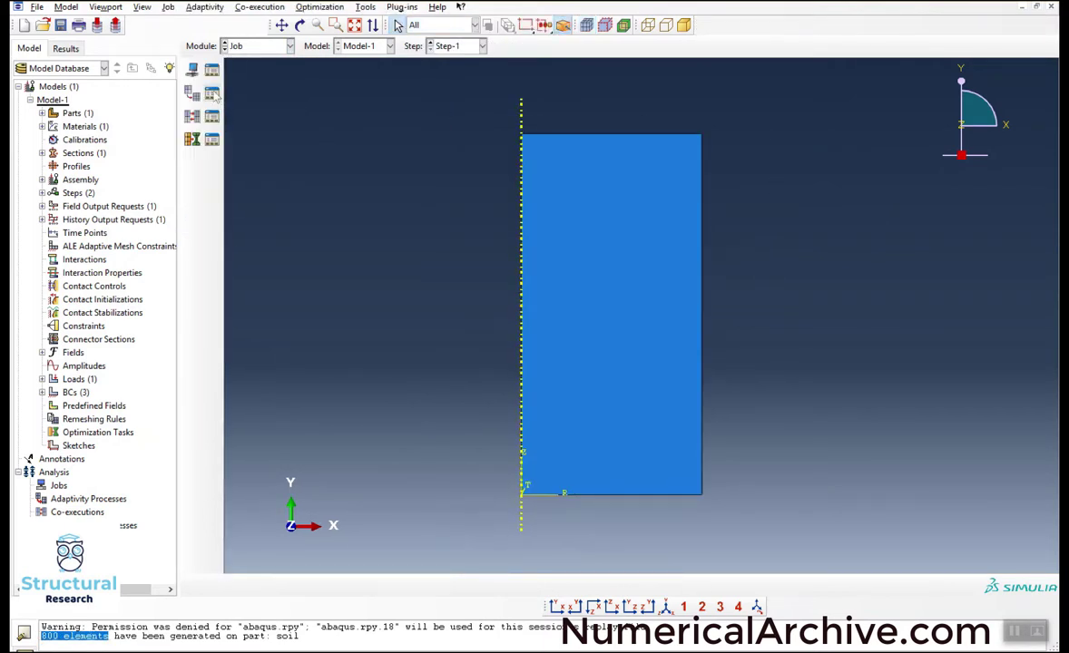
left_click(193, 71)
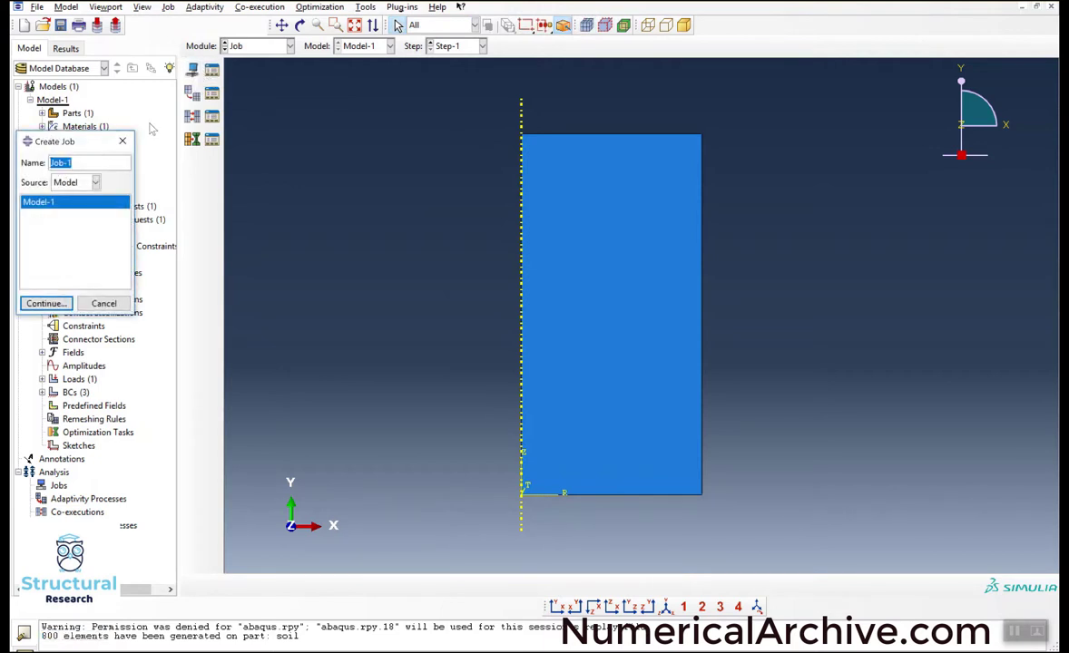
type("Problem")
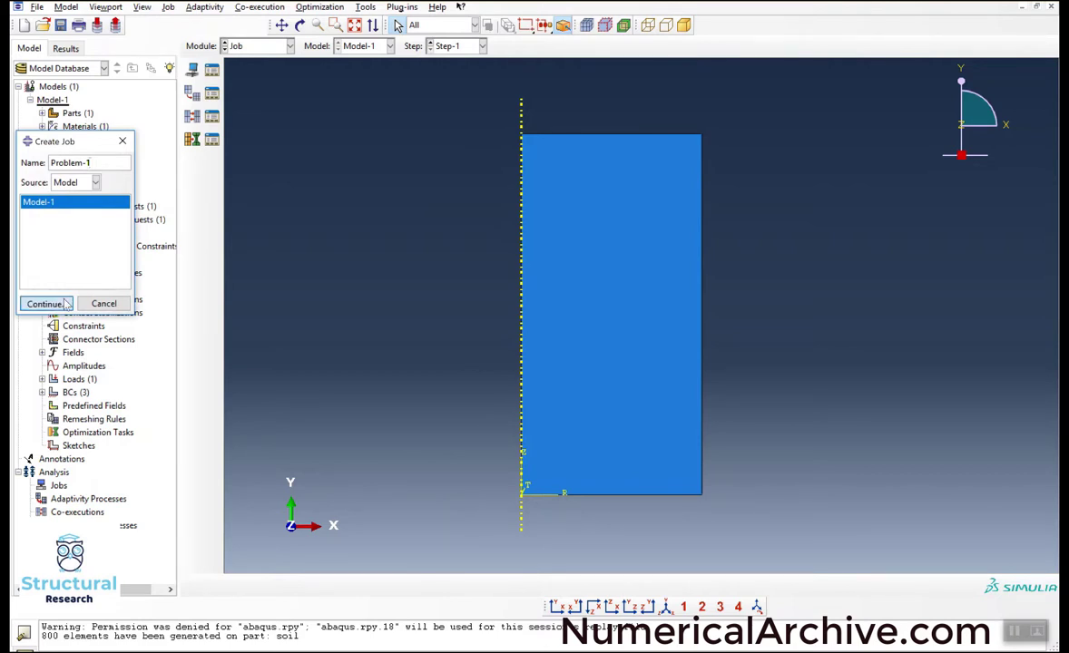
double_click(94, 164)
type("3-1")
left_click(45, 303)
left_click(186, 260)
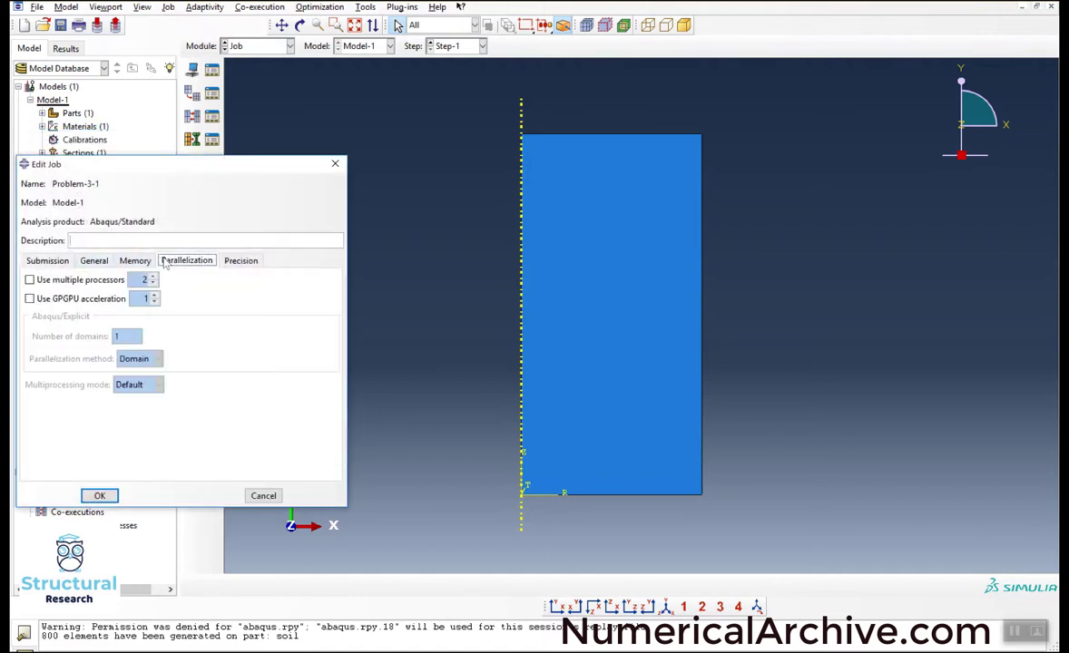
left_click(30, 279)
left_click(100, 496)
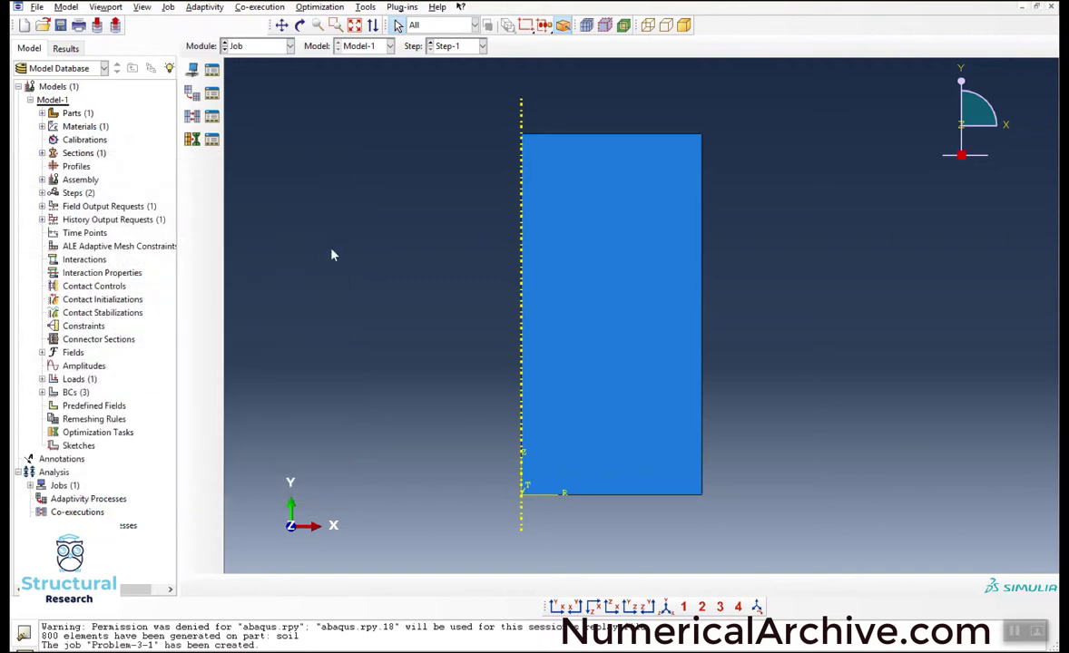
Step: Submit the job Problem-3-1 for full analysis and open its results in the Visualization module
left_click(212, 70)
left_click(484, 148)
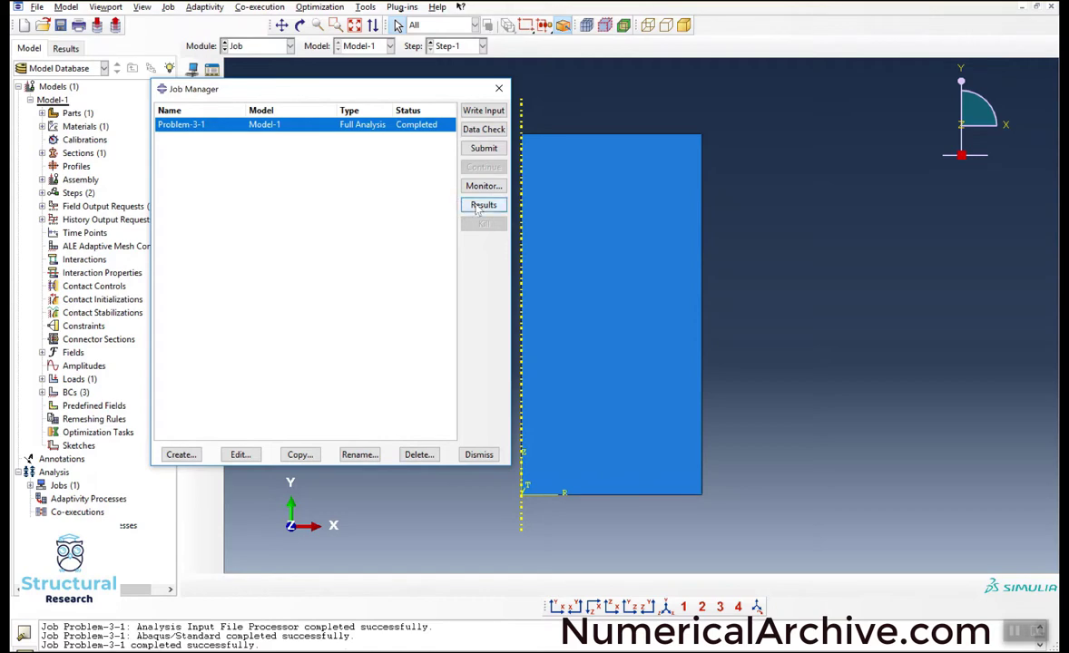
left_click(481, 205)
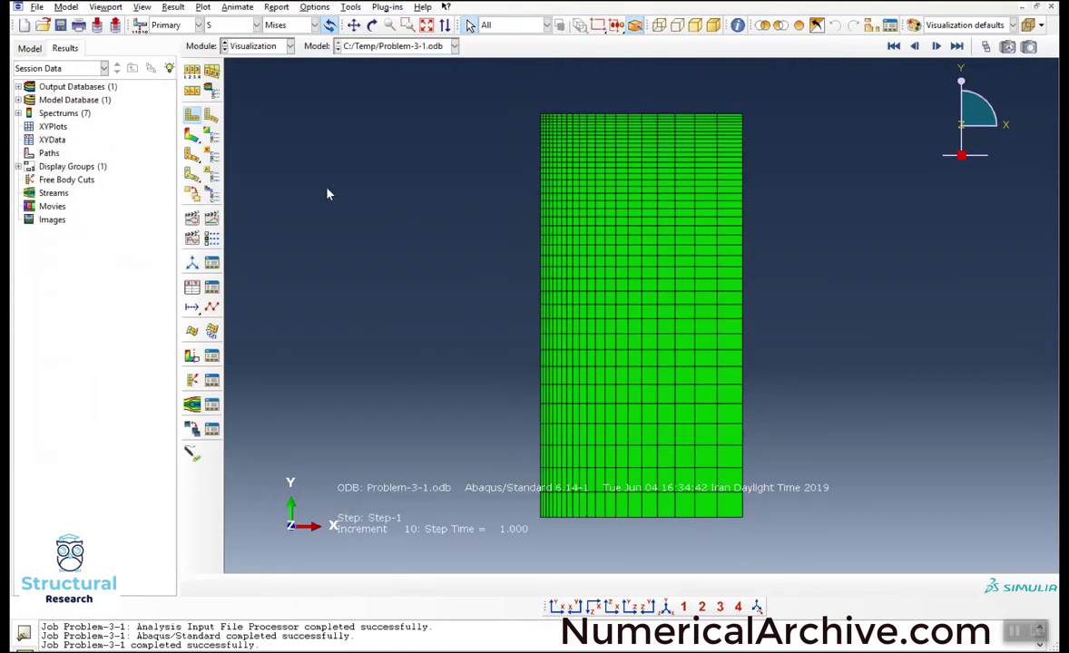
Step: Plot the contours of vertical stress component S22 on the deformed soil model and examine them near the loaded corner
left_click(193, 135)
left_click(281, 24)
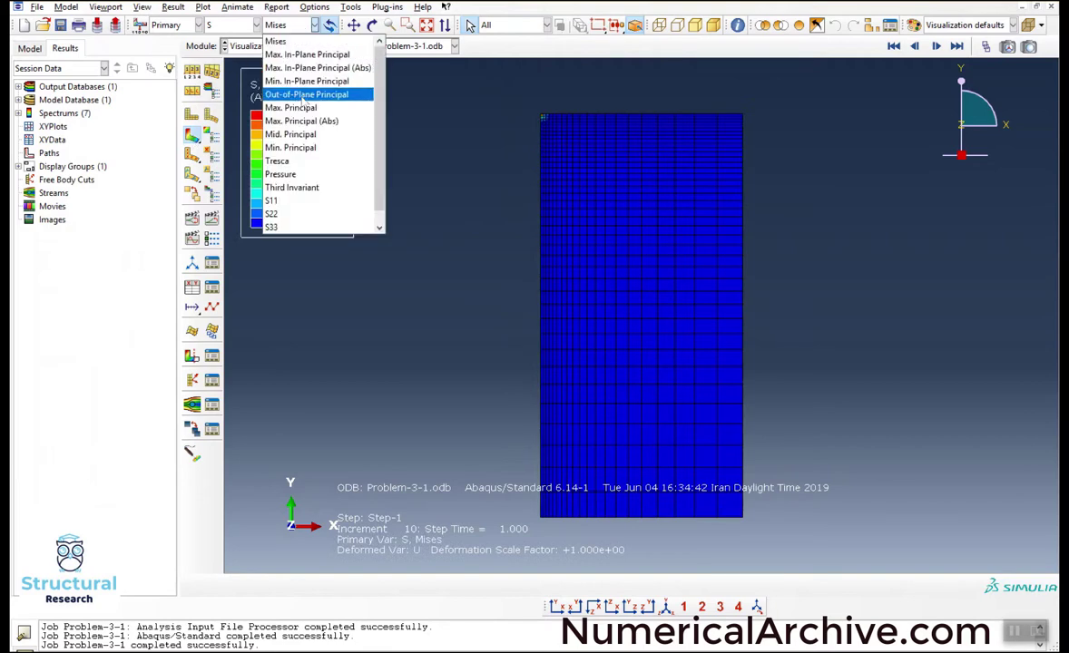
left_click(272, 213)
scroll(383, 171, "down", 3)
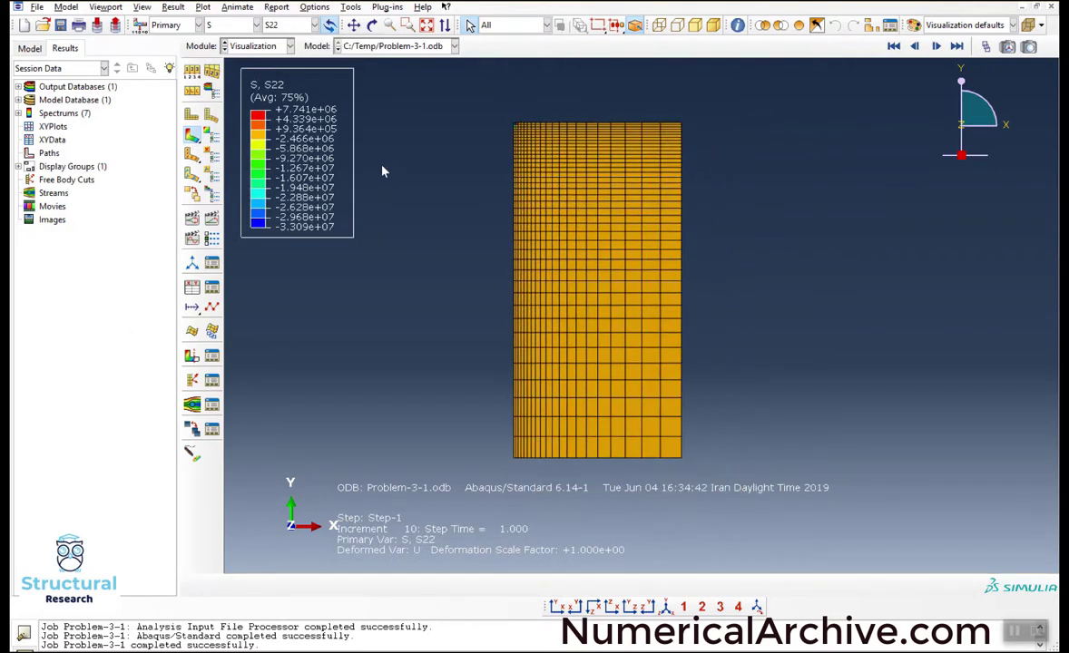
scroll(571, 85, "down", 2)
scroll(572, 85, "down", 5)
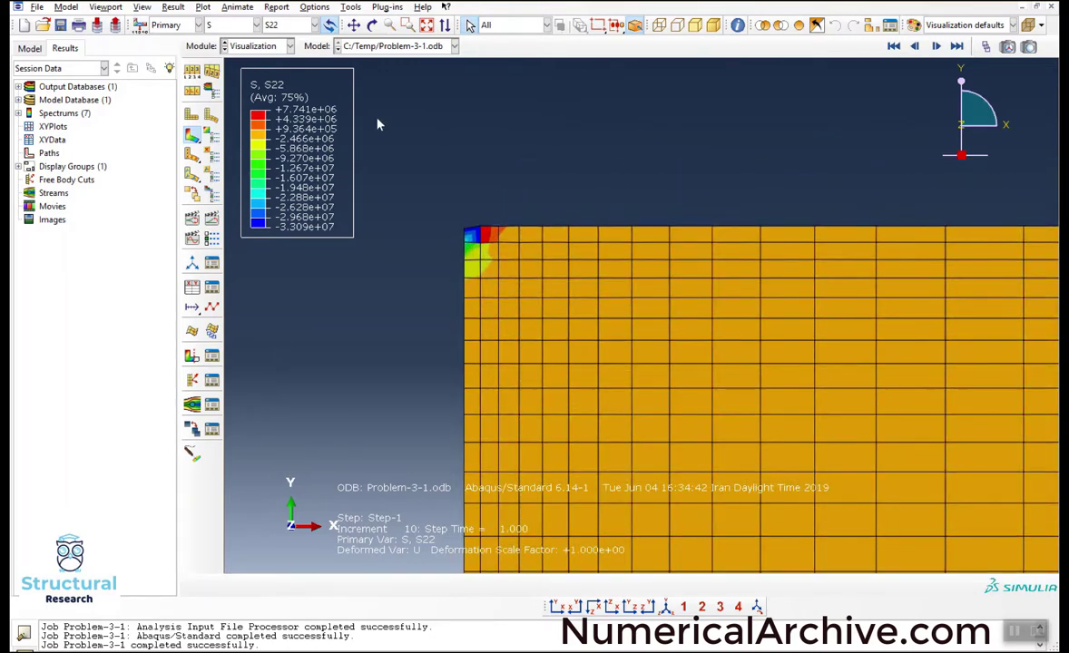
left_click(192, 71)
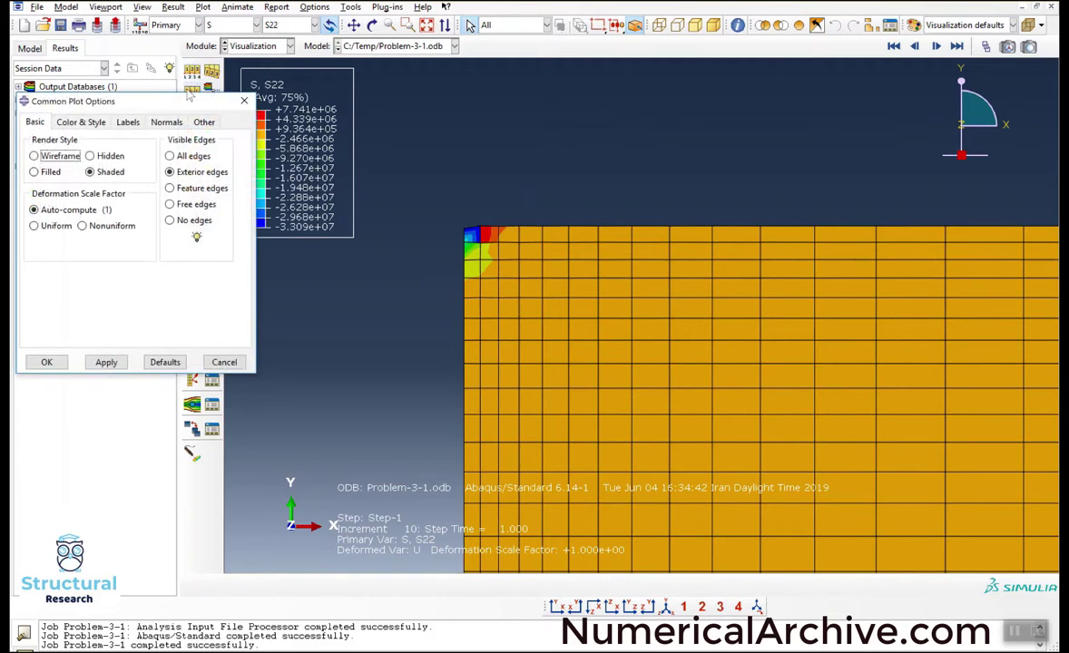
left_click(46, 362)
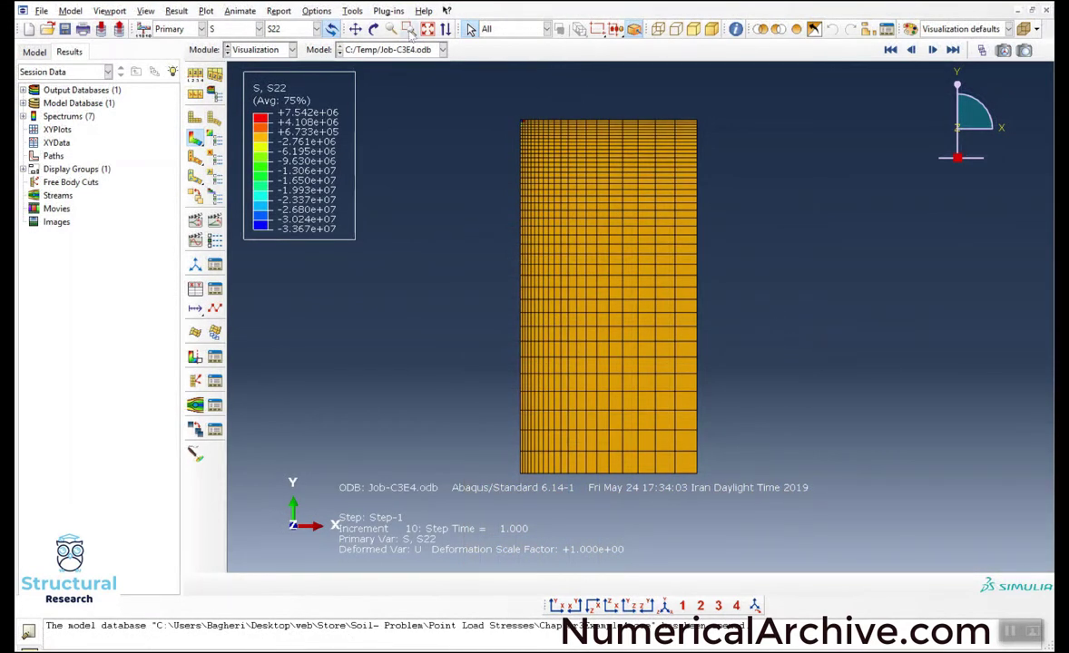
Step: Create a node list path named Path-1 and start inserting its nodes from the viewport
left_click(352, 10)
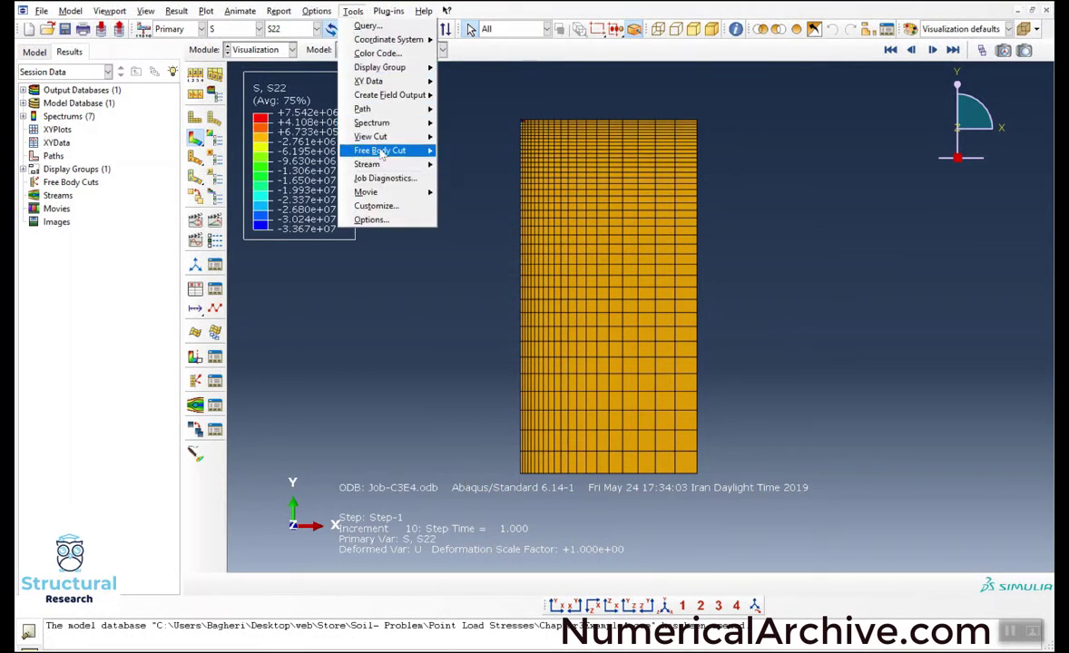
mouse_move(381, 109)
left_click(463, 124)
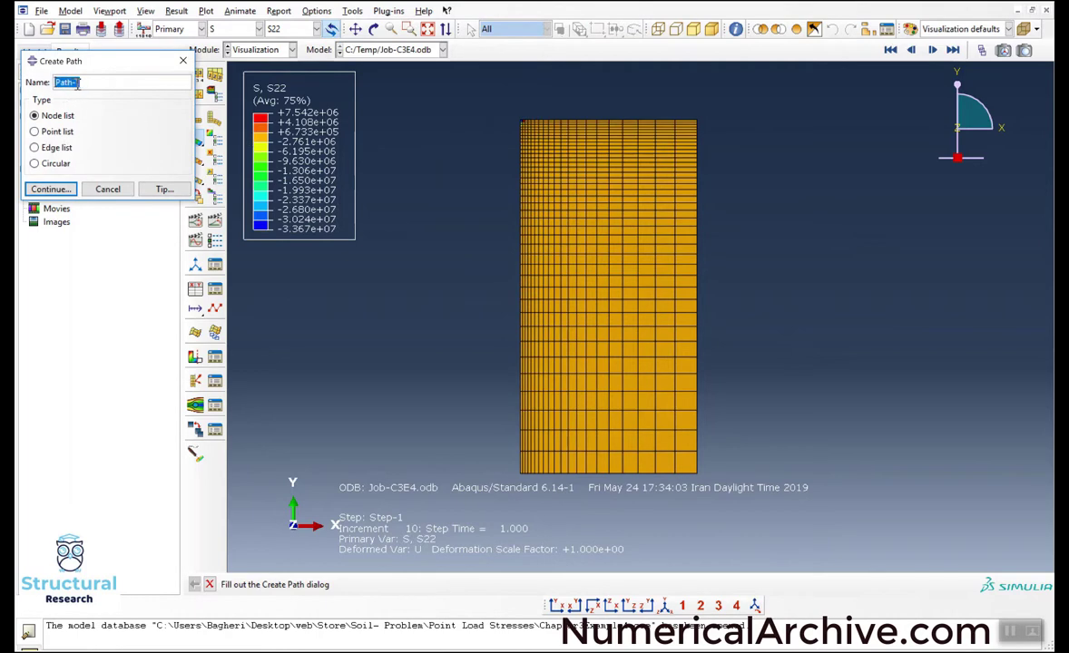
left_click(52, 189)
left_click(128, 265)
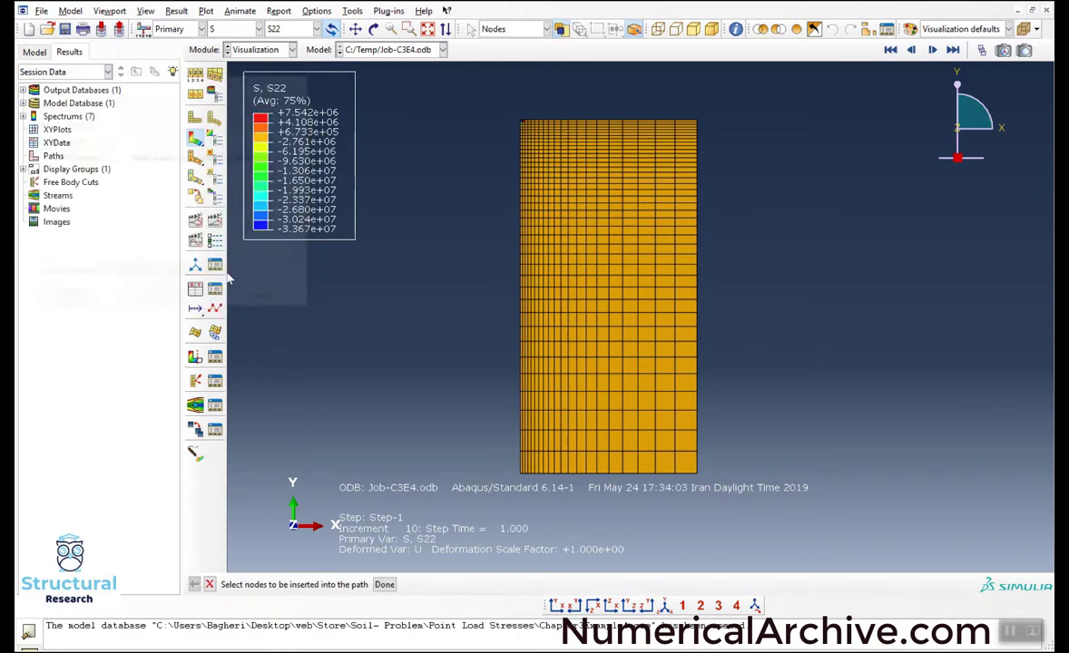
Step: Define Path-1 through all 41 mesh nodes in order along the symmetry axis, from the soil's top corner down to its bottom corner
scroll(505, 108, "up", 8)
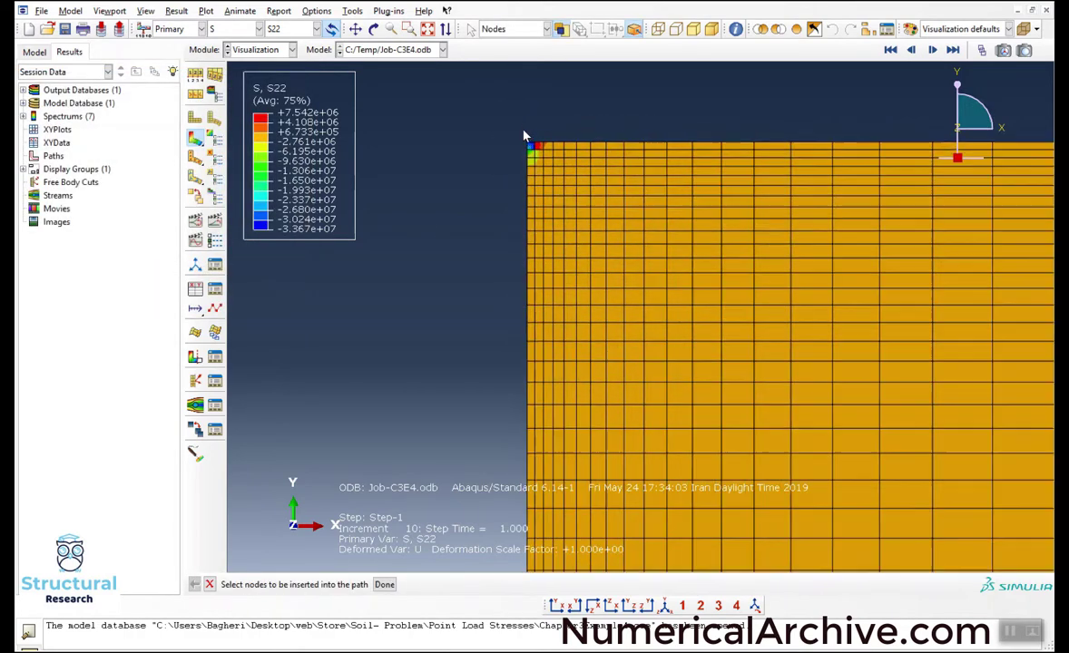
left_click(529, 149)
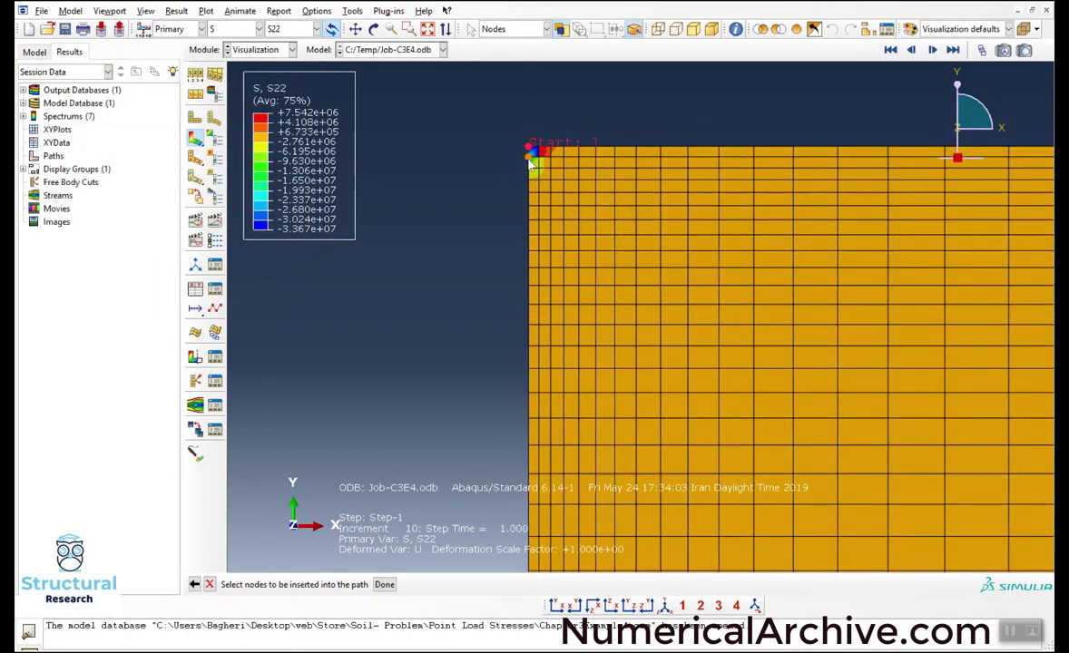
left_click(531, 164)
left_click(531, 173)
left_click(531, 180)
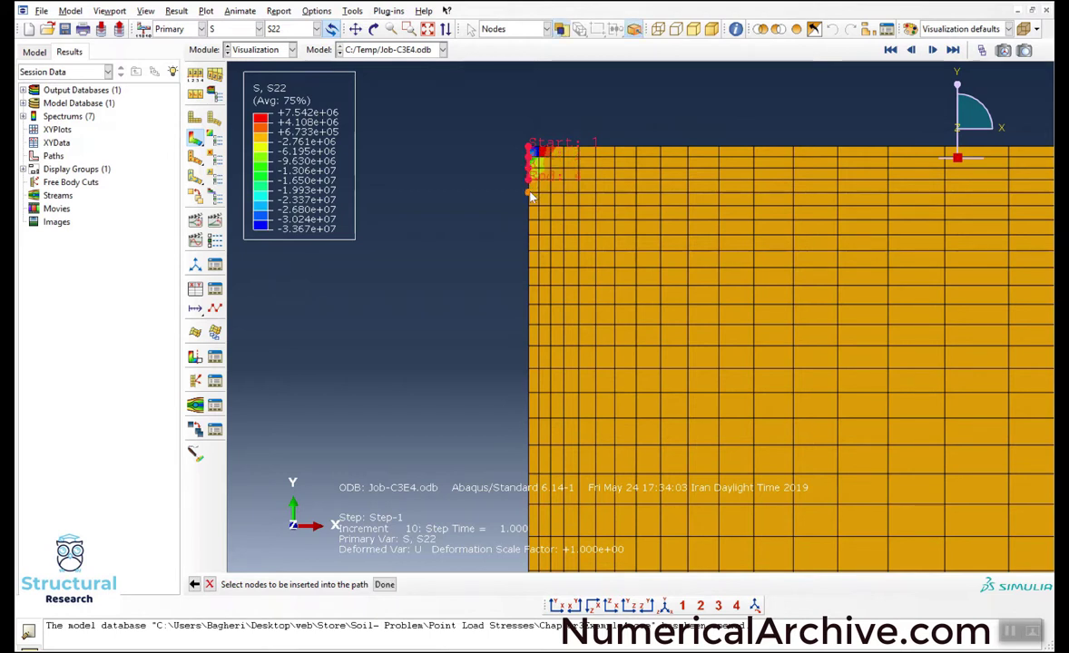
left_click(531, 190)
left_click(531, 209)
left_click(531, 220)
left_click(529, 234)
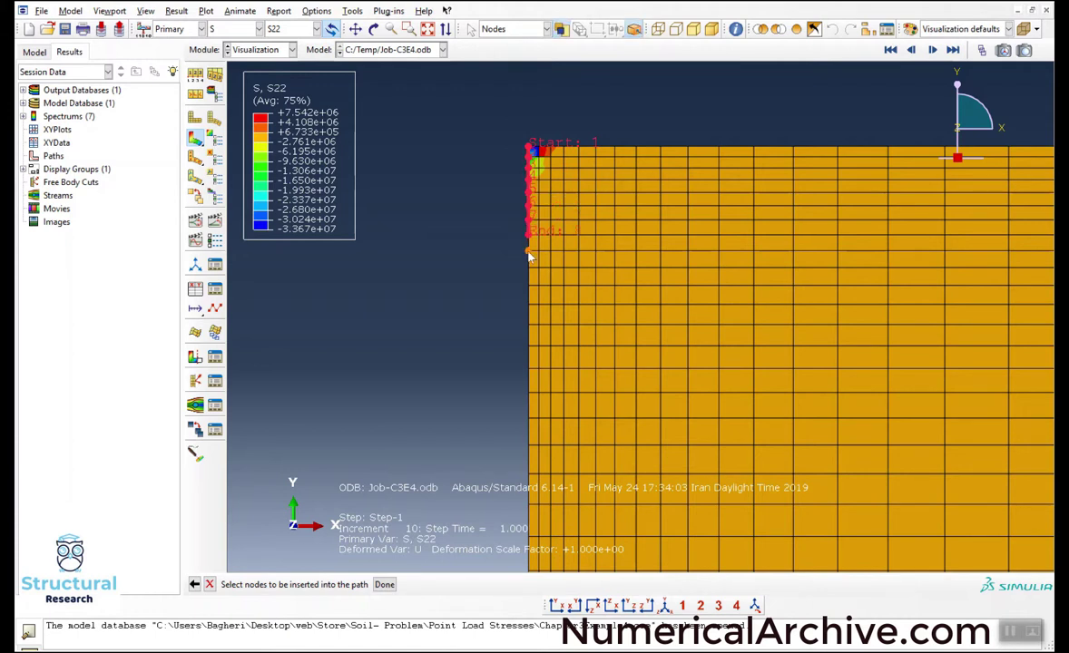
left_click(531, 251)
left_click(530, 269)
left_click(529, 287)
left_click(530, 305)
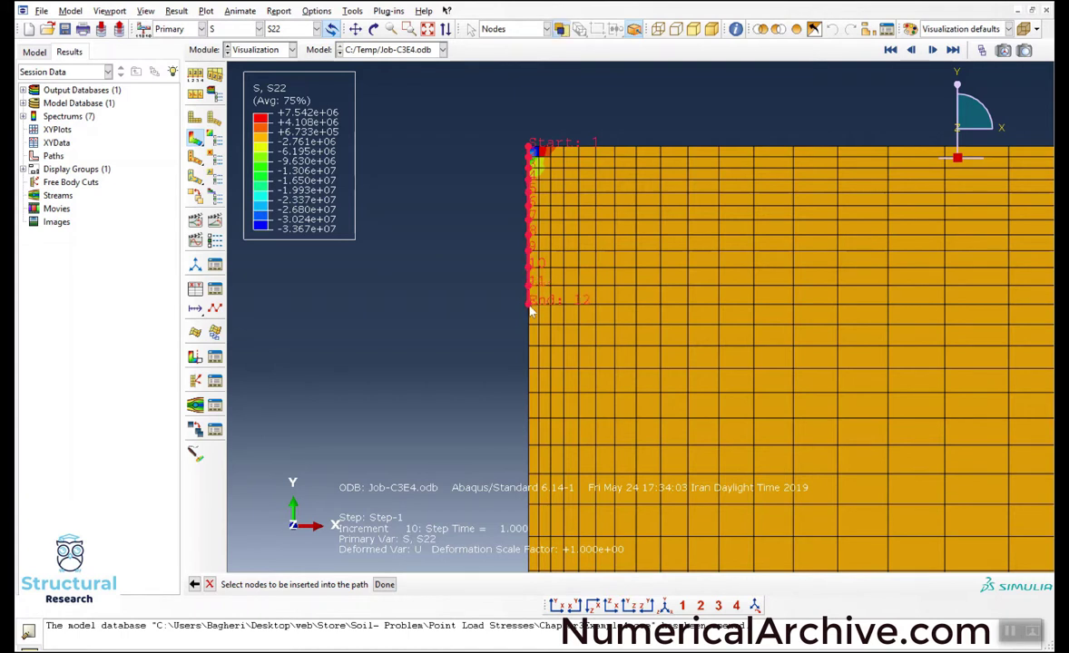
left_click(530, 326)
left_click(530, 347)
left_click(530, 368)
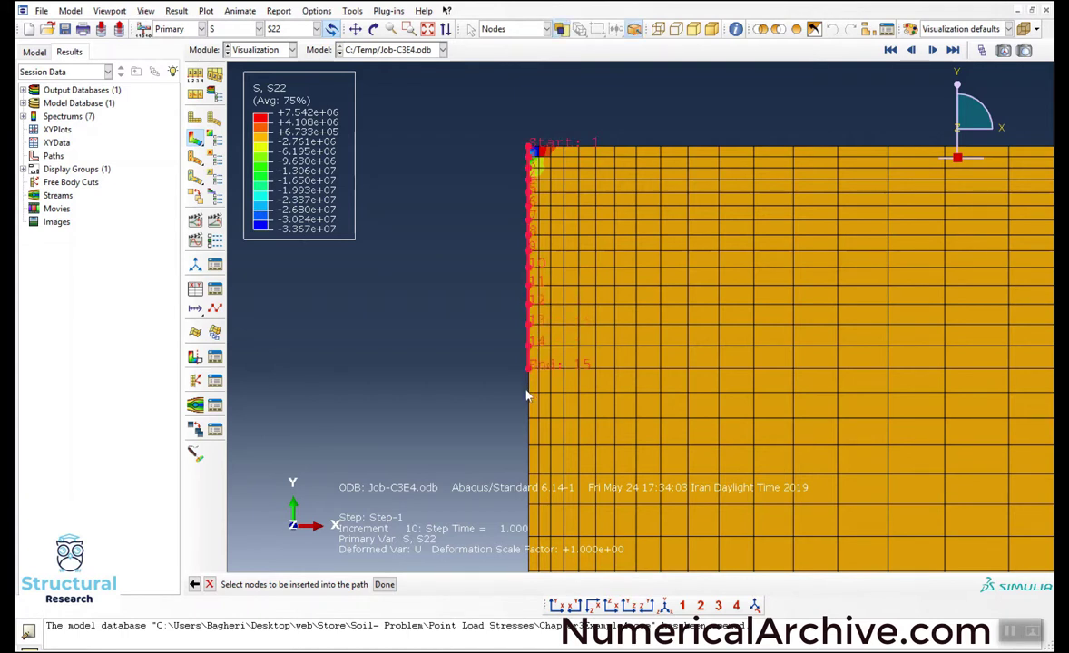
left_click(530, 391)
left_click(529, 418)
left_click(529, 443)
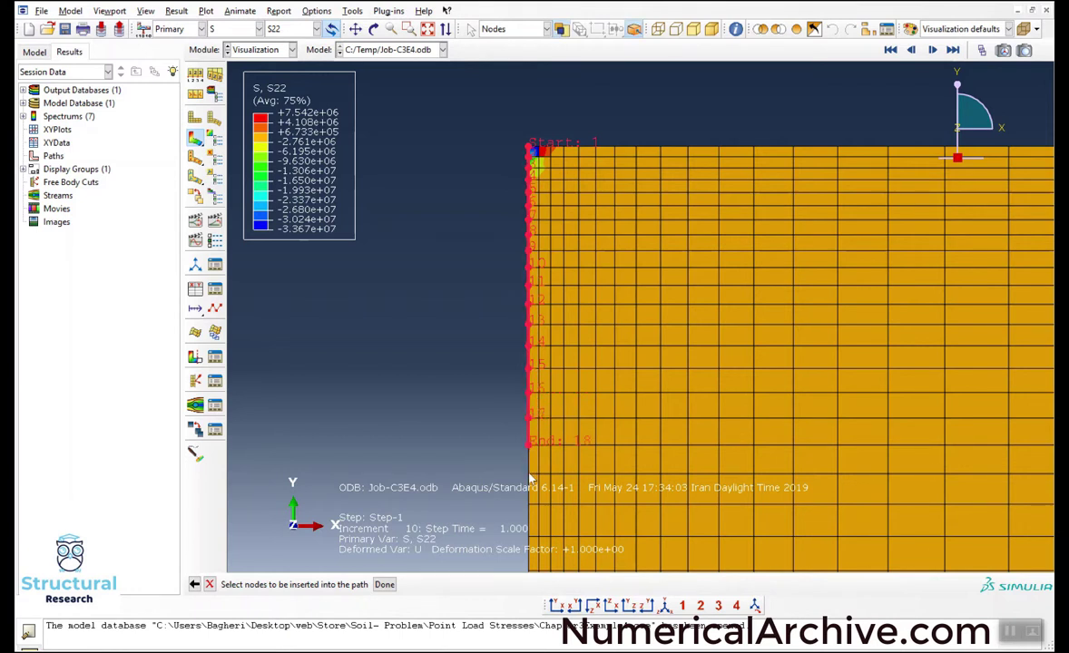
left_click(531, 475)
left_click(530, 505)
left_click(528, 535)
scroll(464, 297, "down", 5)
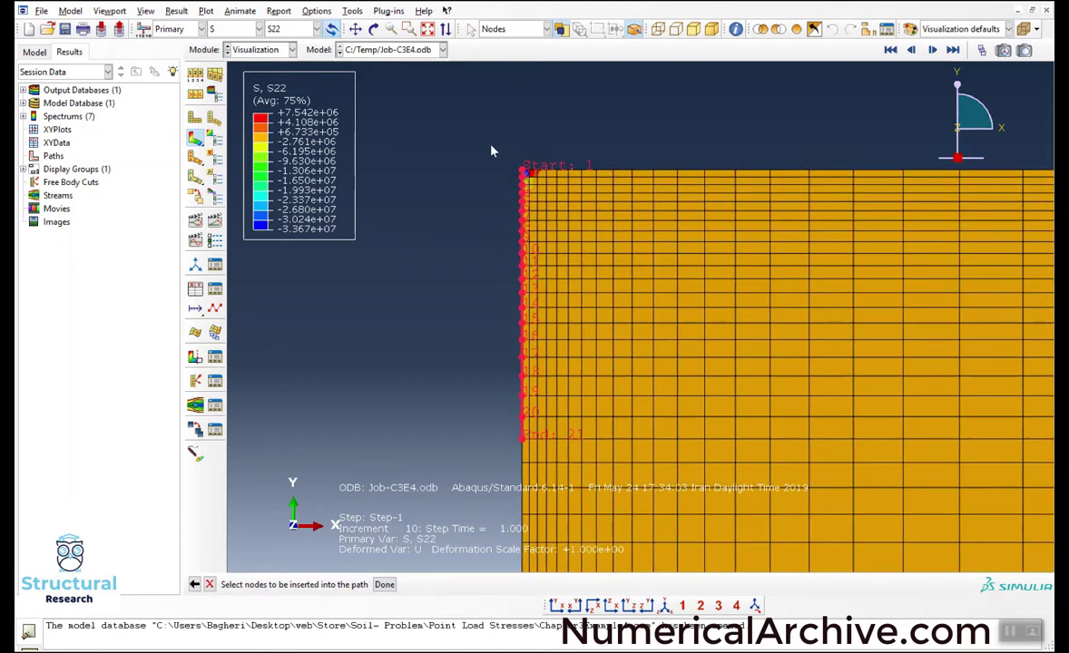
scroll(481, 316, "up", 5)
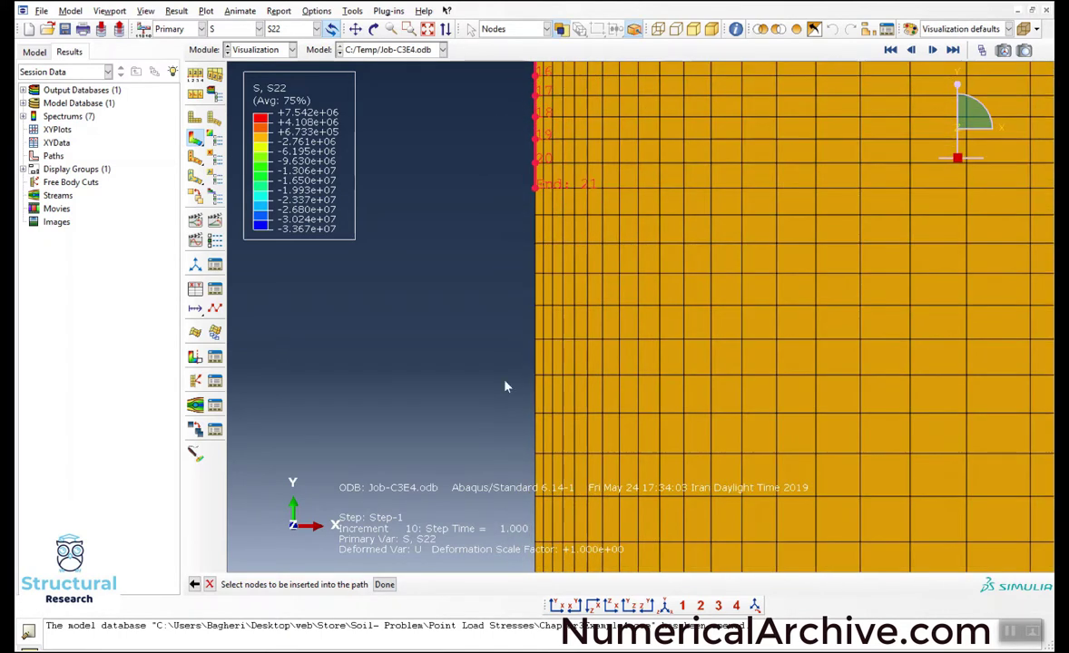
left_click(535, 216)
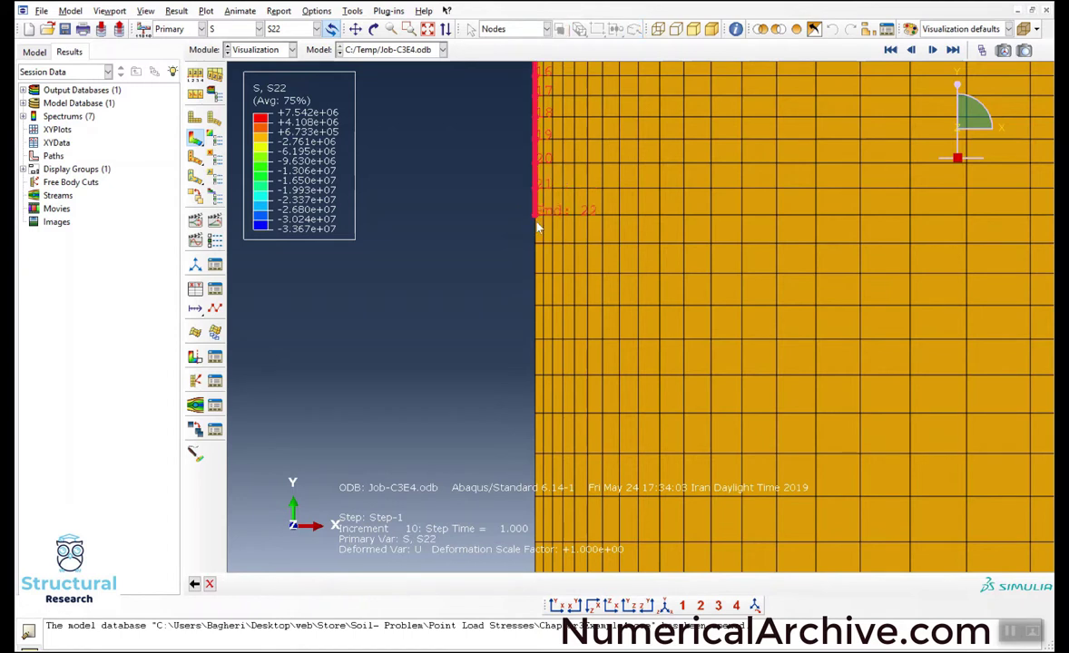
left_click(536, 241)
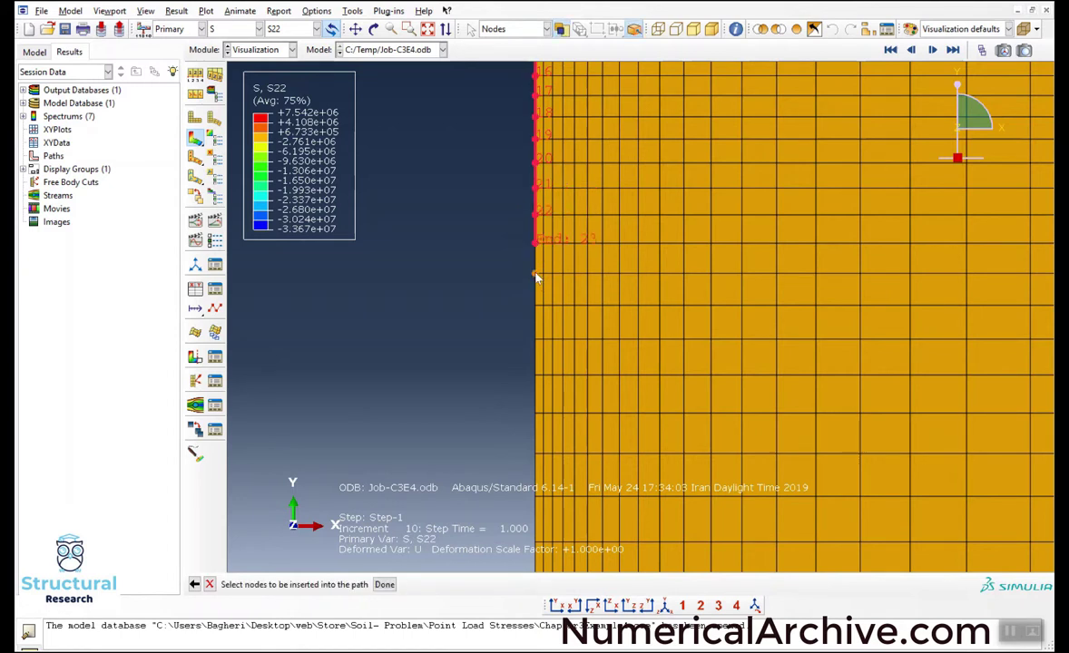
left_click(535, 274)
left_click(535, 306)
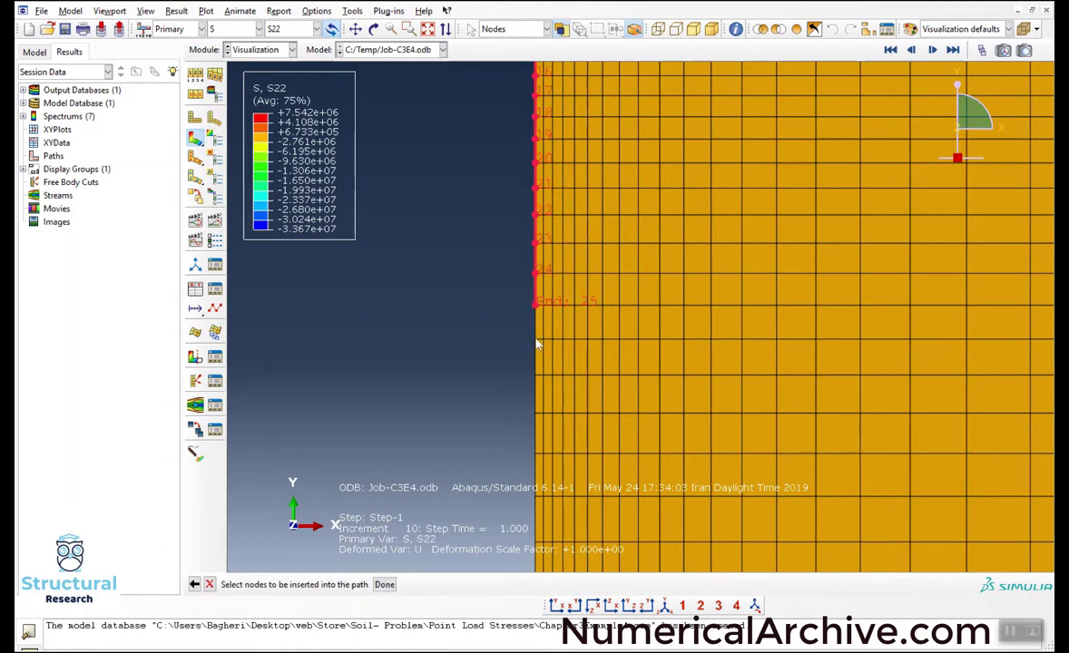
left_click(535, 337)
left_click(535, 376)
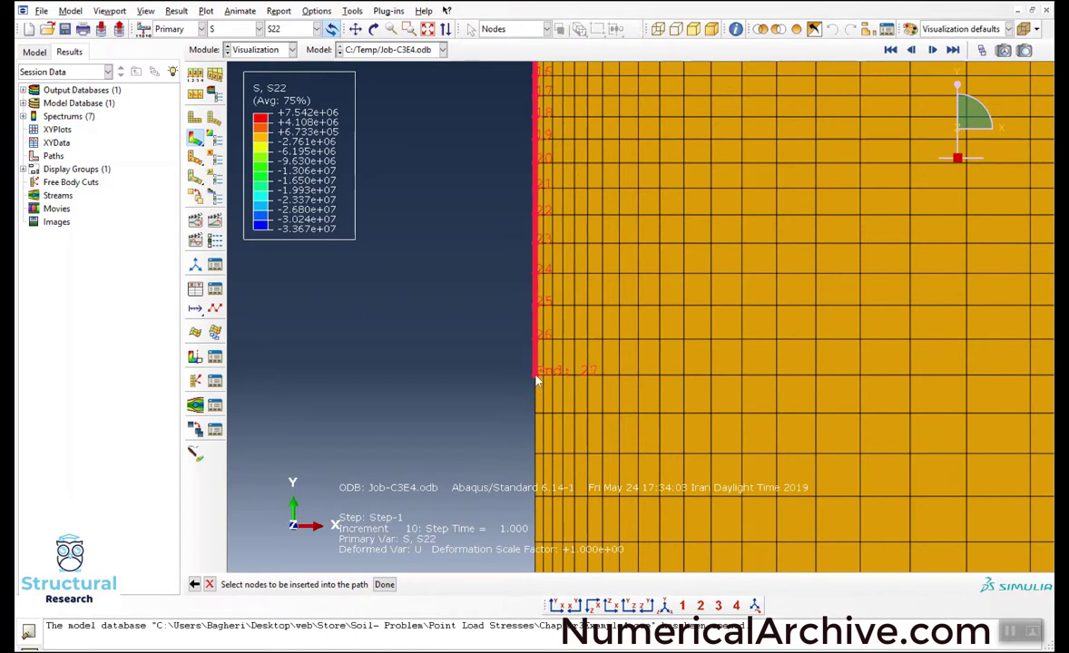
left_click(536, 413)
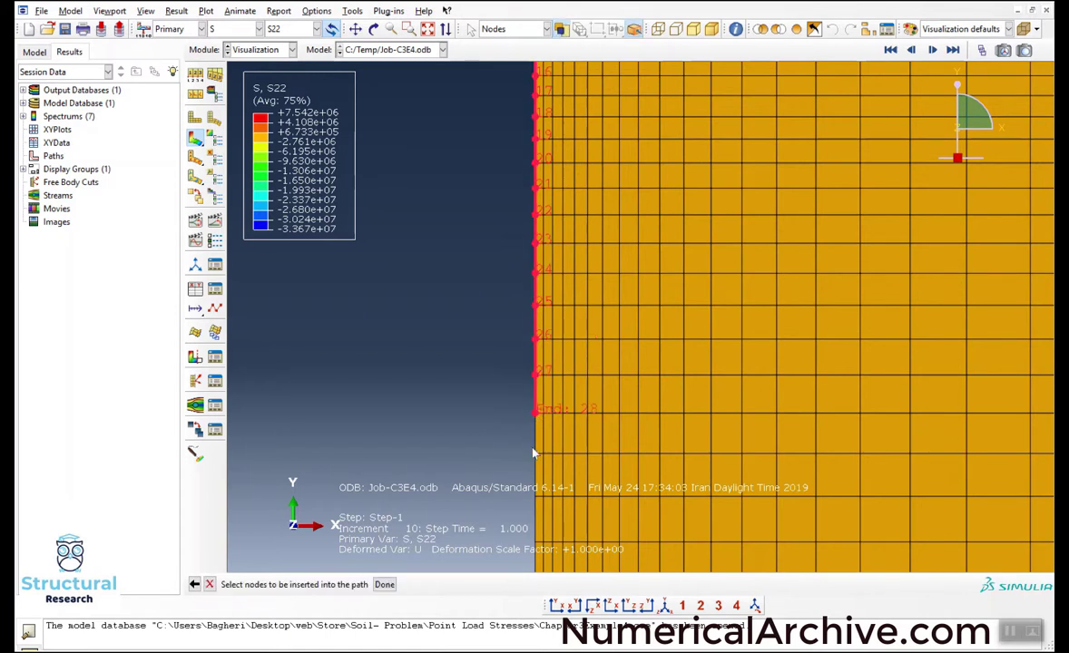
left_click(535, 451)
left_click(535, 490)
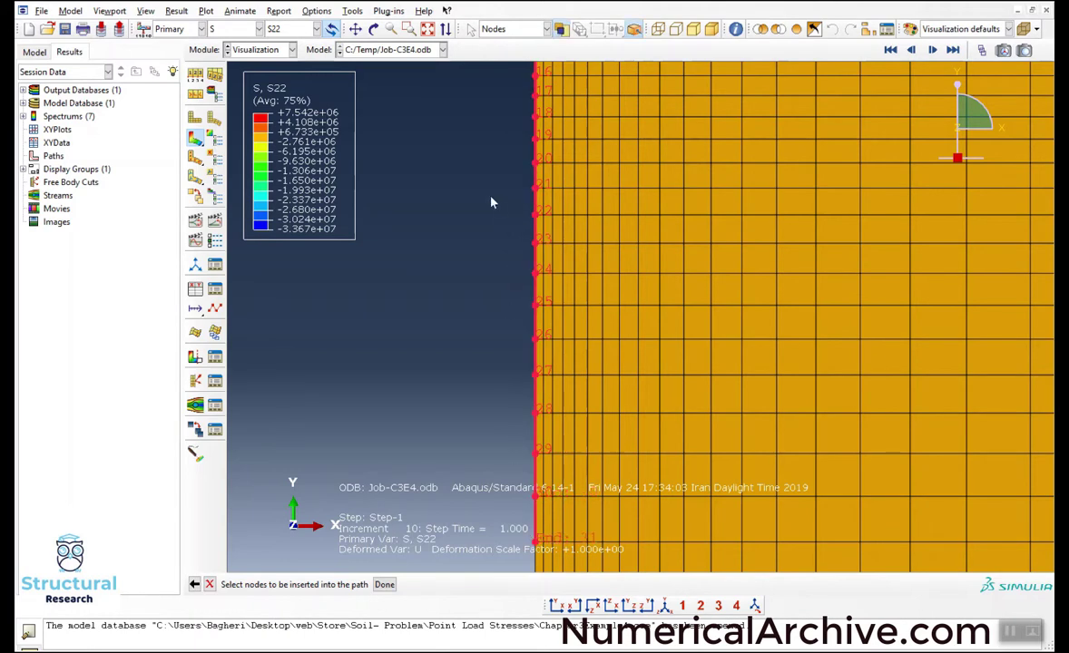
scroll(450, 154, "down", 4)
scroll(504, 523, "up", 4)
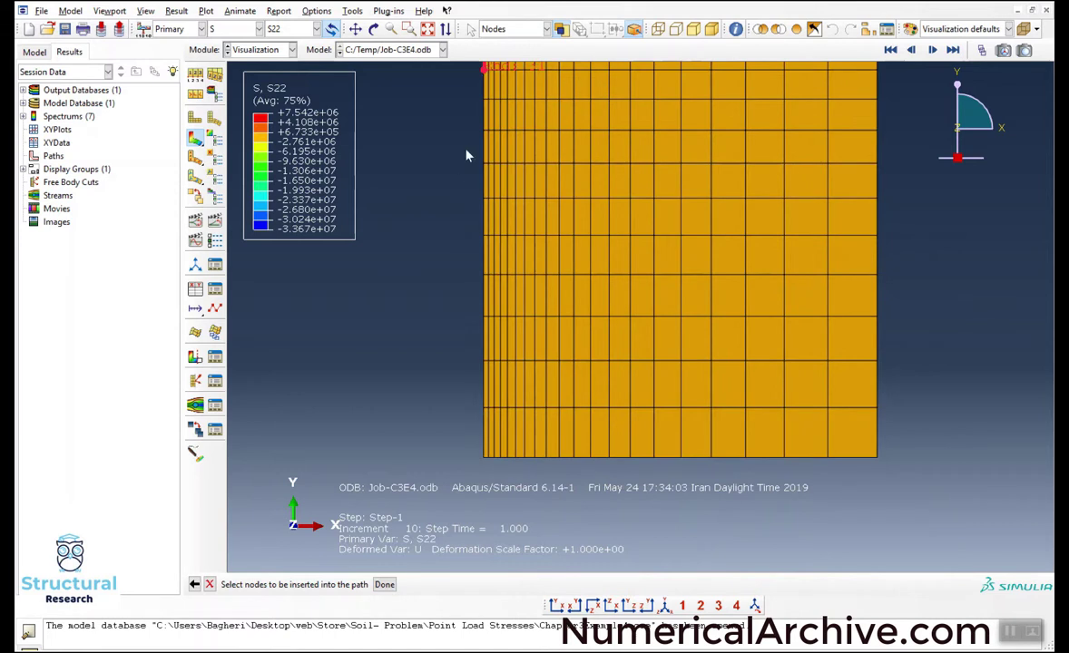
left_click(484, 101)
left_click(483, 132)
left_click(483, 165)
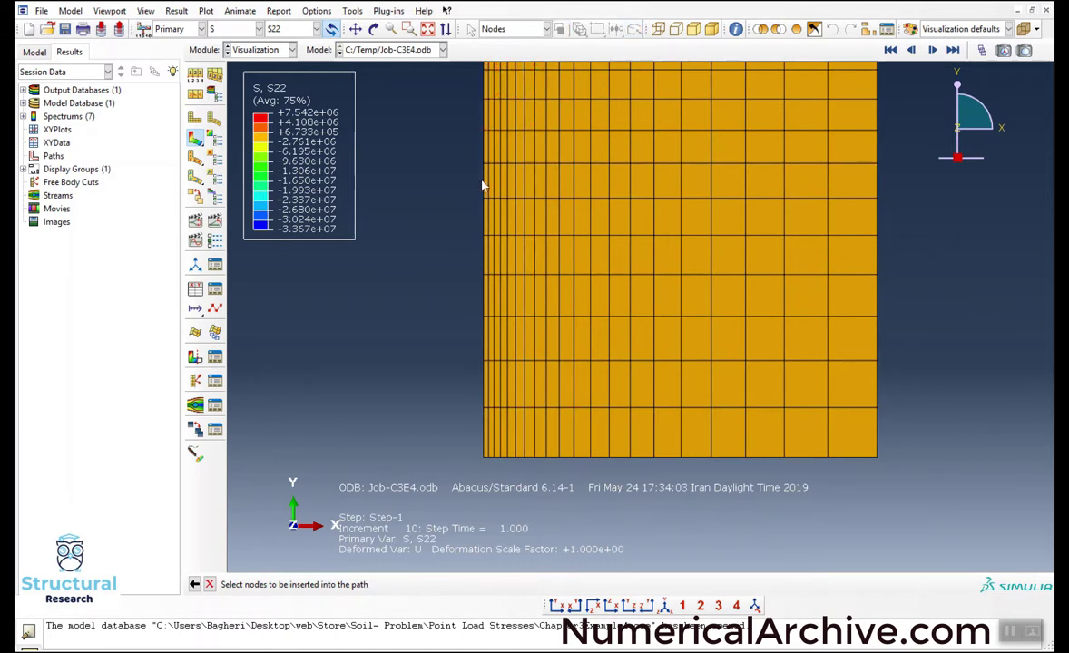
left_click(484, 199)
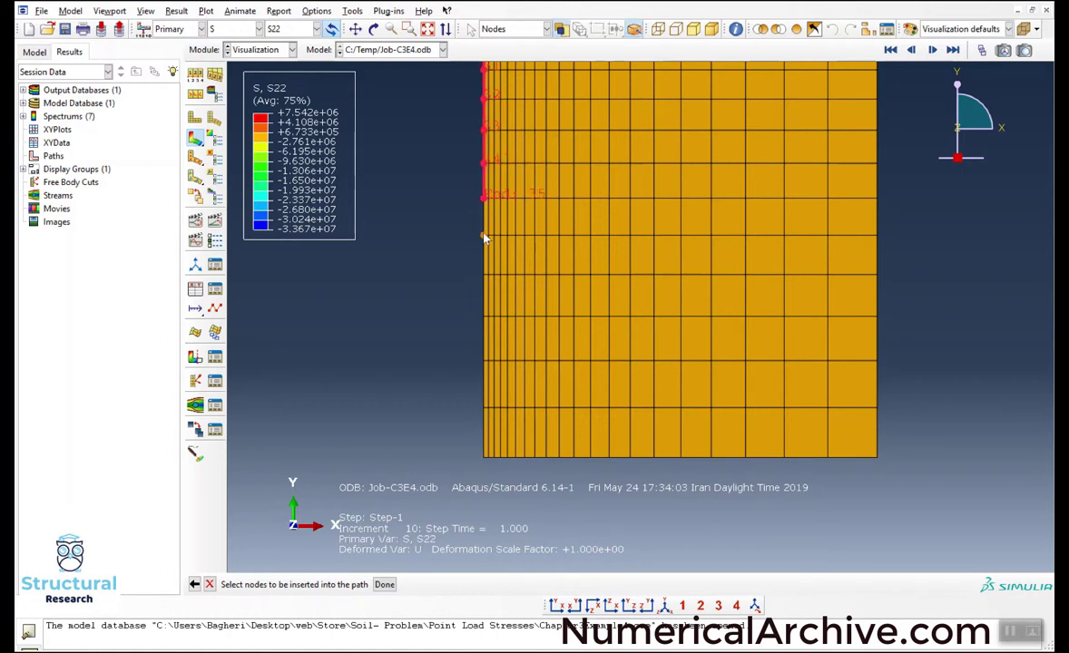
left_click(484, 236)
left_click(483, 274)
left_click(483, 317)
left_click(483, 362)
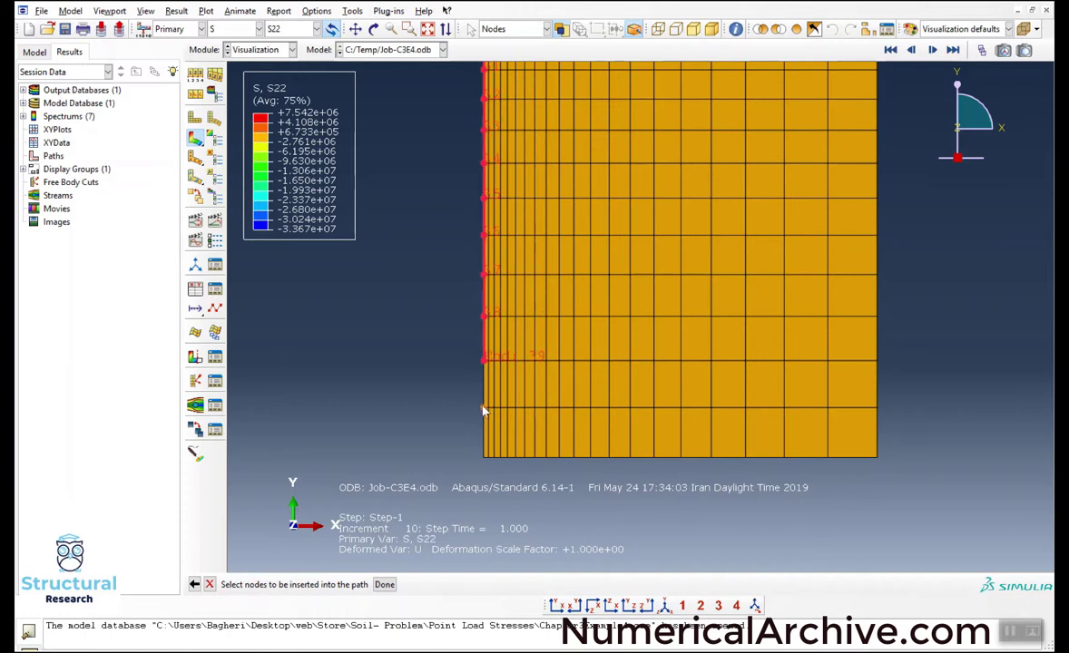
left_click(484, 409)
left_click(484, 458)
middle_click(367, 537)
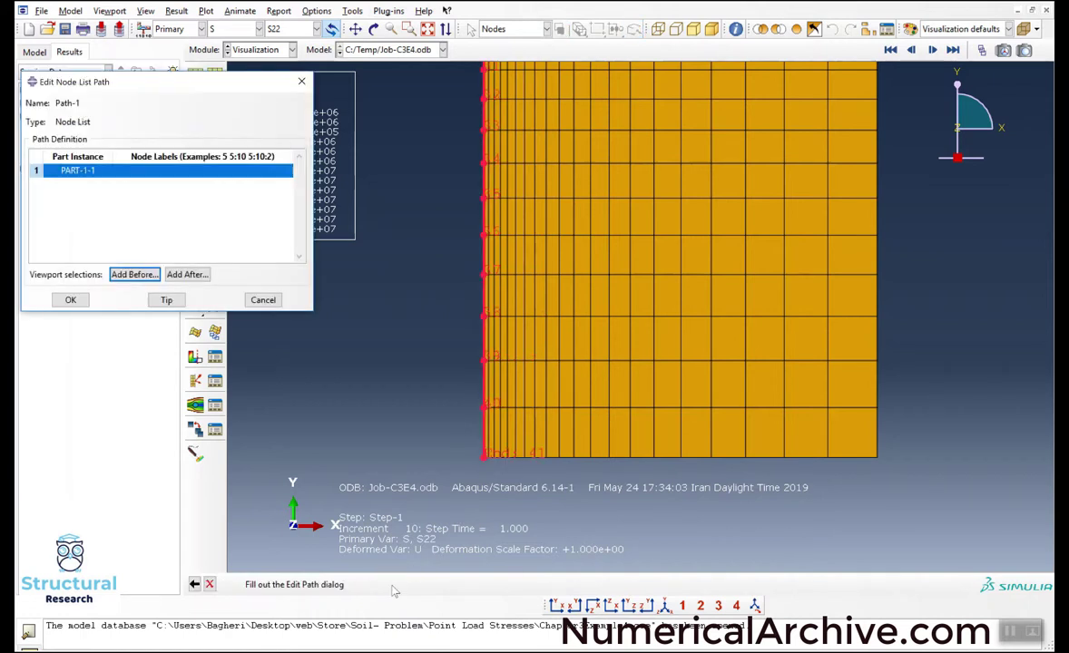
left_click(71, 299)
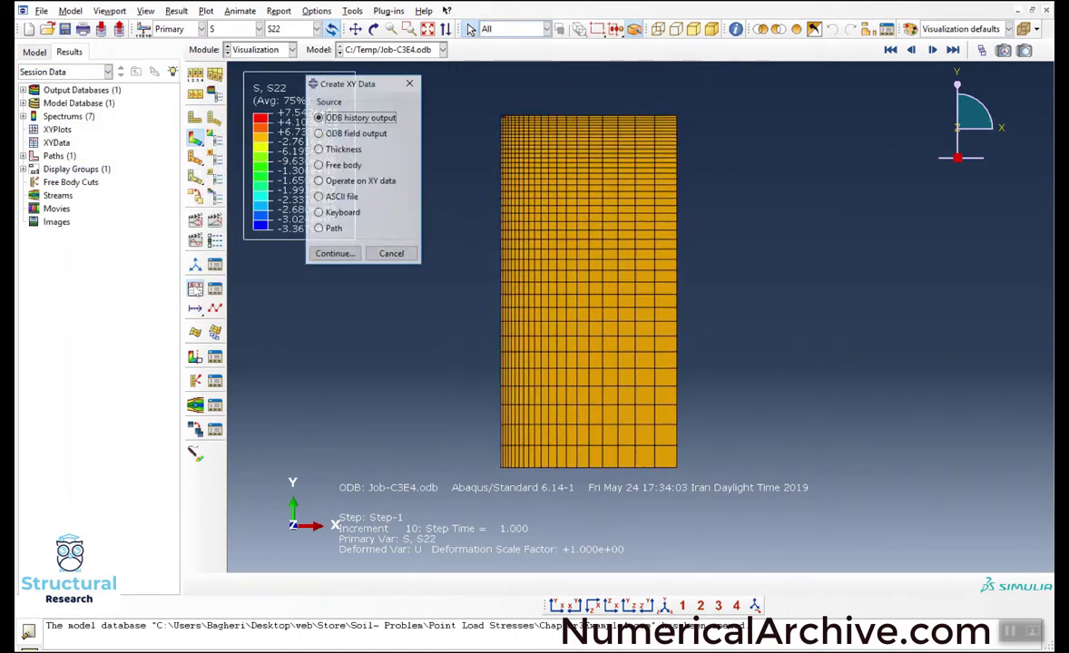
Step: Start creating XY data from a path, using Path-1 on the deformed model shape
left_click(190, 265)
left_click(331, 230)
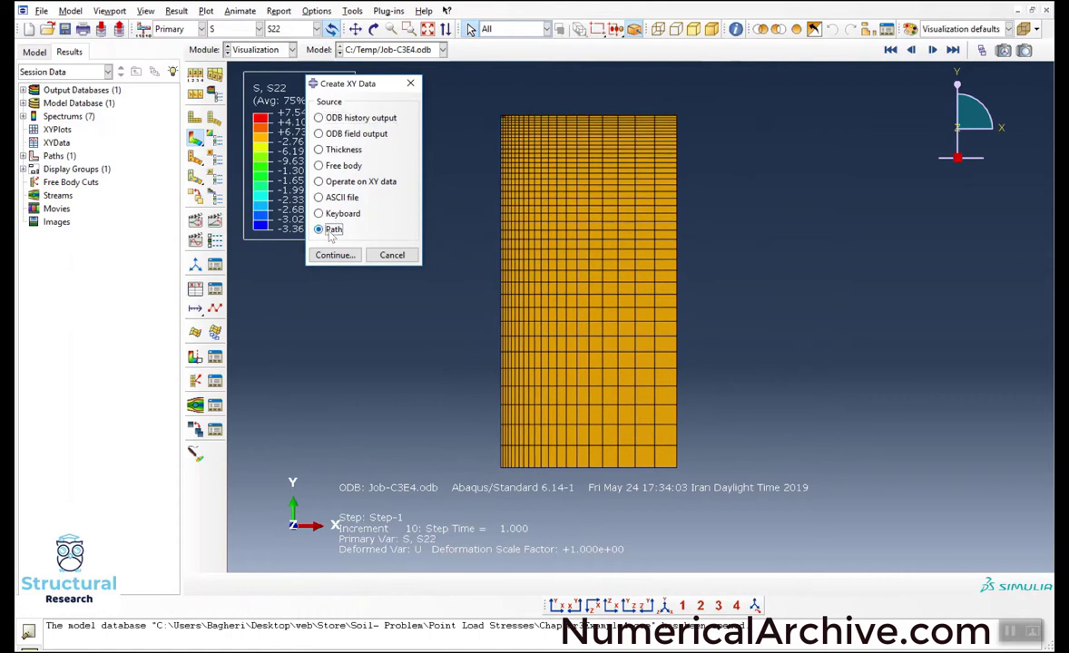
left_click(293, 30)
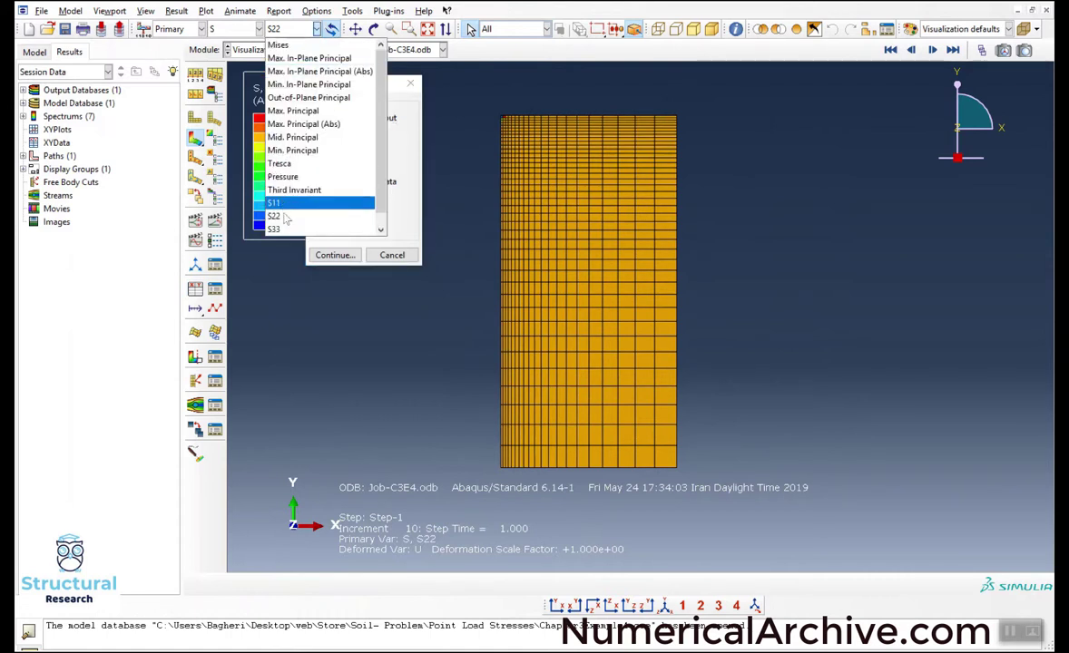
left_click(253, 67)
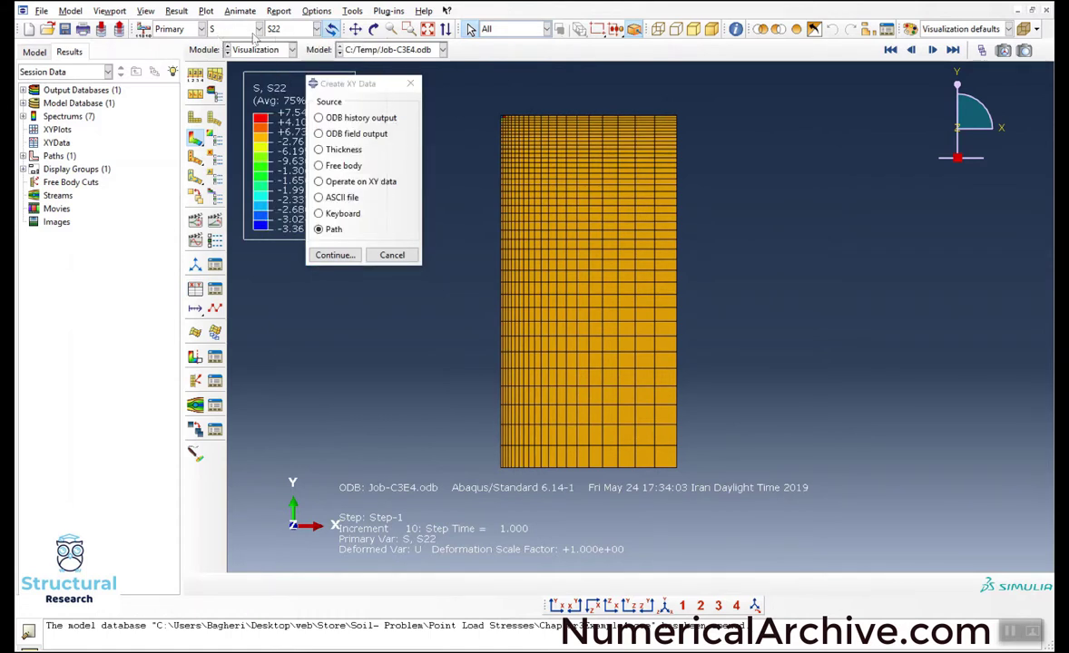
left_click(334, 257)
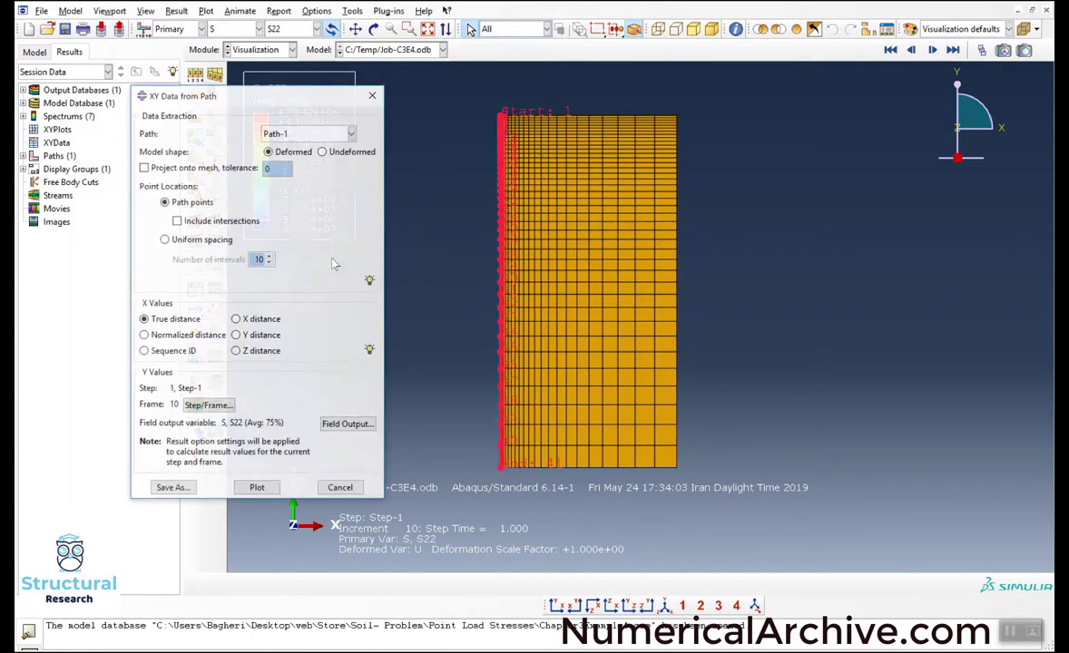
left_click_drag(263, 94, 212, 106)
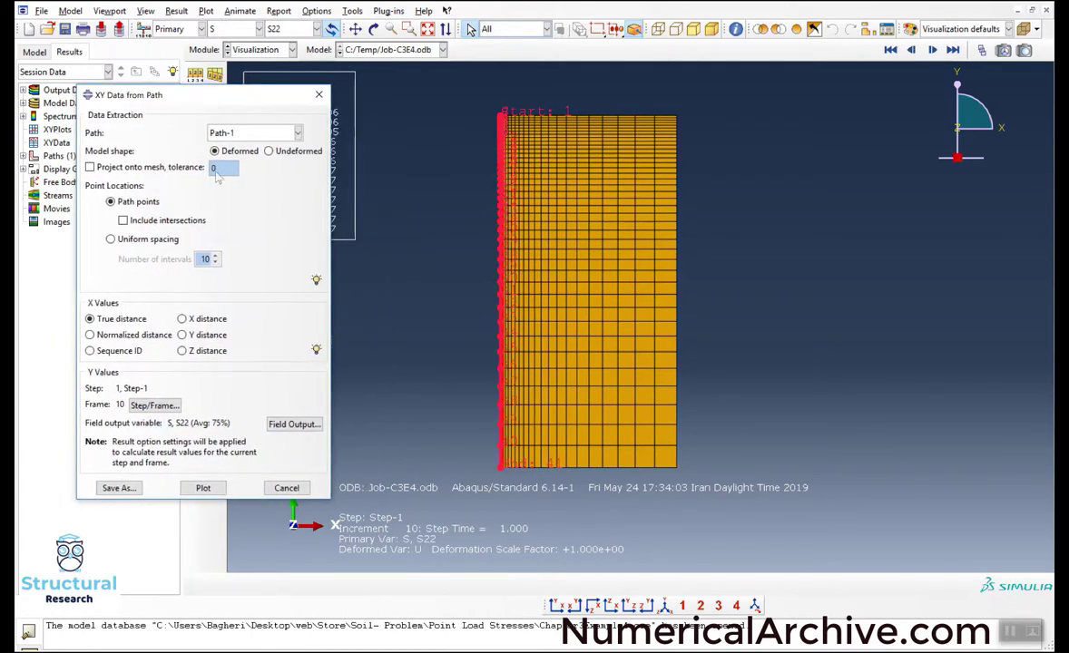
Step: Plot stress component S22 against the Y distance along Path-1 and close the path data settings
left_click(291, 426)
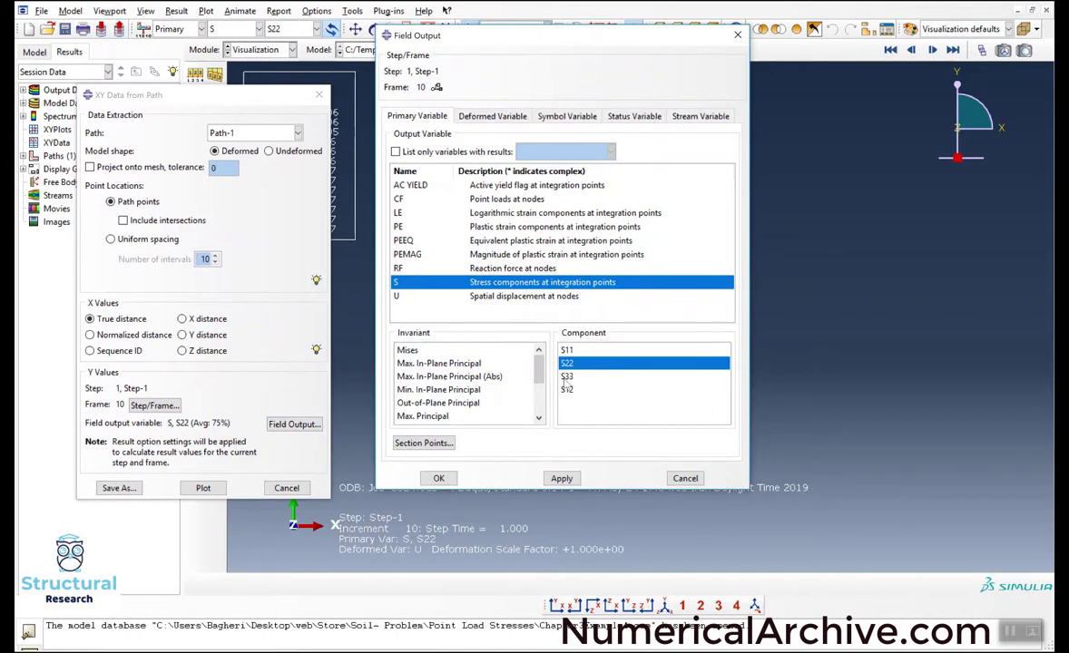
left_click(440, 479)
left_click(208, 336)
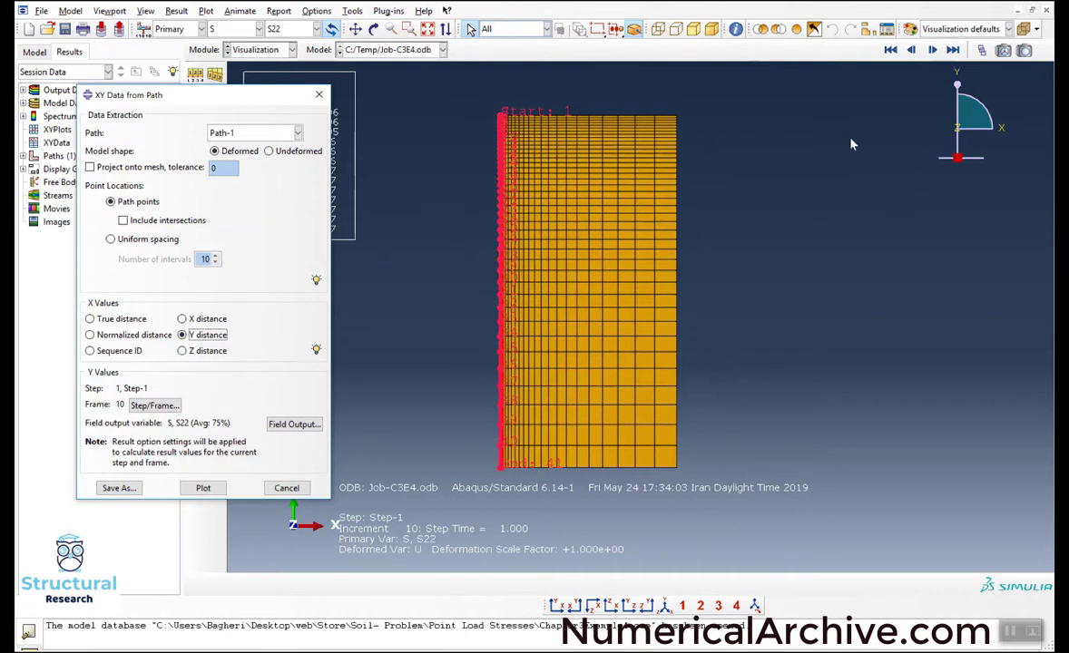
left_click(204, 489)
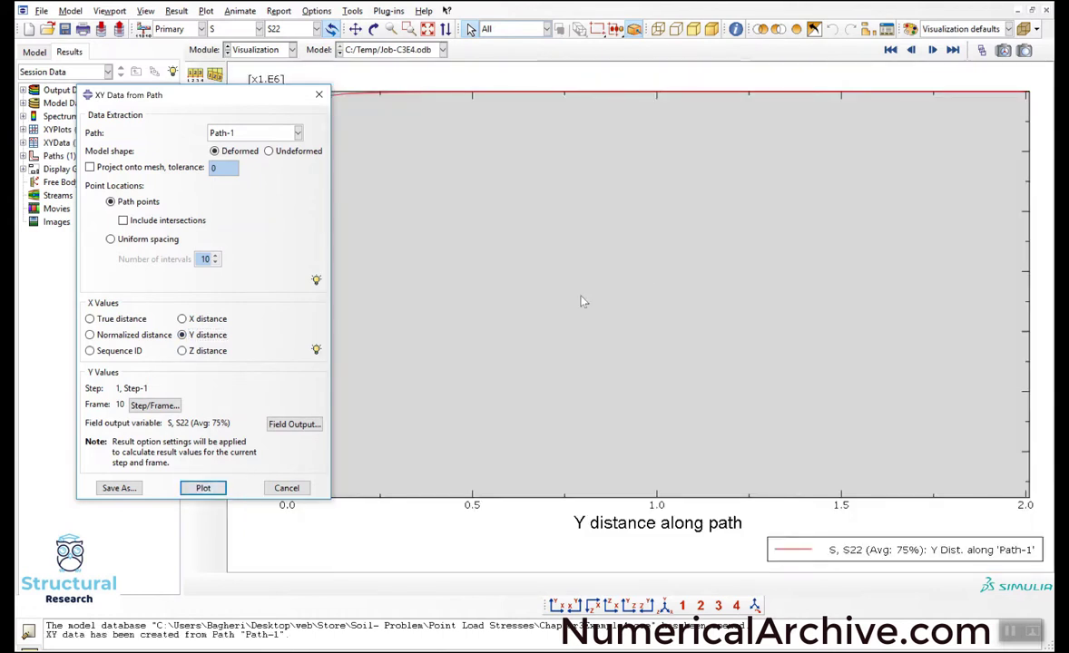
left_click(286, 488)
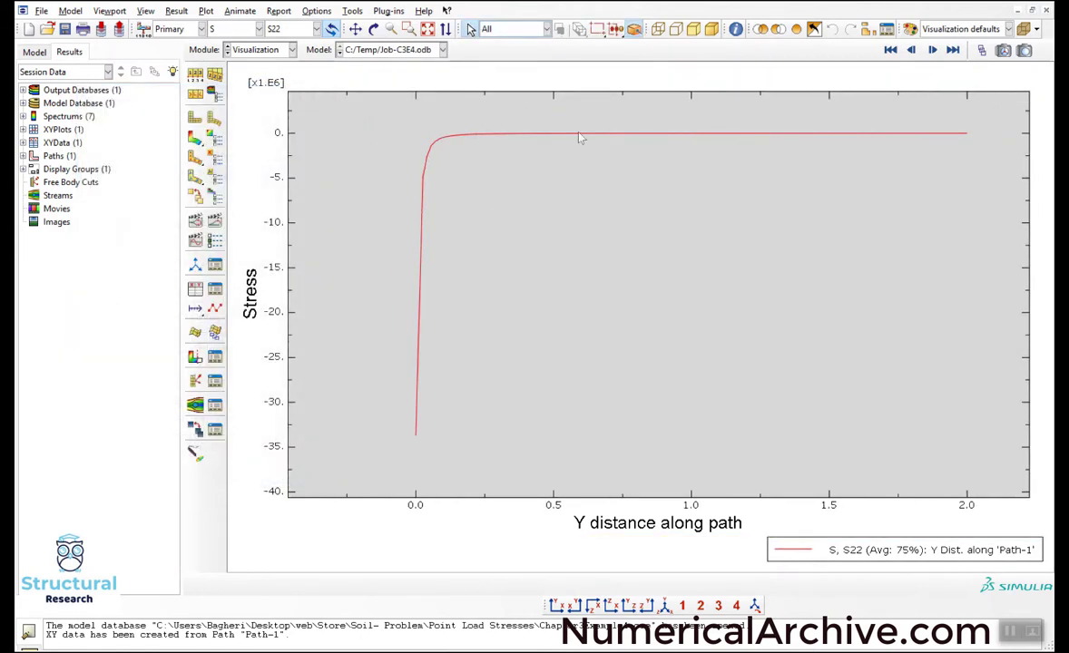
Step: Export the XY data _temp_1 from Abaqus/CAE to Excel with the Excel Utilities plug-in
left_click(352, 11)
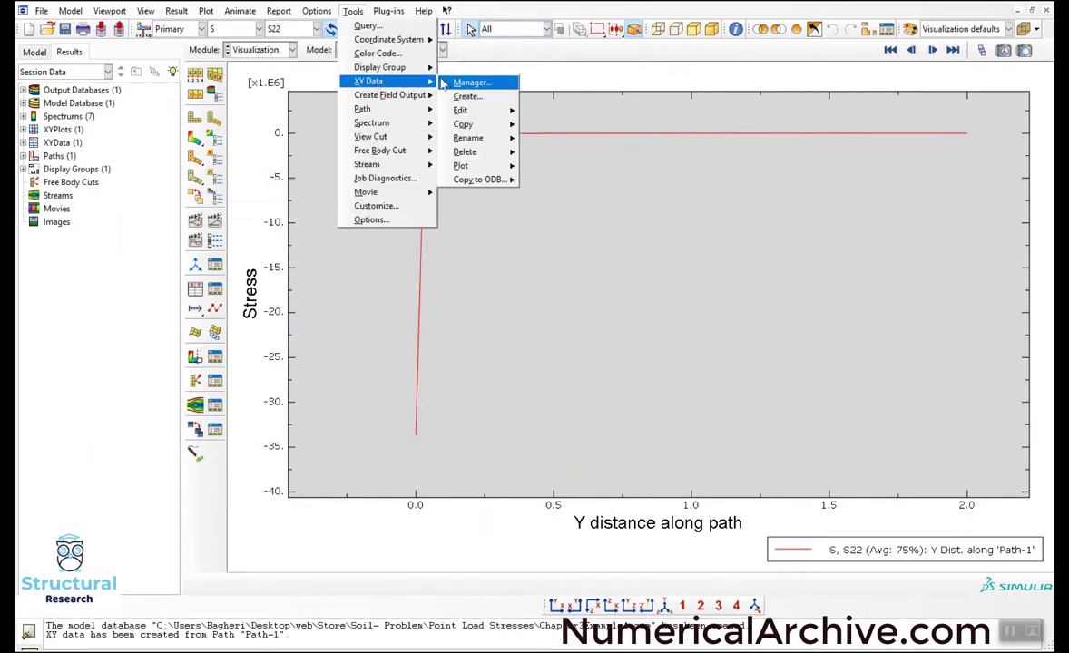
mouse_move(408, 17)
mouse_move(399, 55)
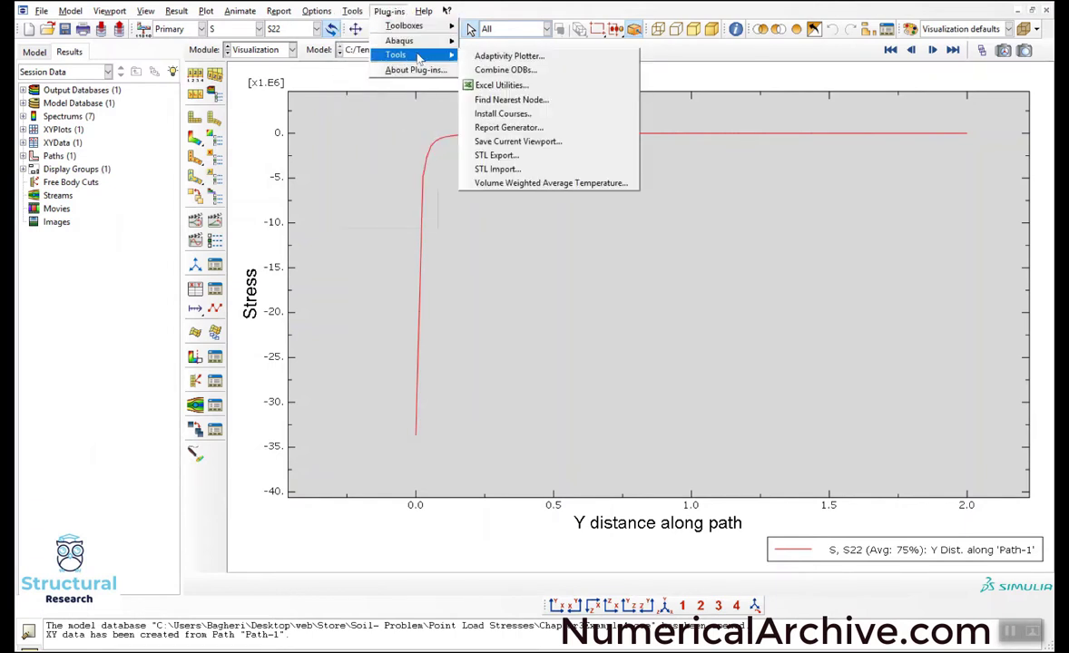
left_click(488, 86)
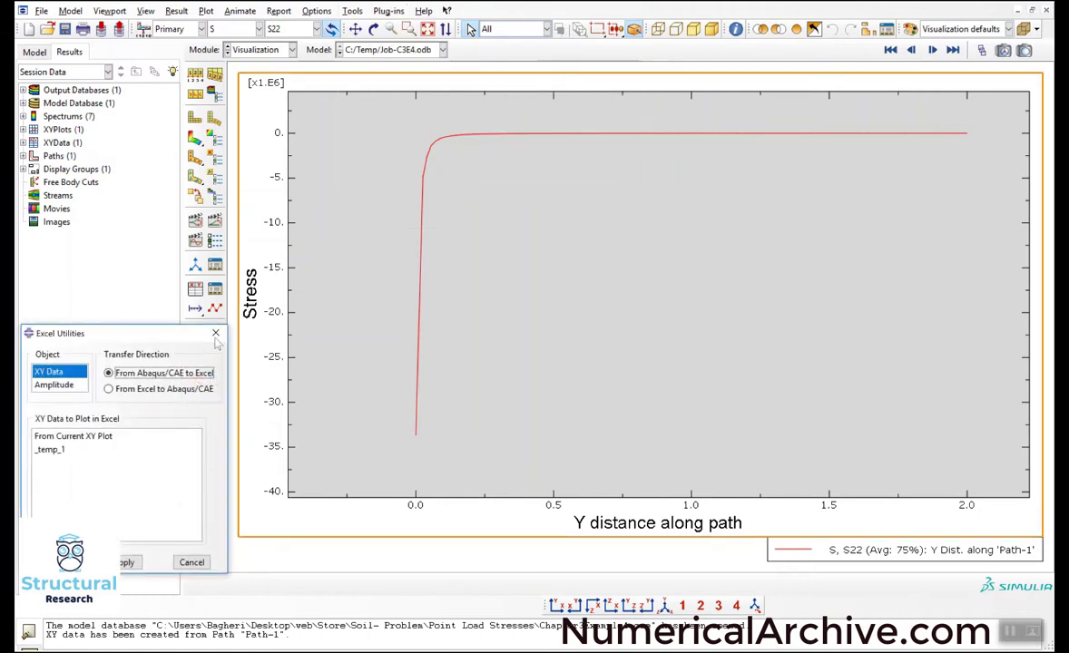
left_click(60, 450)
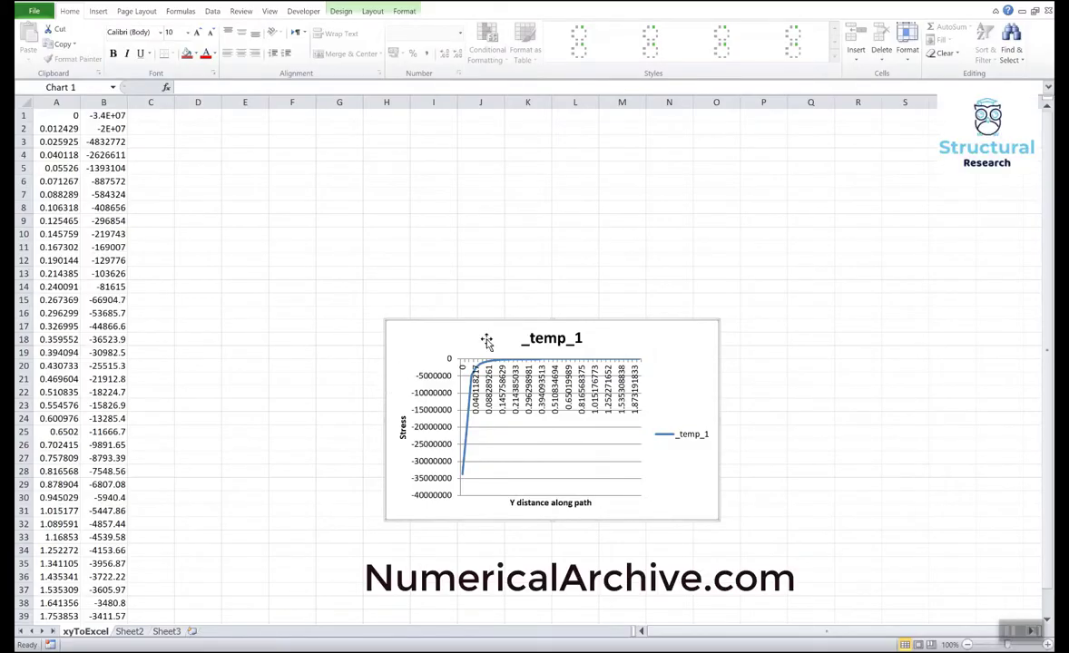
Step: In Excel, change the _temp_1 chart to an XY scatter chart with lines and no markers, and widen it
left_click(404, 11)
left_click(341, 11)
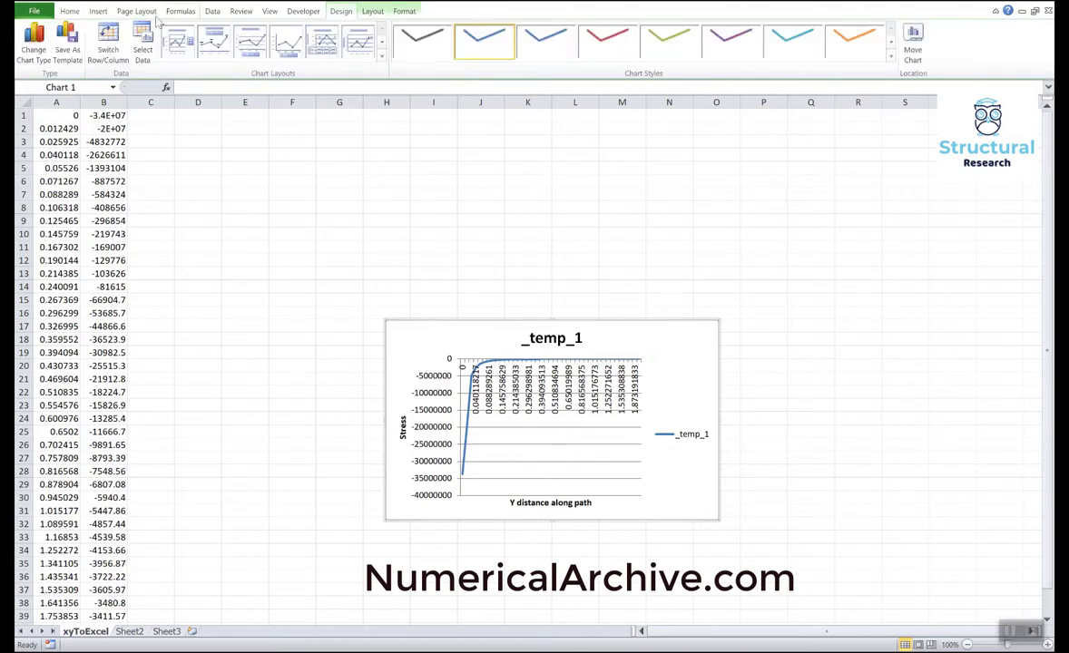
left_click(32, 46)
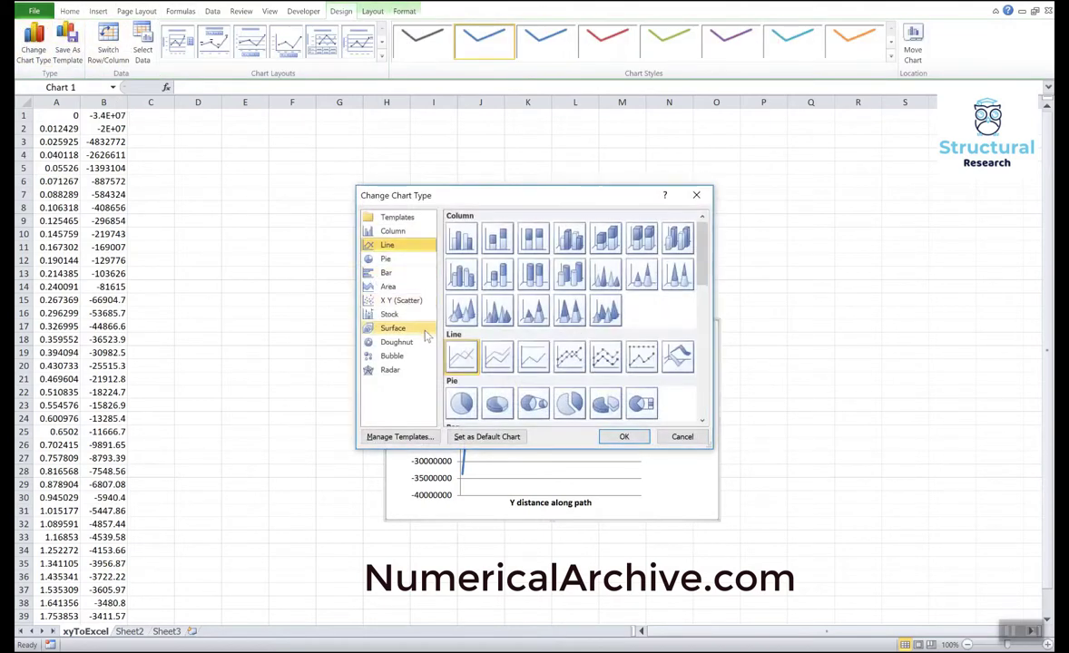
left_click(399, 301)
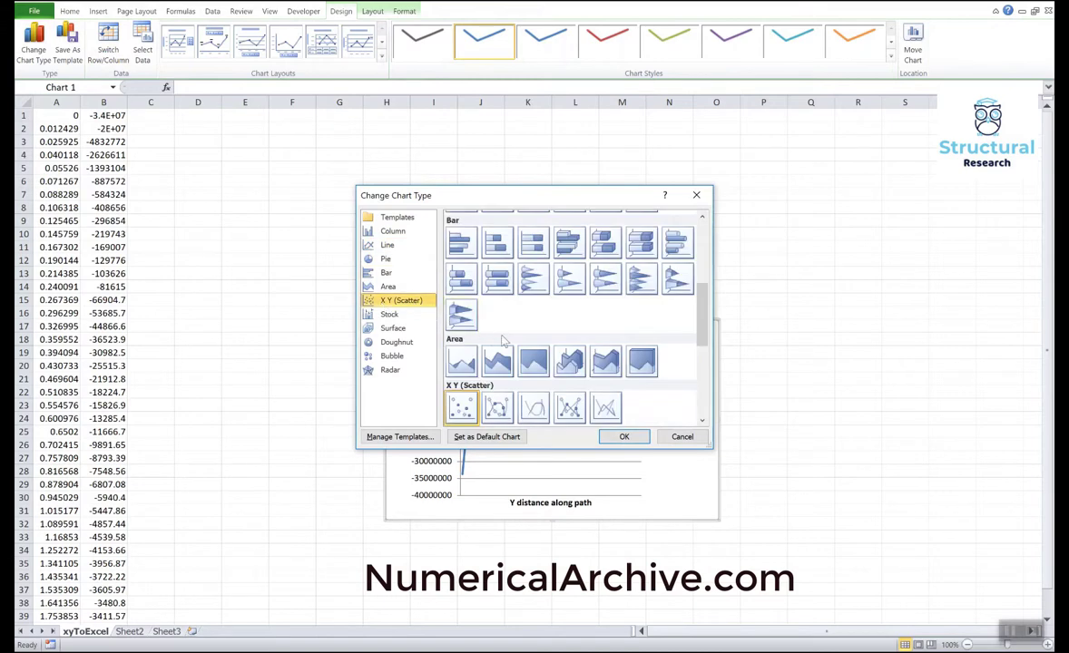
left_click(623, 437)
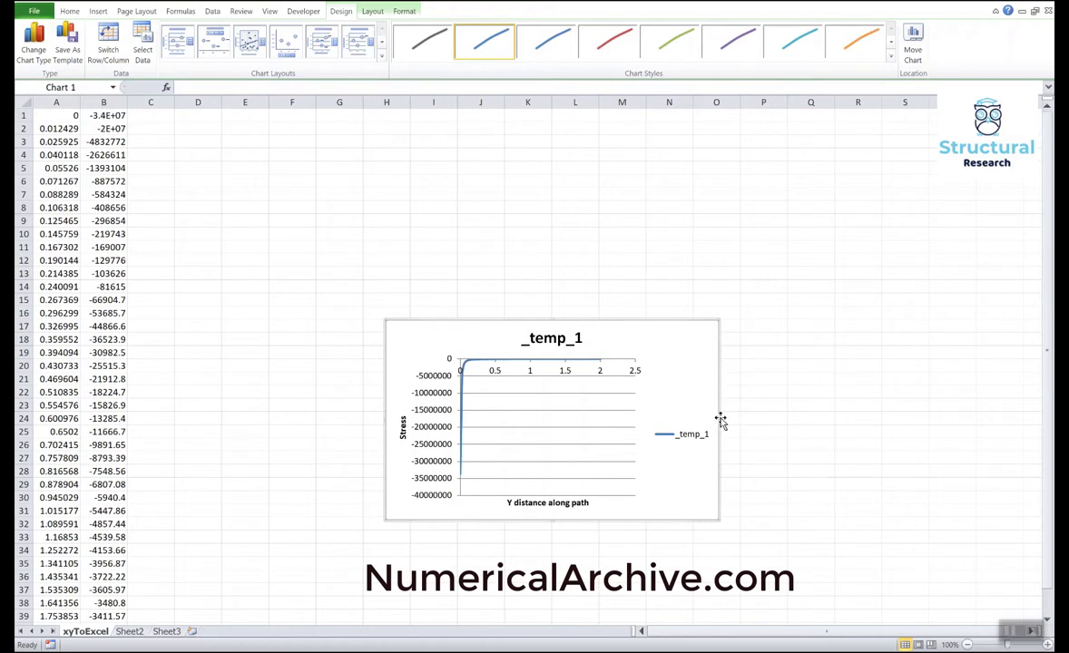
left_click_drag(718, 422, 794, 421)
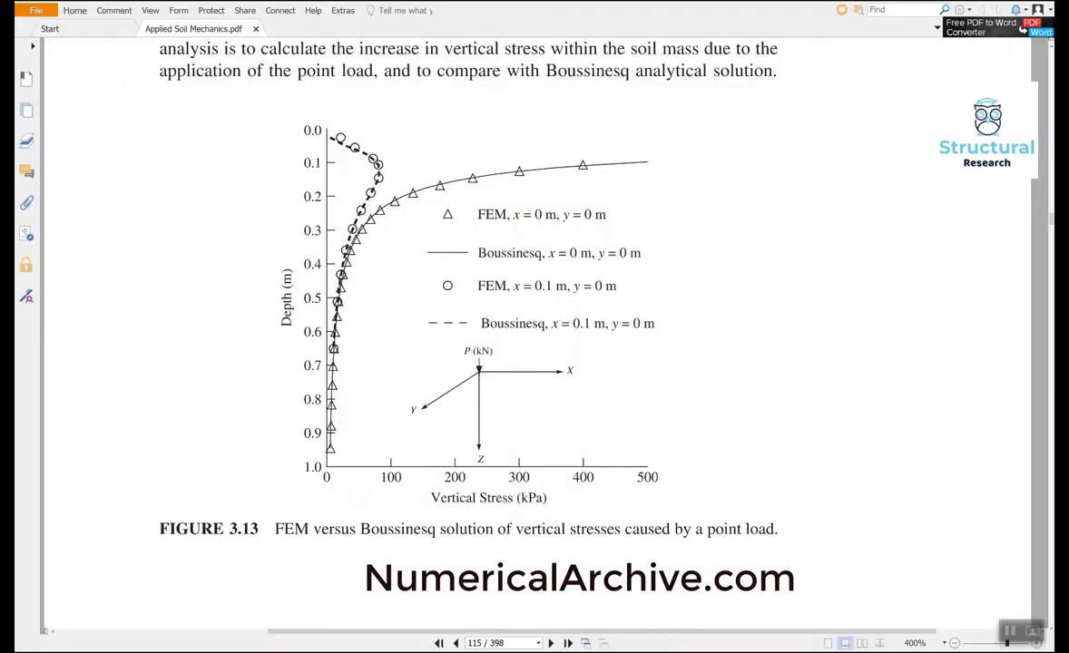
Step: Swap the chart series' data so that stresses B1:B41 are the X values and distances A1:A41 the Y values
mouse_move(438, 651)
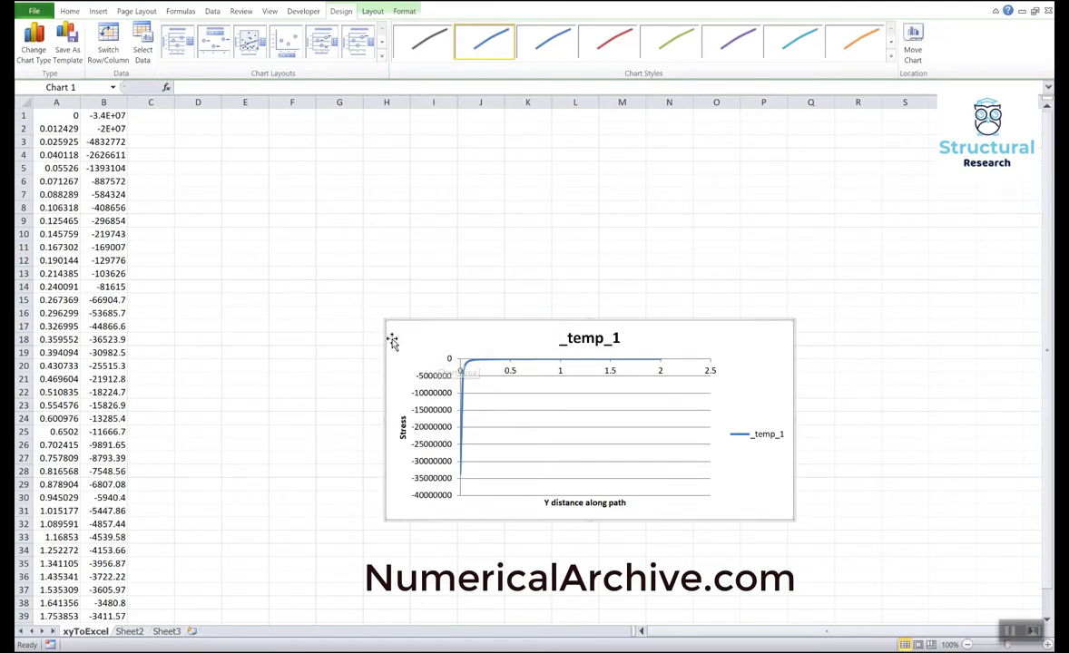
left_click(466, 369)
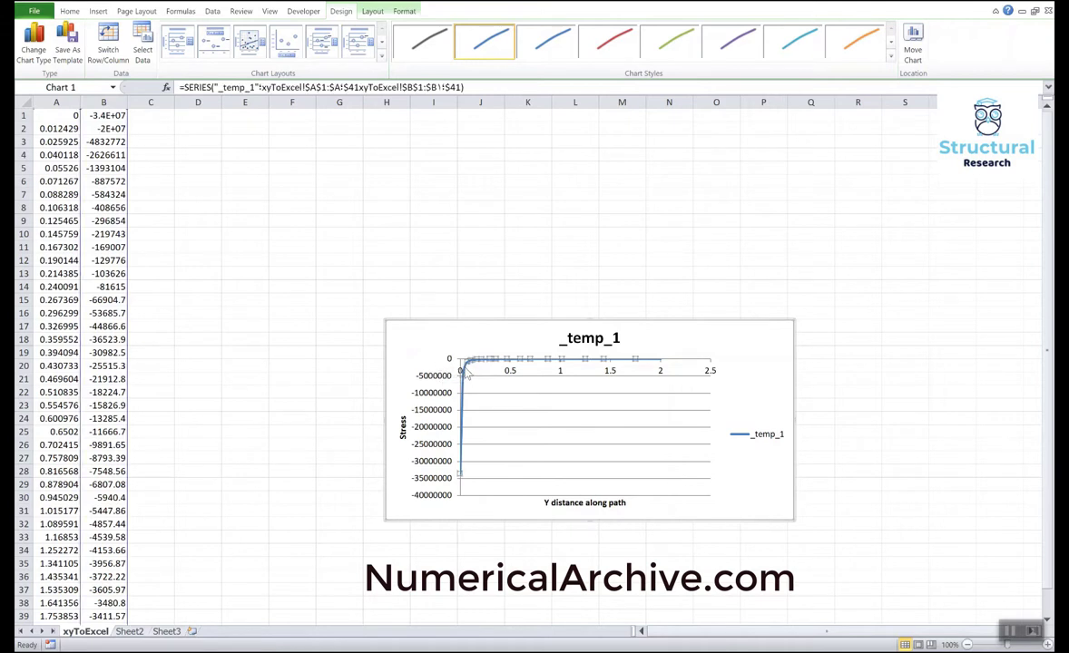
left_click(74, 12)
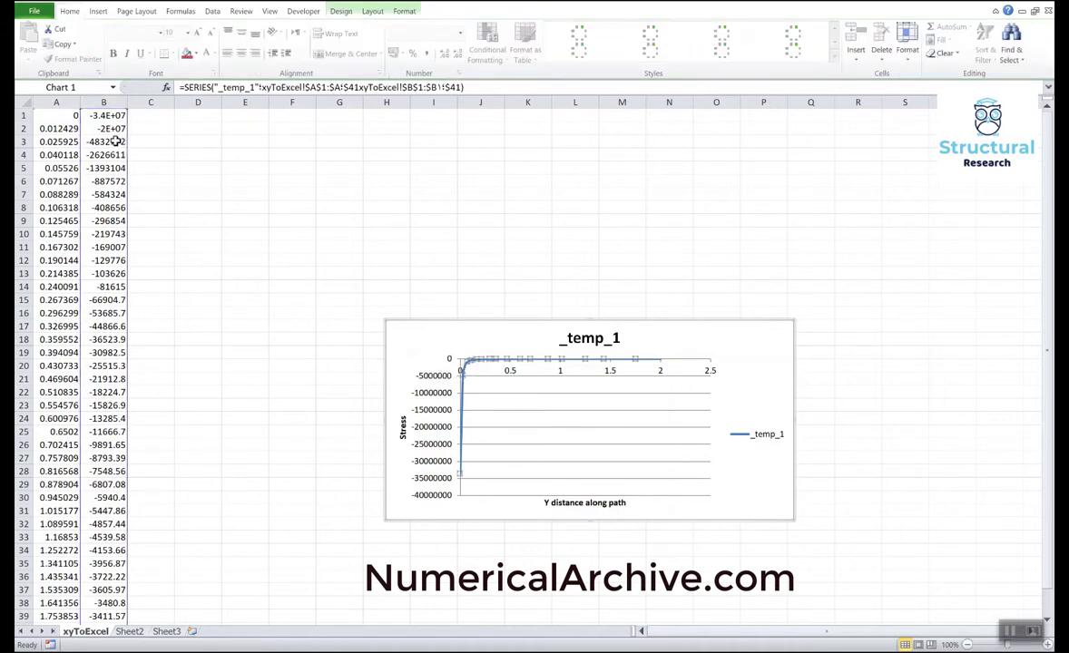
left_click_drag(116, 142, 149, 164)
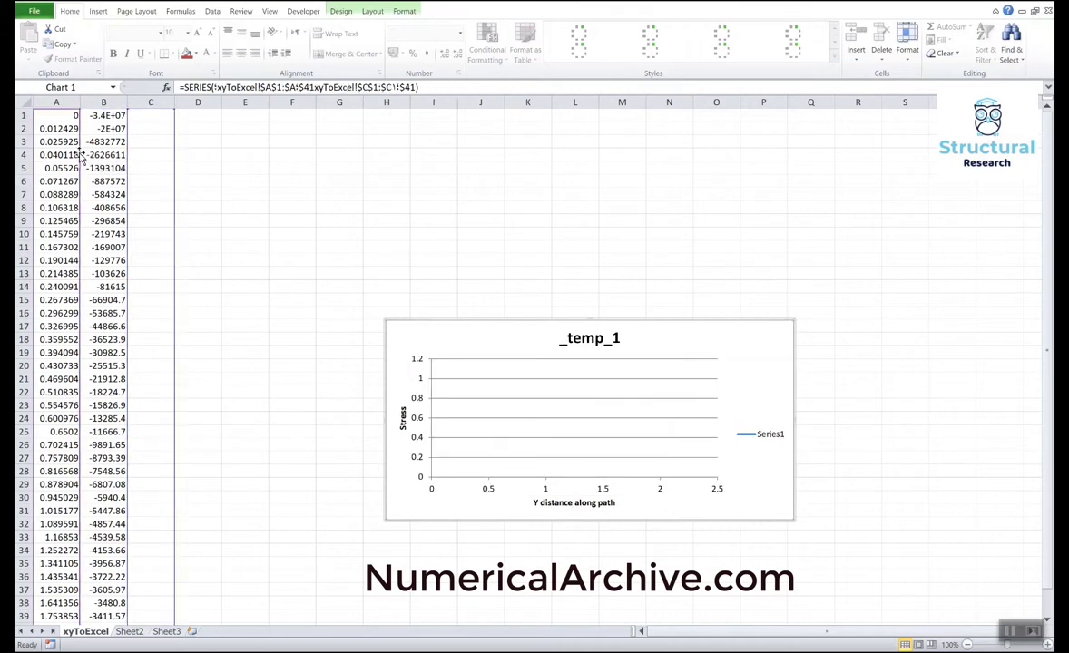
mouse_move(76, 145)
left_mouse_down()
mouse_move(124, 146)
mouse_move(76, 139)
left_mouse_up()
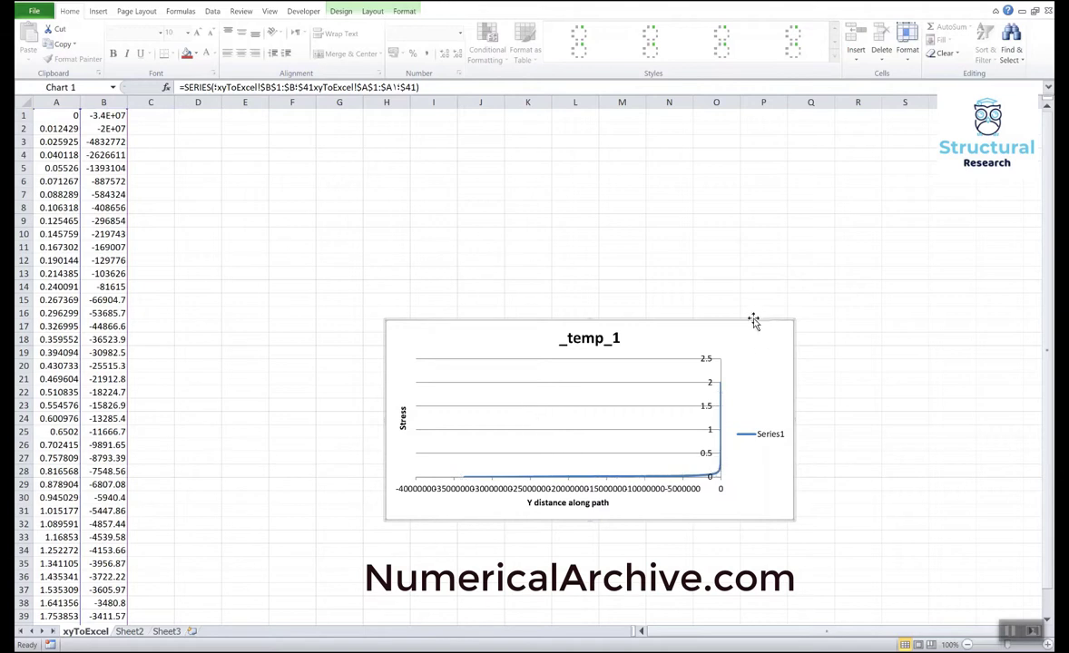
Step: Delete the chart title and make the chart taller, extending its upper edge to about row 9
left_click(589, 328)
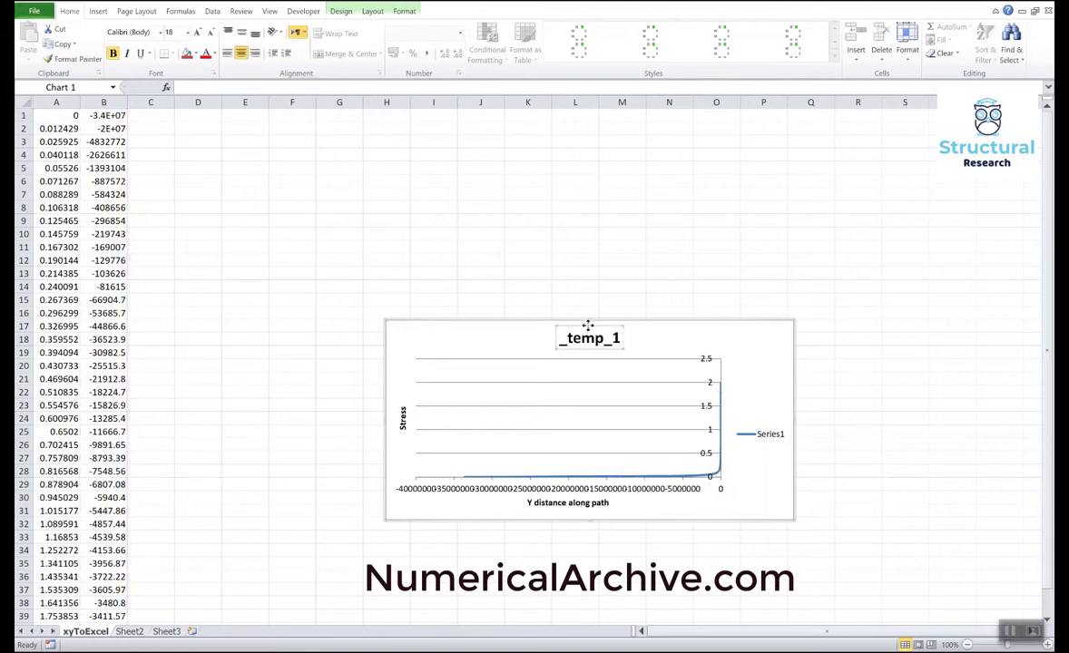
key("Delete")
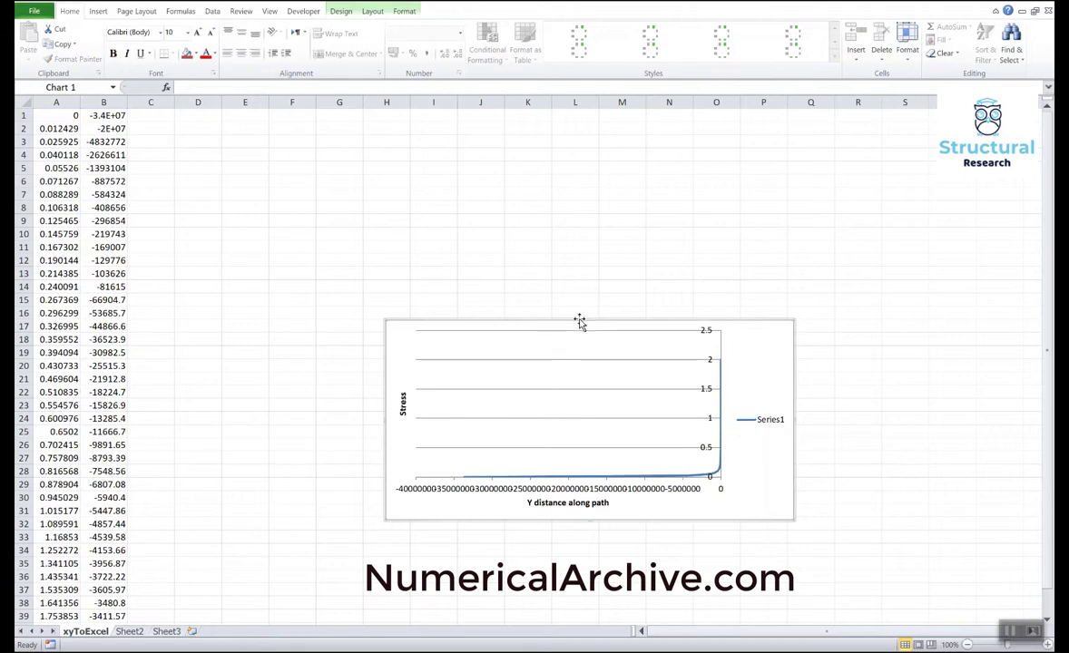
left_click_drag(588, 318, 585, 227)
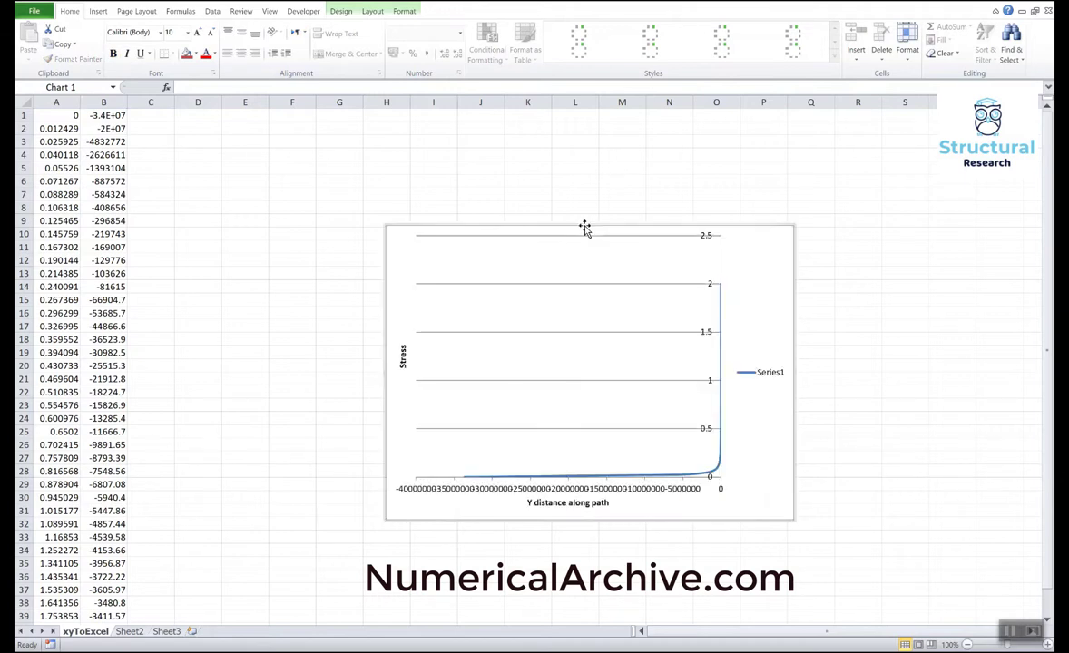
Step: Start a formula in cell C1 that references the stress value in B1
left_click(150, 117)
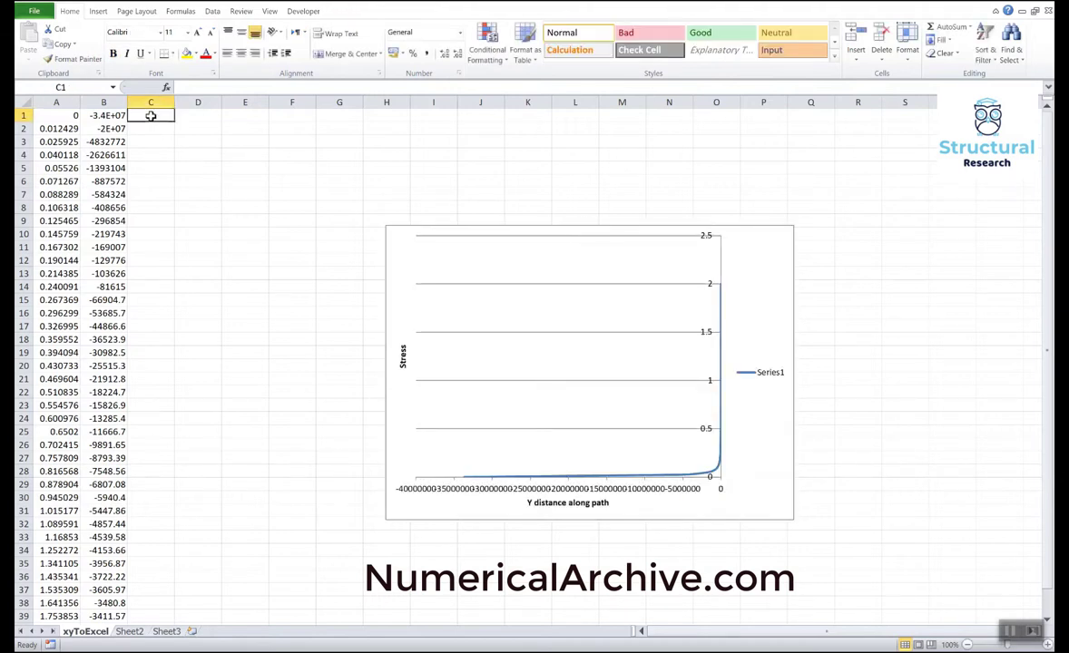
type("=")
left_click(108, 121)
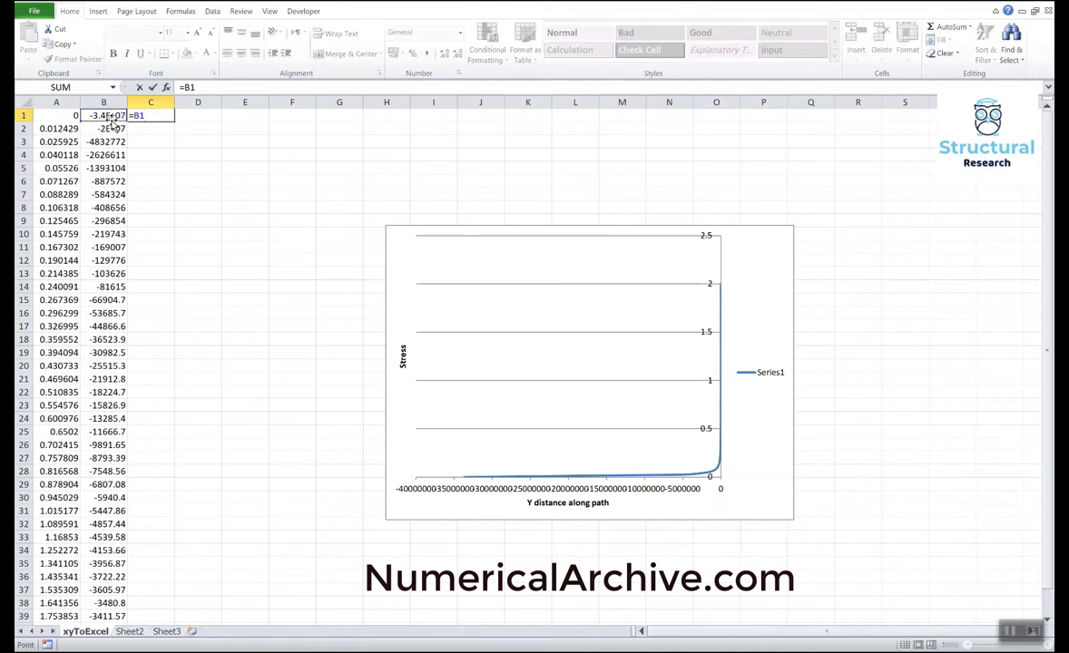